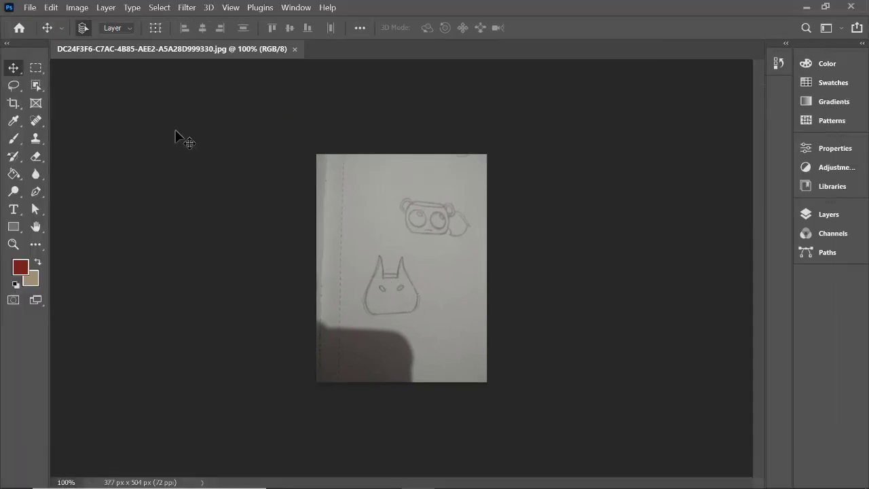
Resize the image to a width of 10 inches at a resolution of 300 pixels per inch
left_click(80, 7)
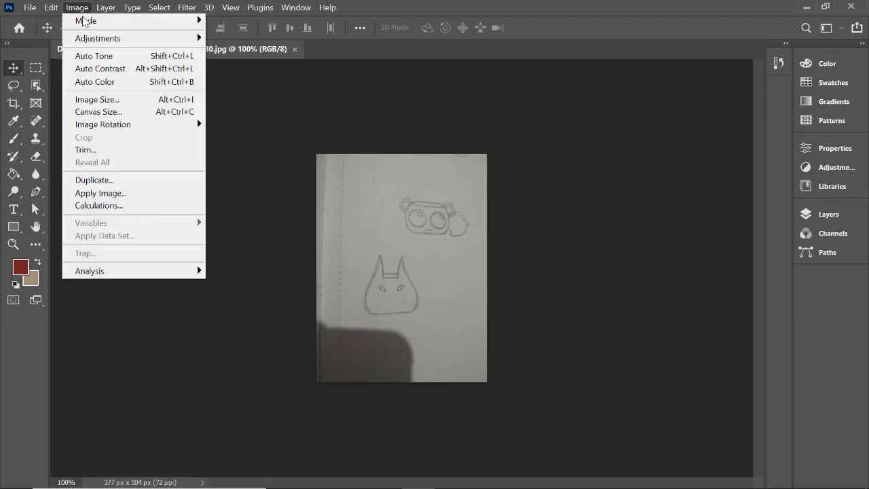
left_click(112, 99)
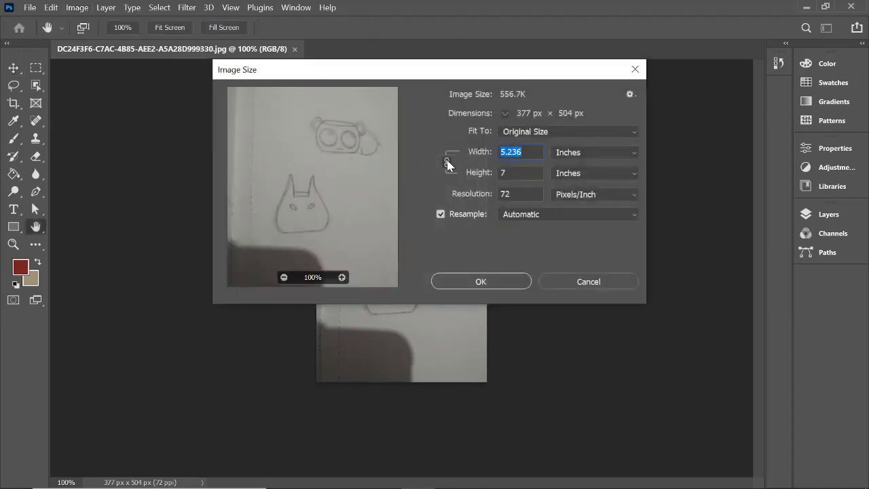
left_click(525, 193)
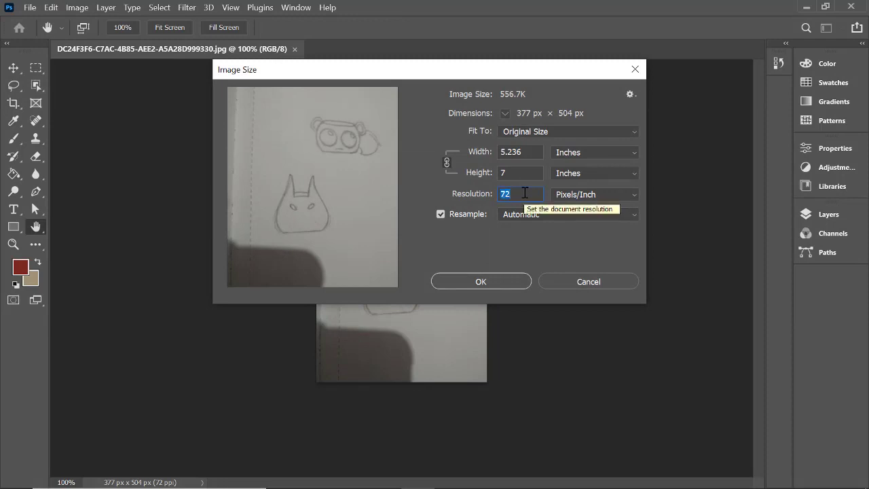
type("300")
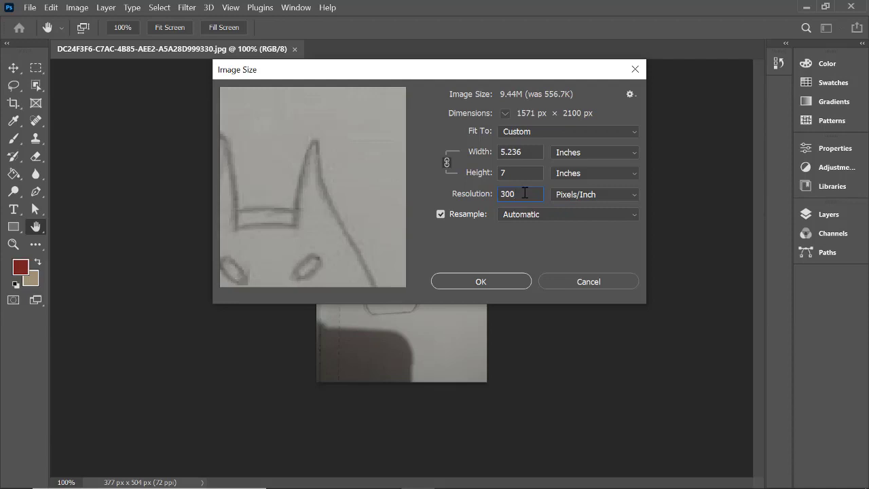
left_click(534, 152)
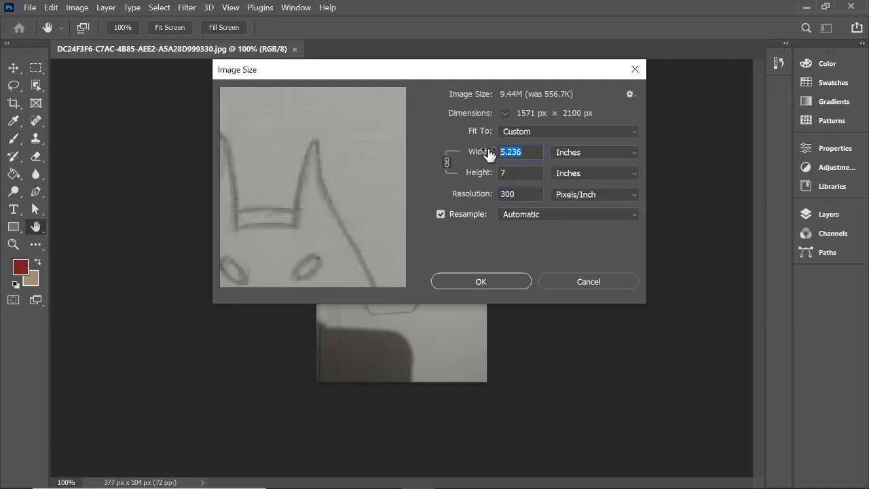
type("10")
left_click(531, 176)
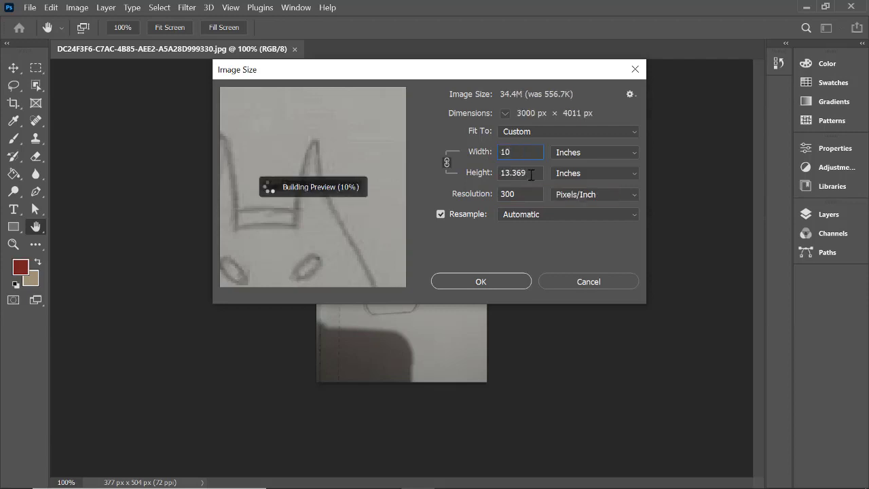
left_click(479, 284)
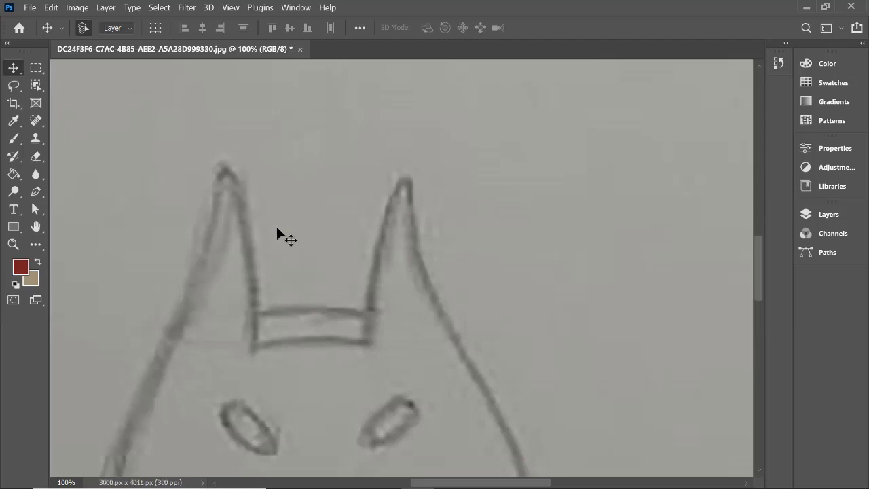
Frame a crop closely around the lower horned-head sketch, leaving out the dark shadow and the page's perforated edge
key("z")
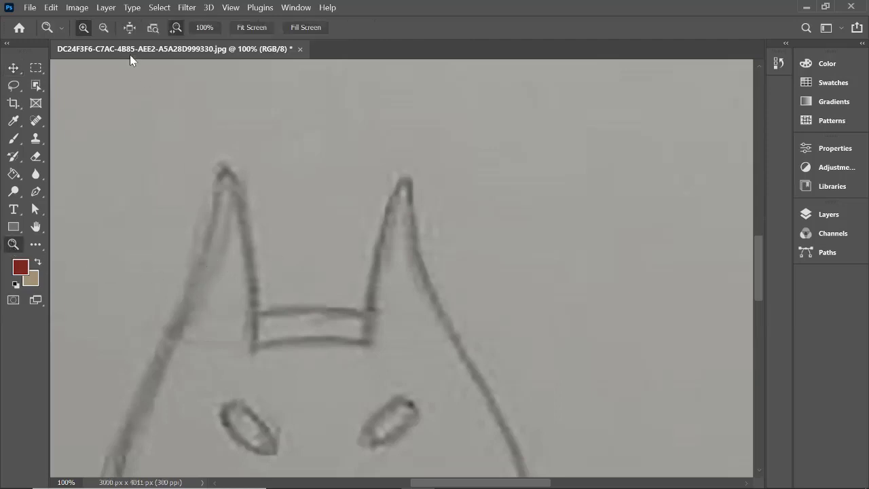
left_click(104, 27)
left_click(220, 246)
mouse_move(221, 246)
left_mouse_down()
mouse_move(188, 291)
mouse_move(181, 276)
left_mouse_up()
scroll(181, 276, "left", 3)
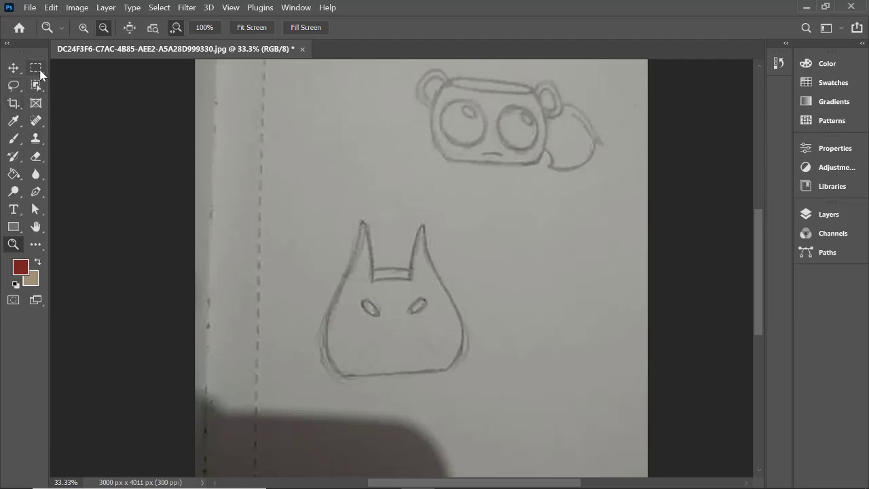
left_click(13, 103)
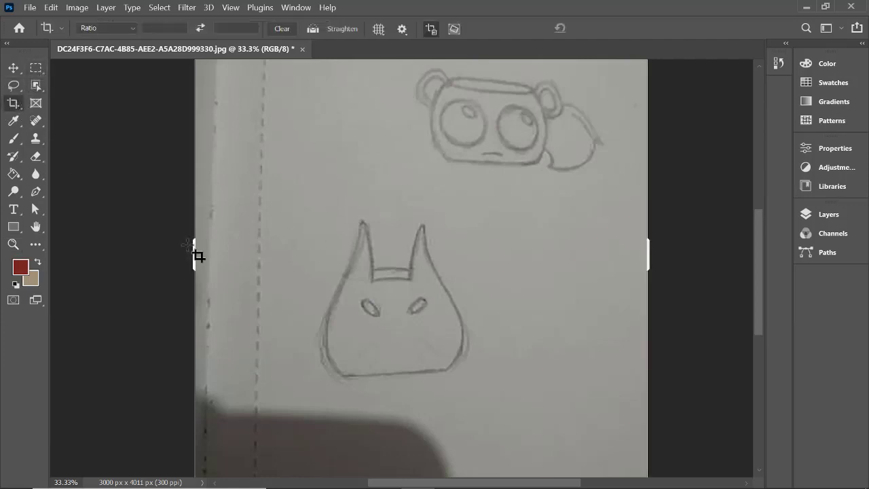
left_click(13, 245)
left_click(398, 293, "alt")
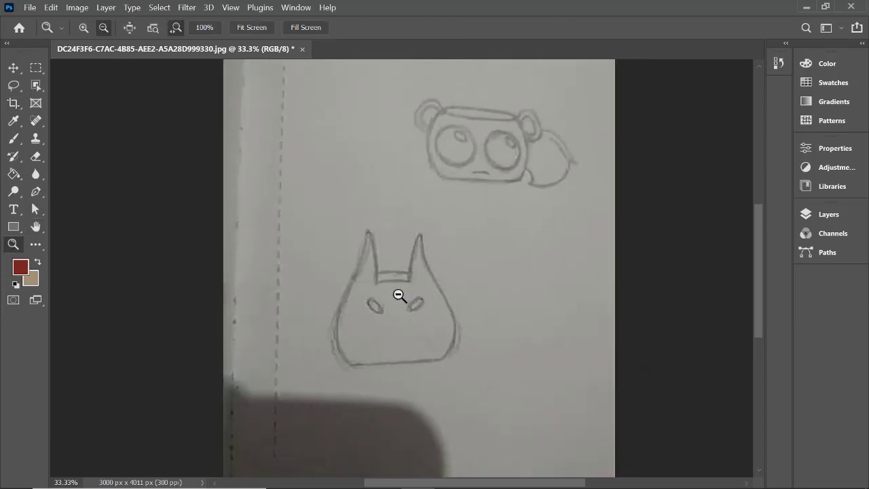
left_click(398, 294, "alt")
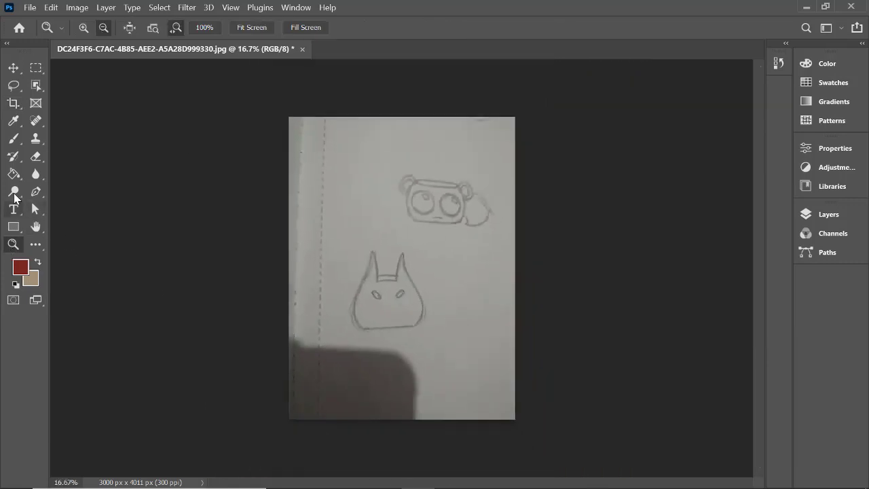
left_click(14, 104)
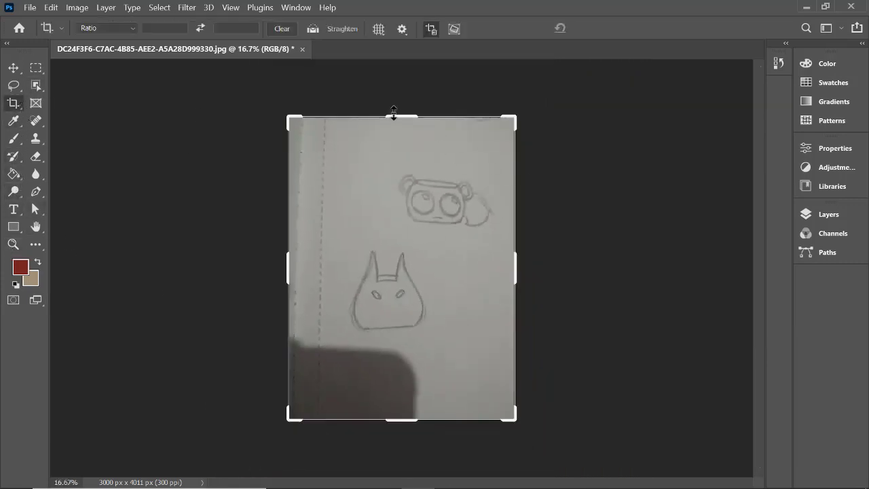
left_click_drag(397, 117, 396, 177)
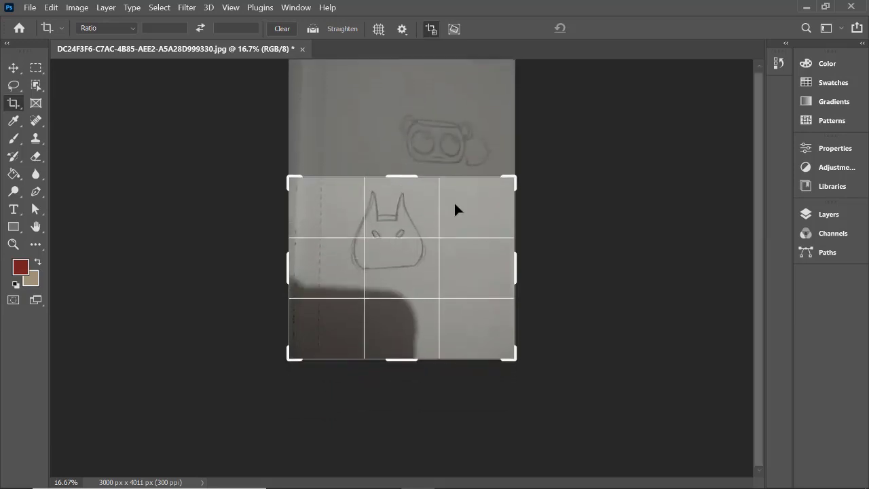
left_click_drag(513, 265, 478, 265)
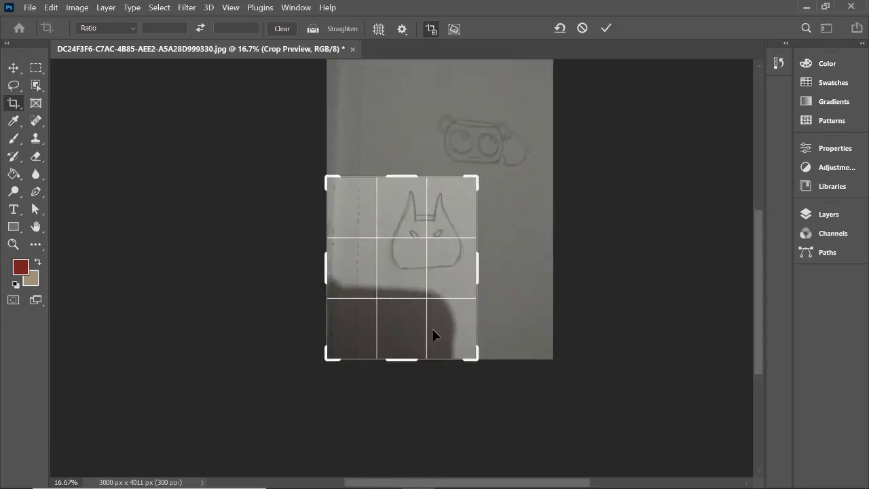
left_click_drag(402, 359, 410, 321)
left_click_drag(326, 271, 351, 269)
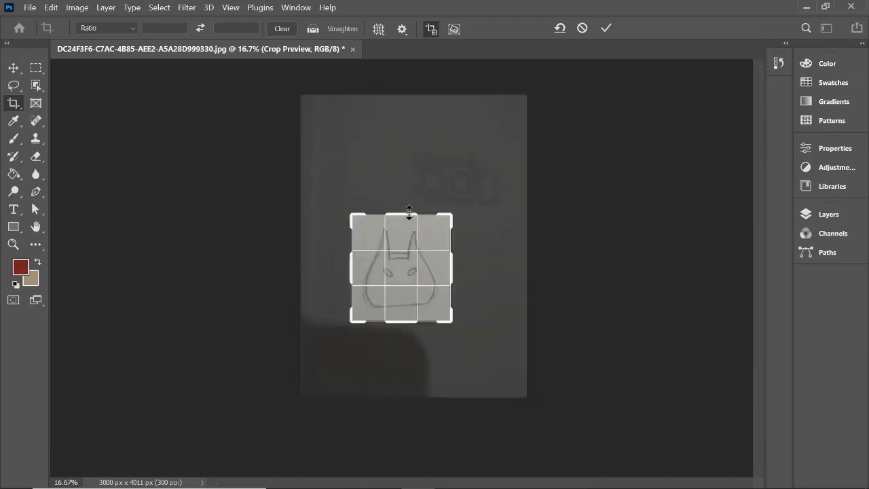
Extend the crop frame upward into the second sketch, widen it slightly, and apply the crop
left_click_drag(411, 216, 409, 176)
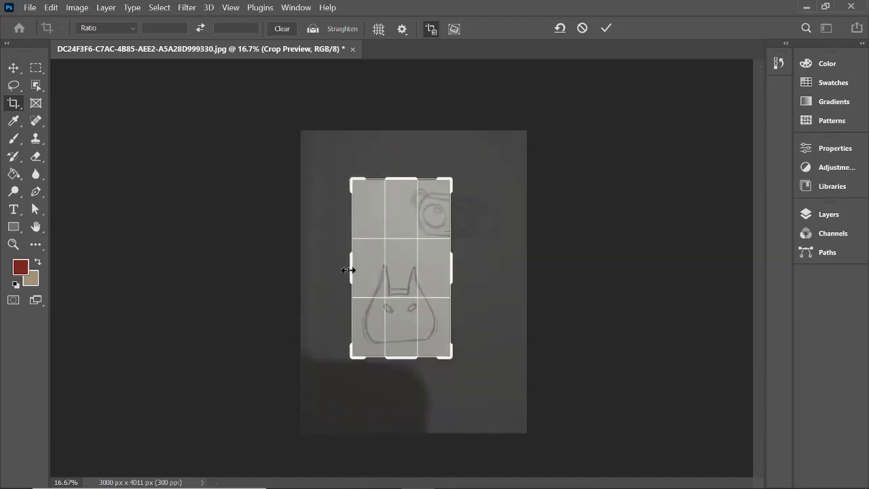
left_click_drag(349, 268, 344, 269)
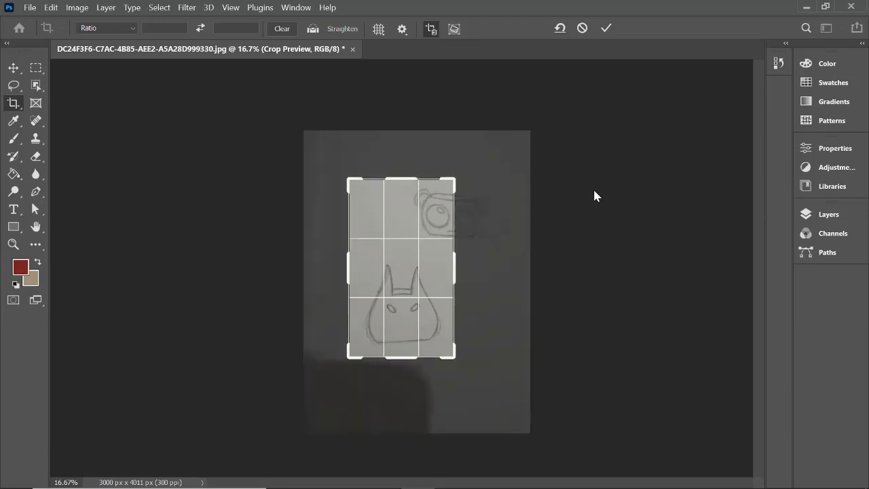
left_click(606, 28)
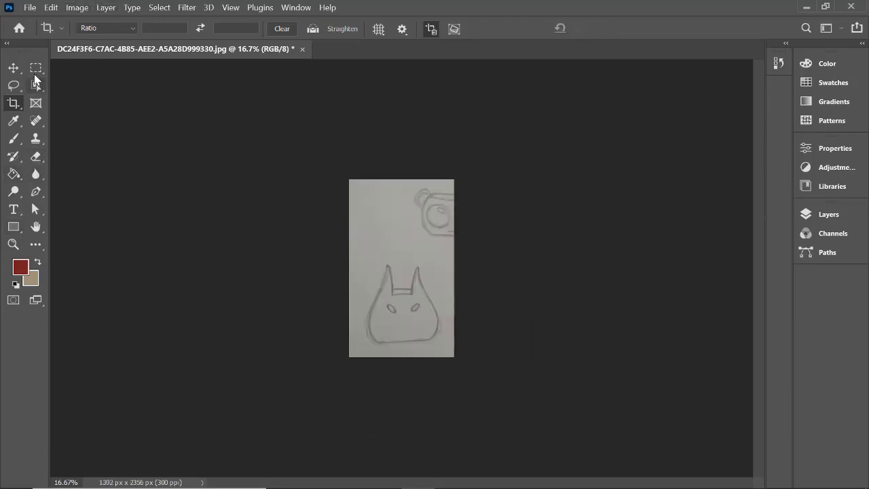
Resize the cropped image to a height of 10 inches, with proportions linked
left_click(14, 68)
left_click(79, 7)
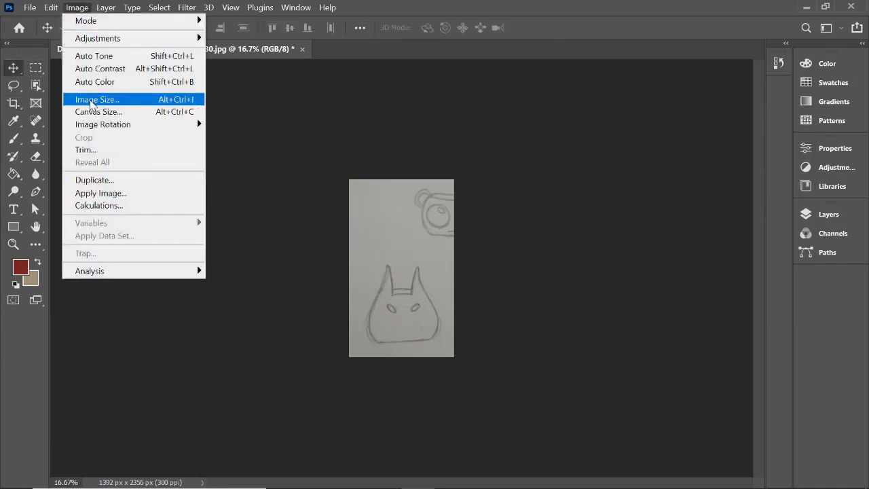
left_click(92, 102)
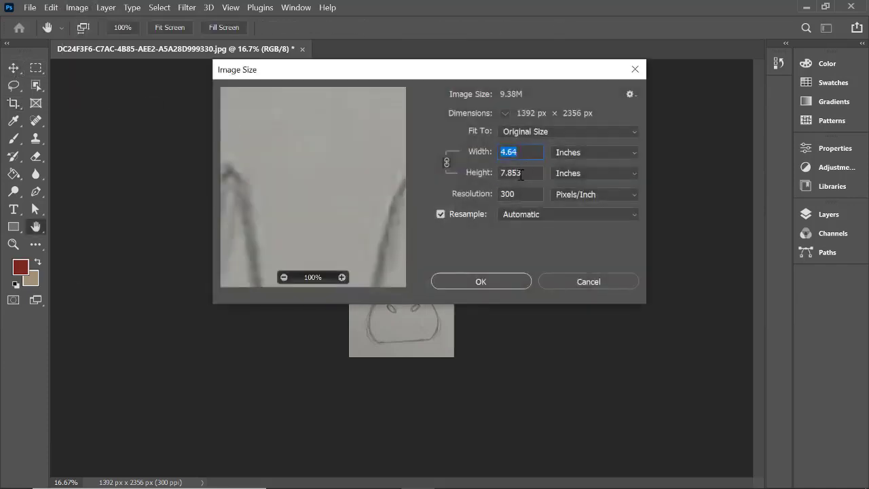
key("Tab")
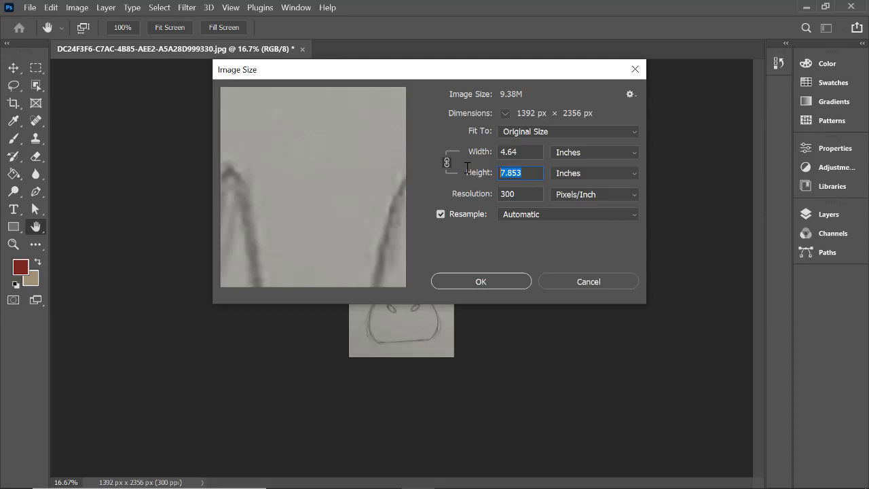
type("10")
left_click(521, 194)
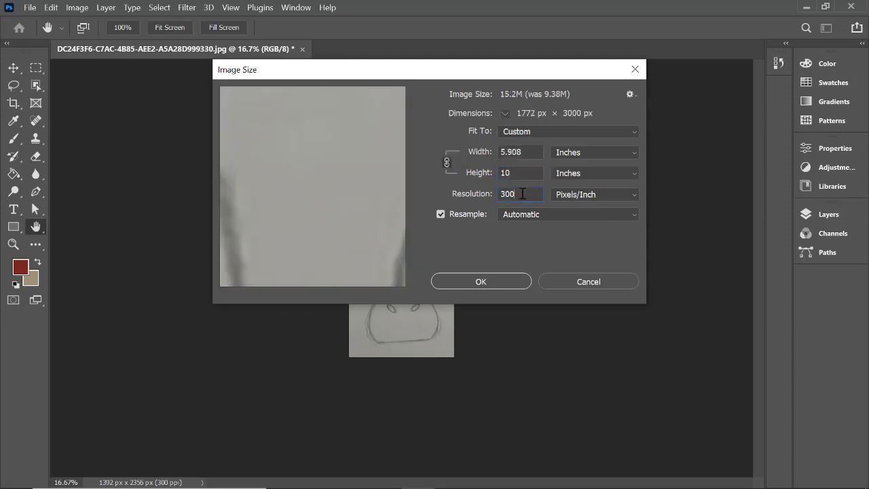
left_click(495, 282)
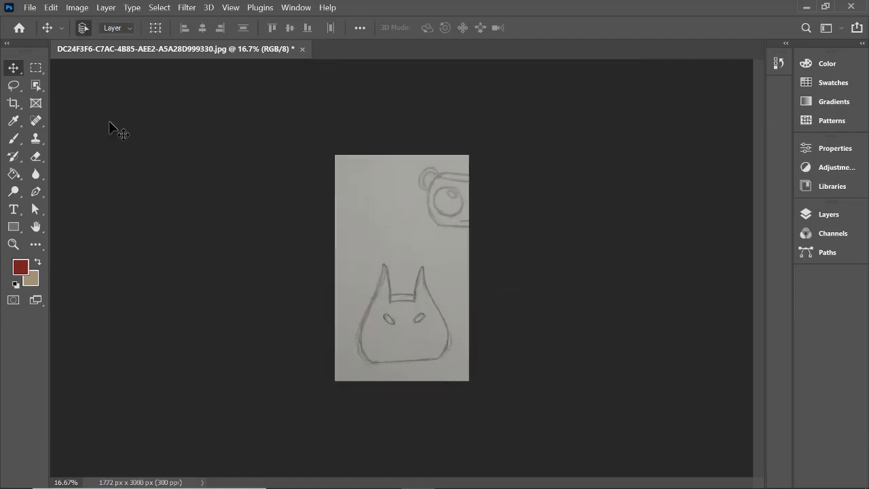
Examine the horned-head sketch up close, with its whole outline in view at 50% magnification
left_click(13, 243)
left_click(83, 27)
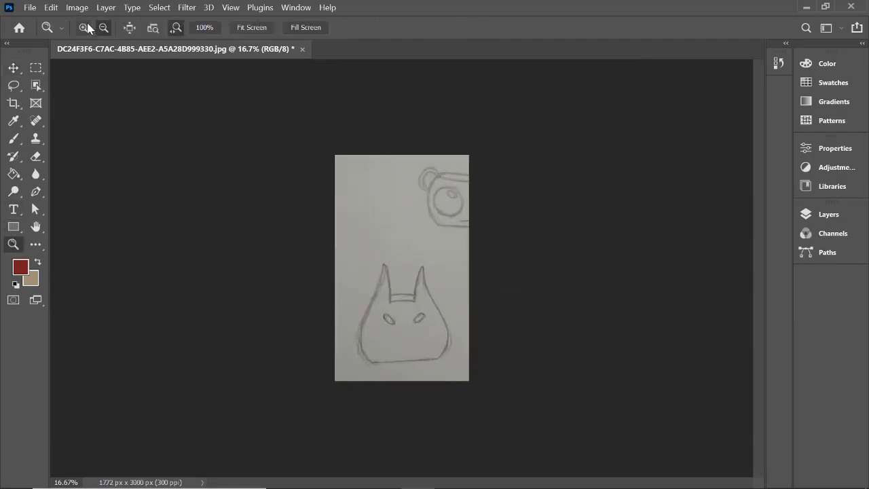
left_click(390, 274)
left_click(413, 347)
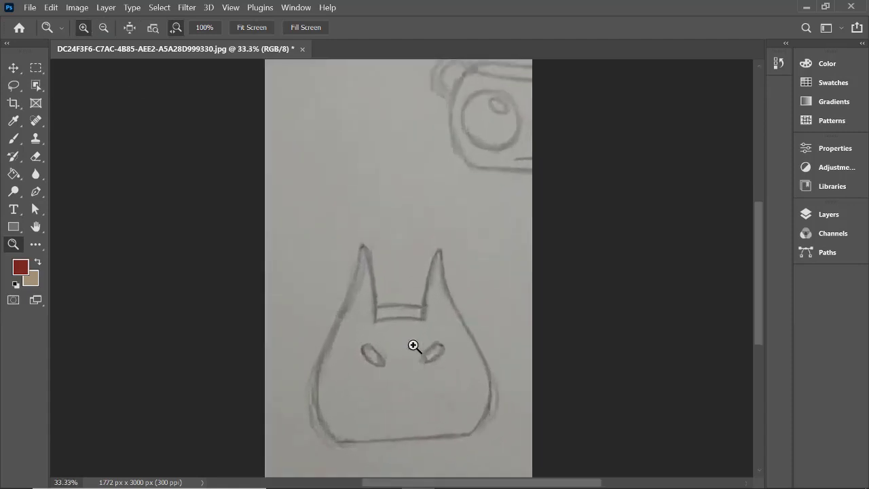
left_click(421, 369)
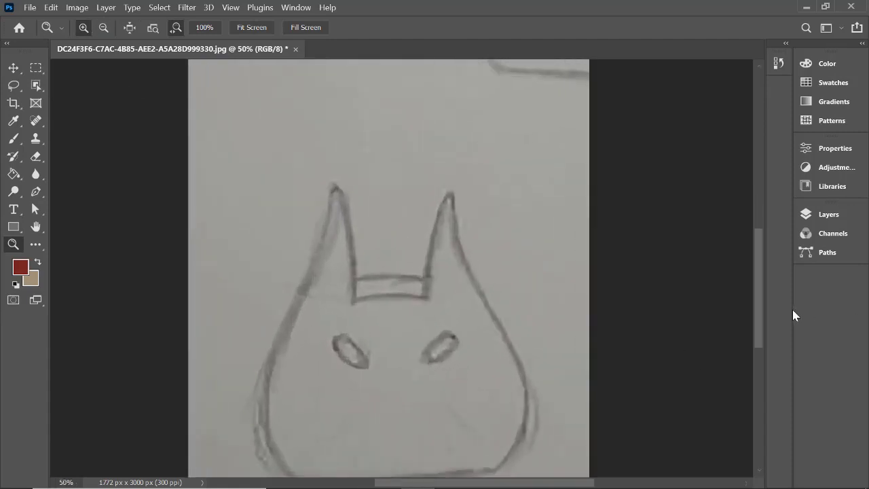
left_click_drag(761, 314, 760, 334)
left_click(365, 263)
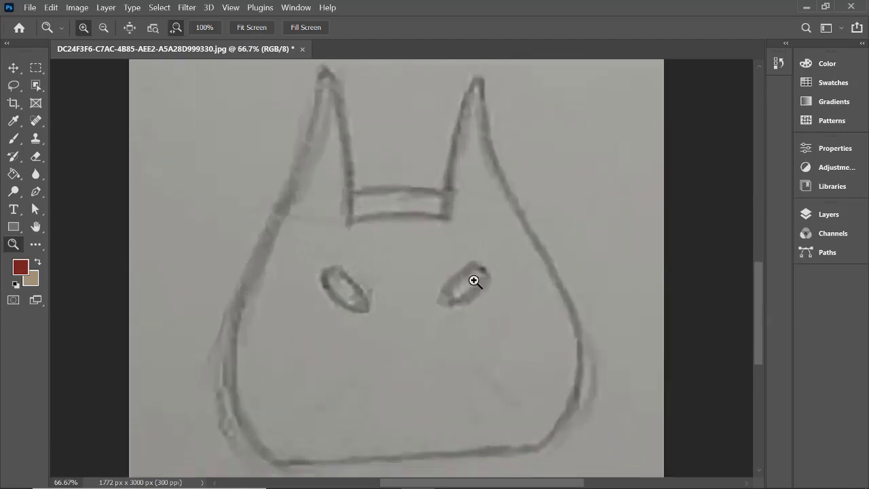
left_click(103, 27)
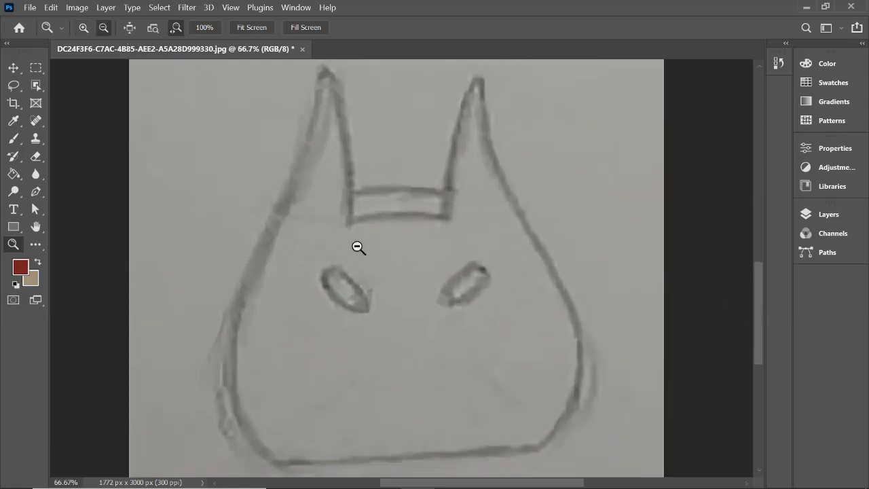
left_click(358, 247)
scroll(759, 303, "up", 1)
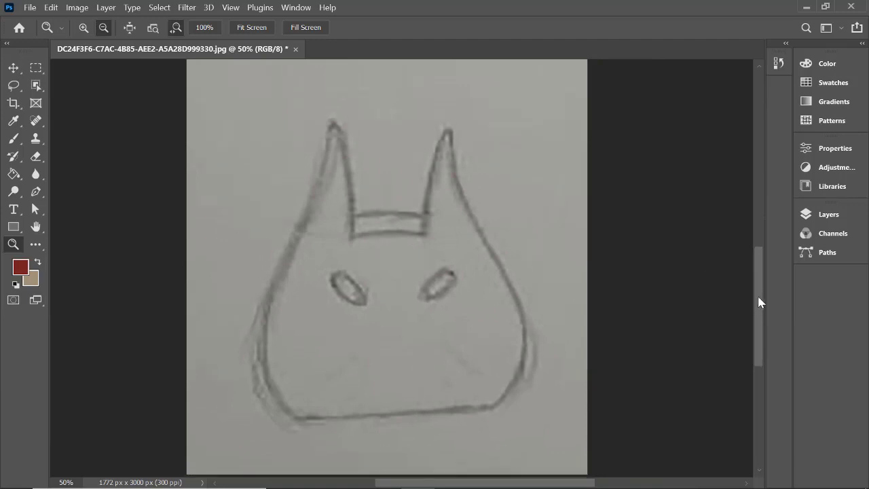
scroll(758, 299, "up", 1)
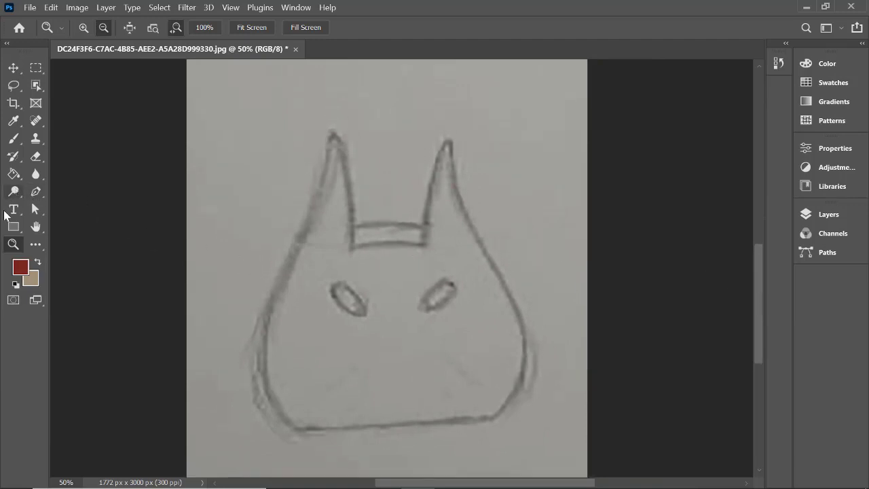
Activate the Pen tool and add a new empty layer above the Background layer
left_click(36, 191)
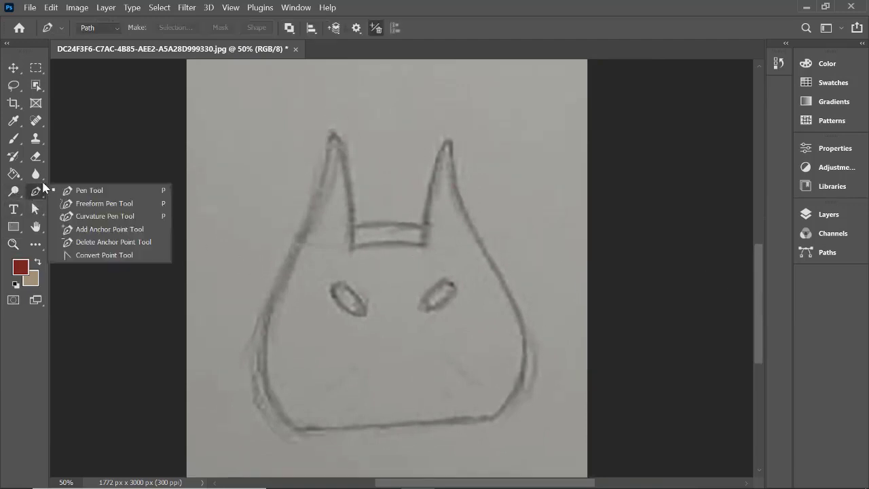
left_click(80, 195)
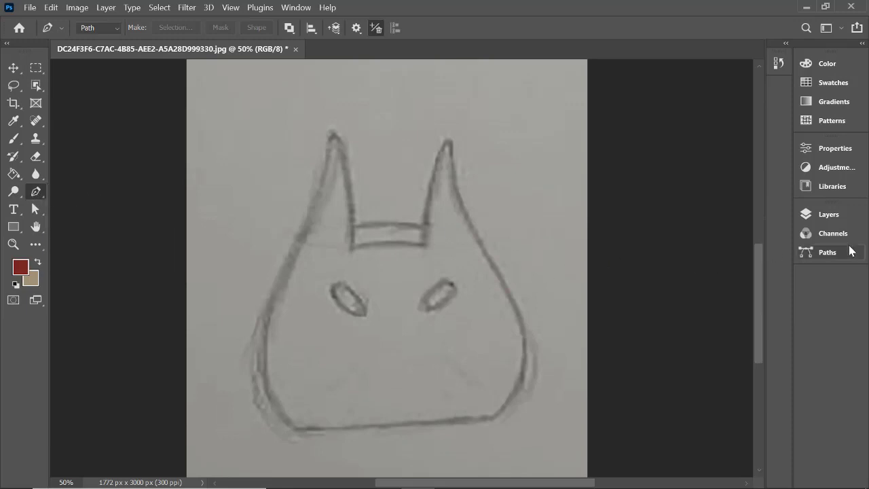
left_click(830, 215)
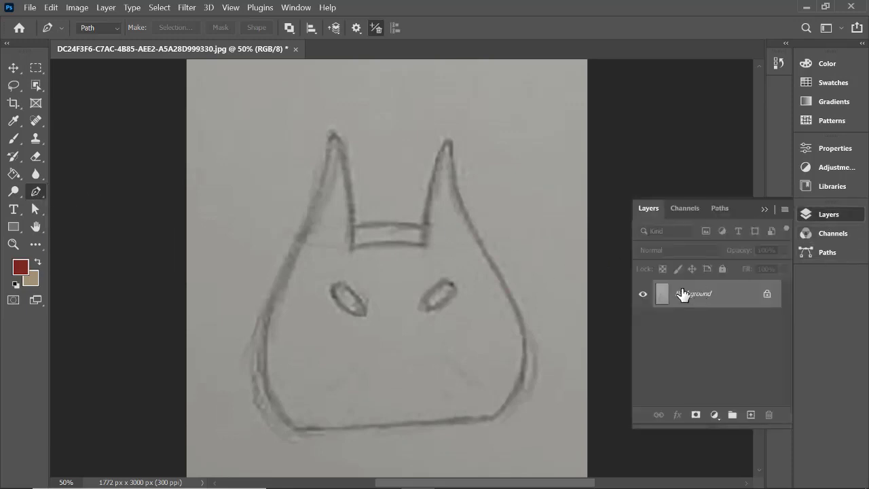
left_click(750, 415)
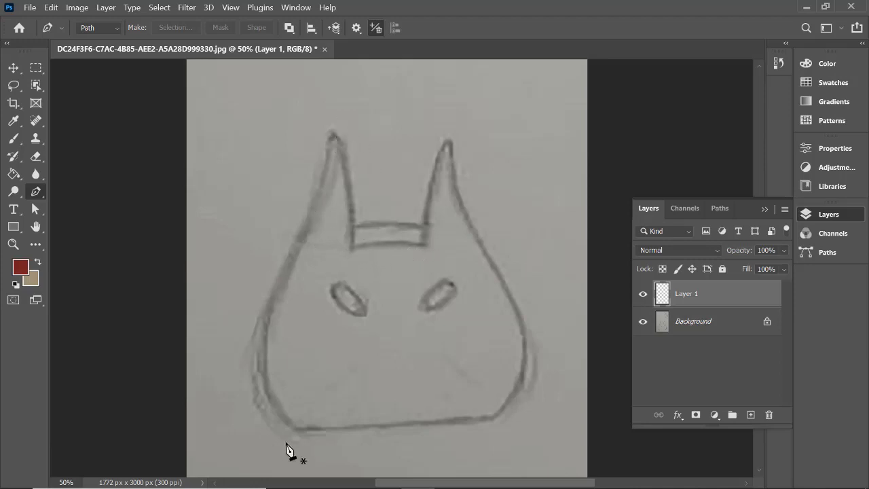
Trace a curved Pen path from the left horn's inner base over its tip and down the head's left side to the bottom-left corner
left_click(350, 251)
left_click(338, 136)
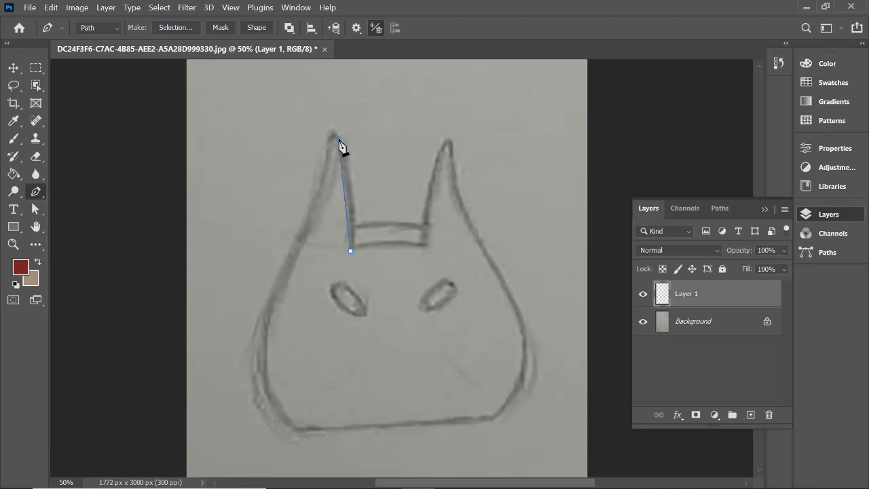
left_click_drag(335, 132, 322, 95)
left_click(314, 210)
left_click(307, 220)
key("ctrl+z")
mouse_move(328, 144)
left_mouse_down()
mouse_move(332, 161)
mouse_move(326, 155)
left_mouse_up()
left_click_drag(305, 227, 297, 240)
left_click(264, 372)
left_click_drag(267, 376, 276, 410)
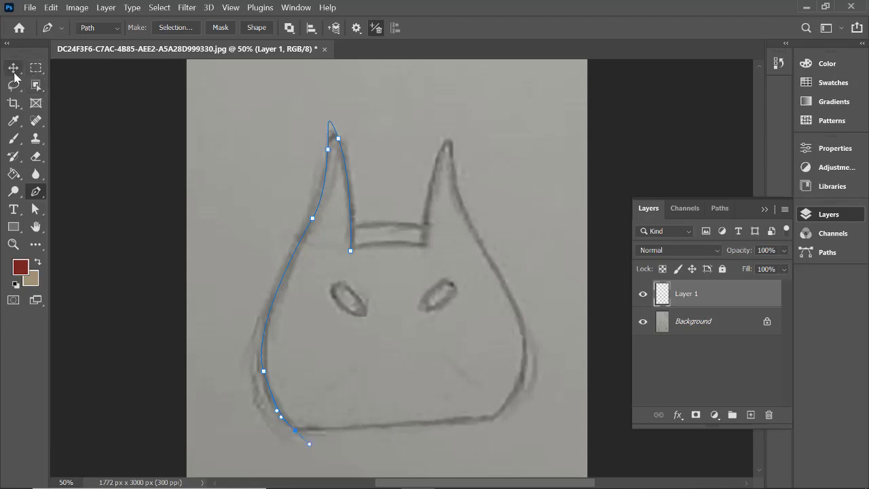
Adjust the path's direction handles at the left horn's tip and along the lower-left curve to match the sketch
left_click(35, 209)
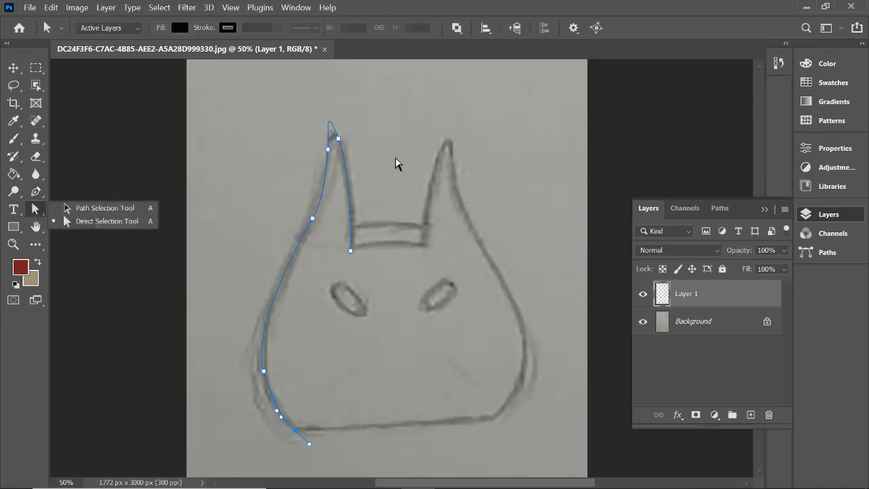
left_click(81, 221)
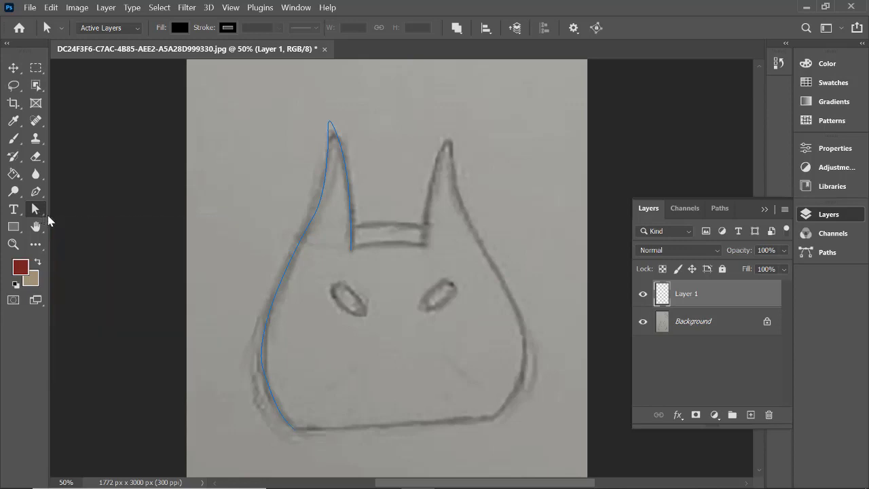
left_click(330, 131)
left_click(338, 139)
left_click_drag(324, 96, 331, 123)
left_click(264, 373)
left_click_drag(274, 409, 271, 411)
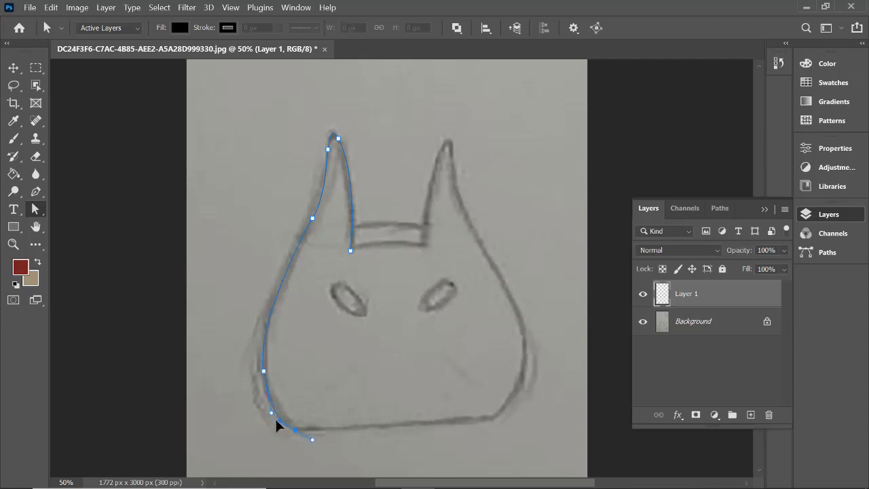
left_click(277, 419)
left_click(683, 332)
key("v")
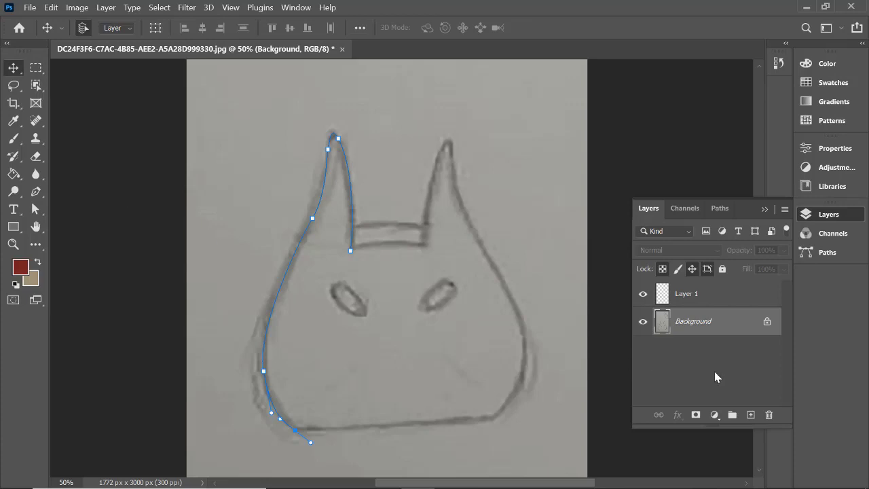
left_click(707, 302)
left_click(707, 334)
left_click(35, 209)
left_click(70, 208)
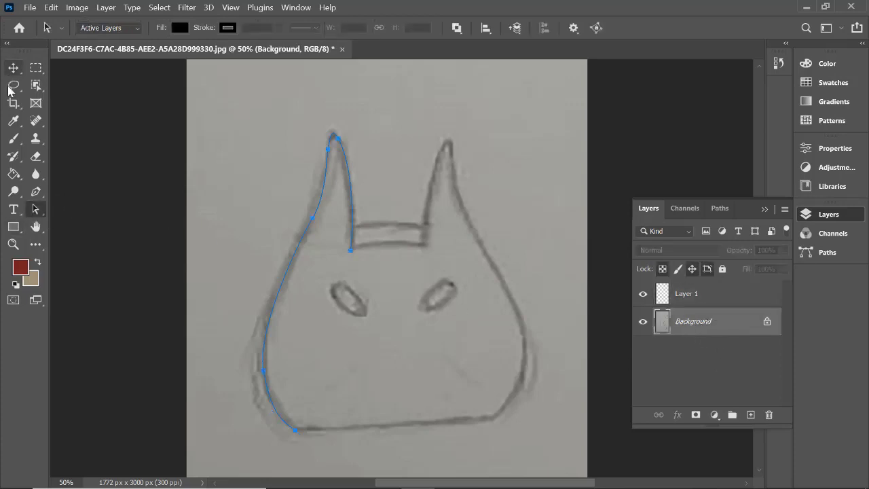
left_click(13, 68)
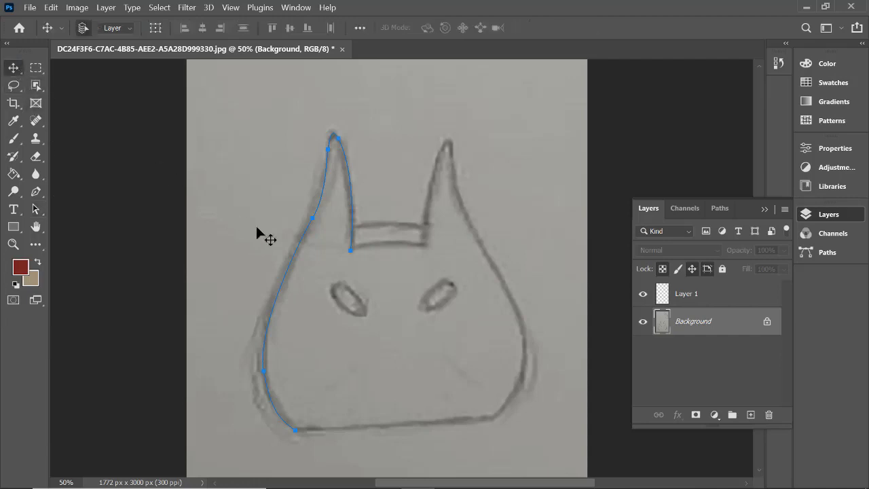
left_click(255, 223)
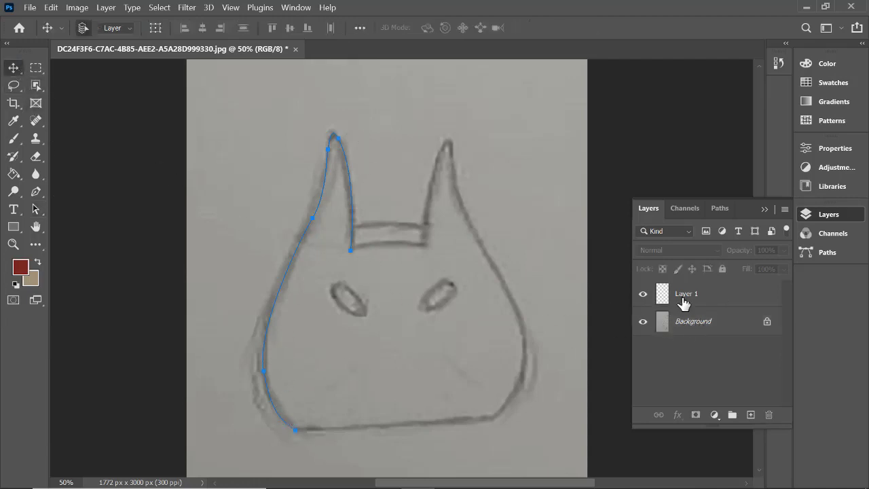
left_click(717, 297)
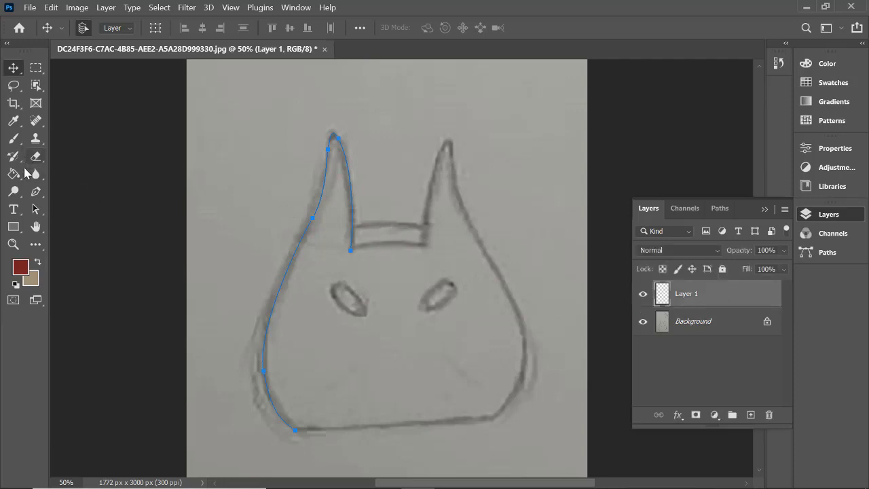
left_click(36, 192)
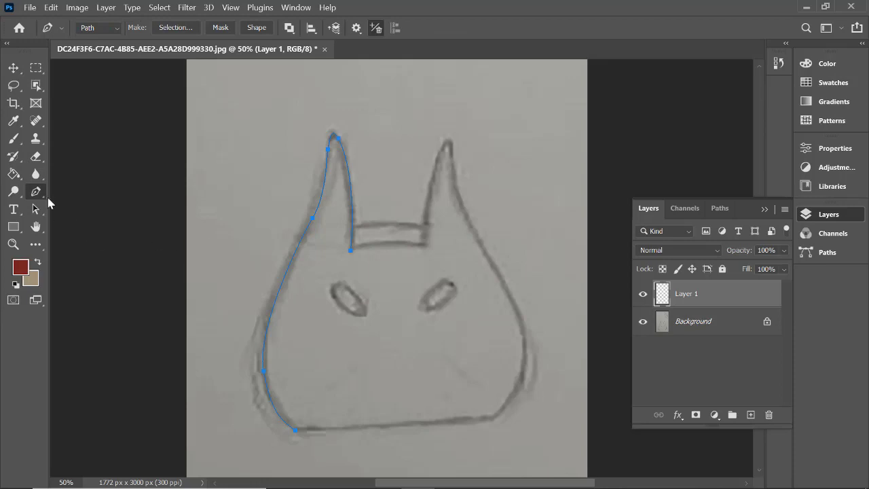
right_click(256, 272)
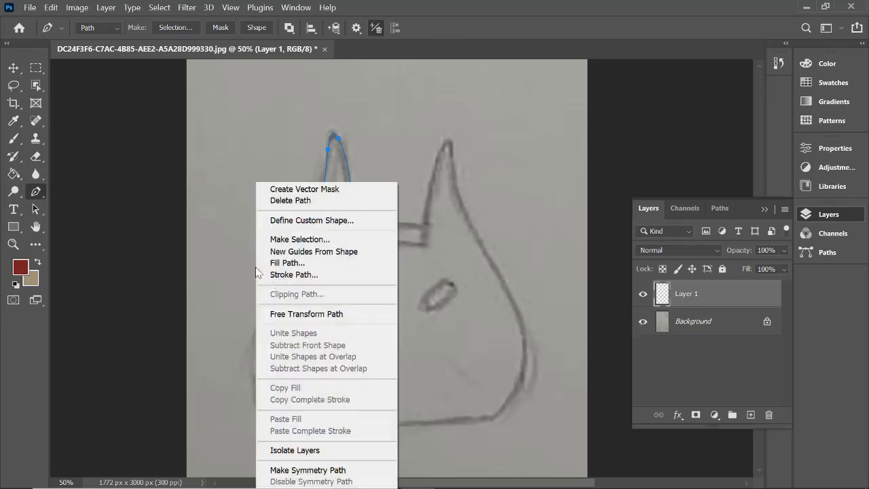
left_click(312, 275)
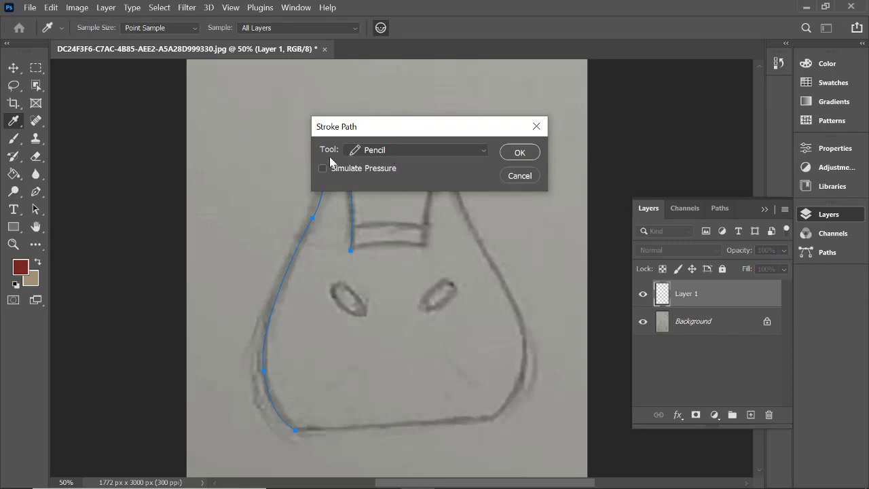
left_click(375, 150)
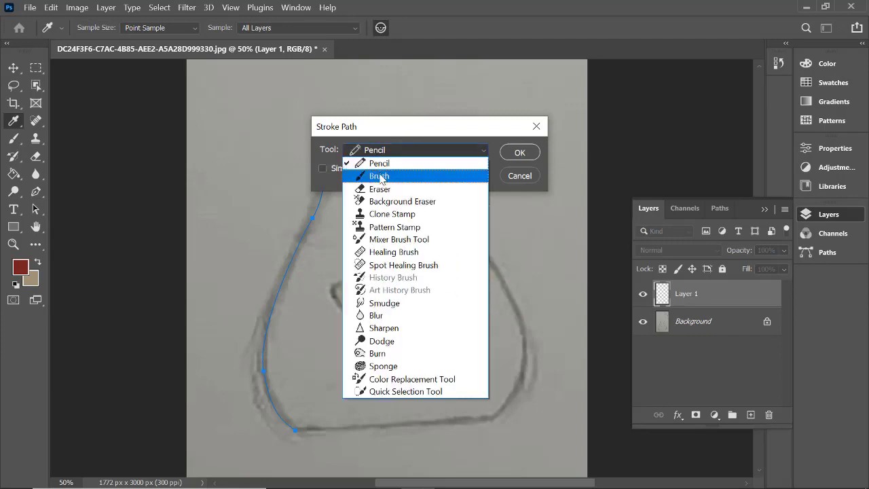
left_click(373, 176)
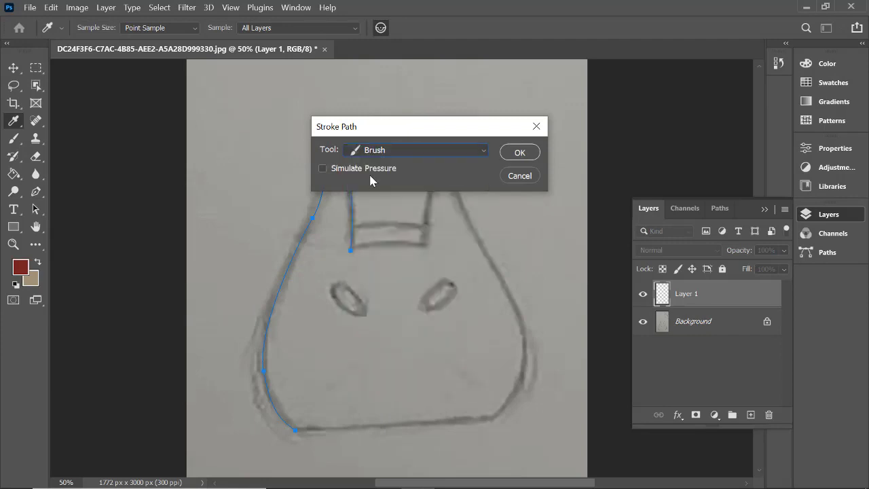
left_click(520, 176)
Activate the Brush tool and append the default brushes to the brush presets
key("b")
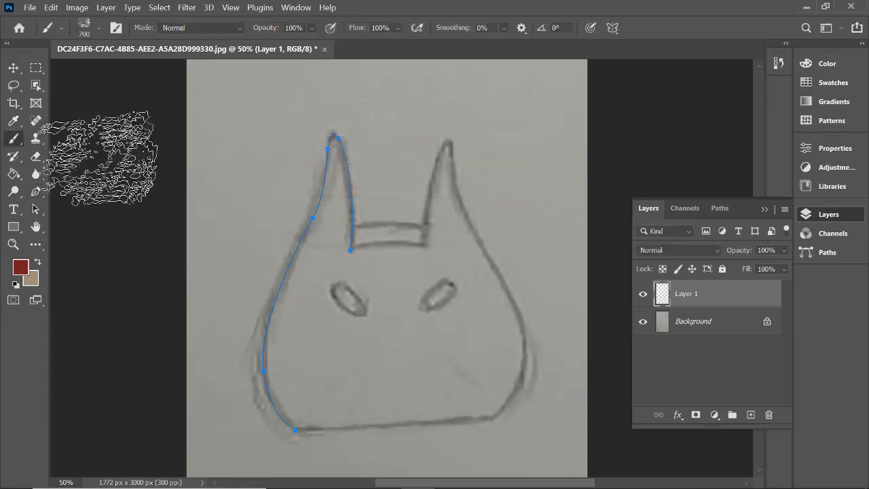
left_click(92, 30)
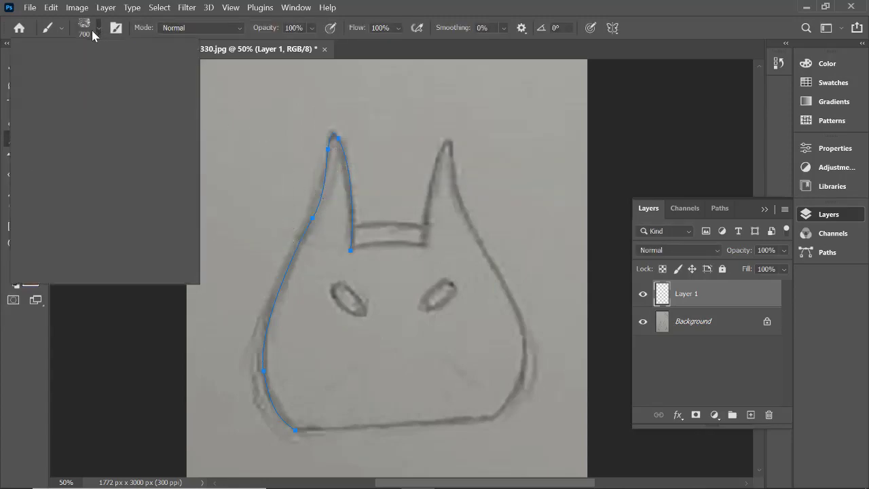
scroll(101, 204, "down", 10)
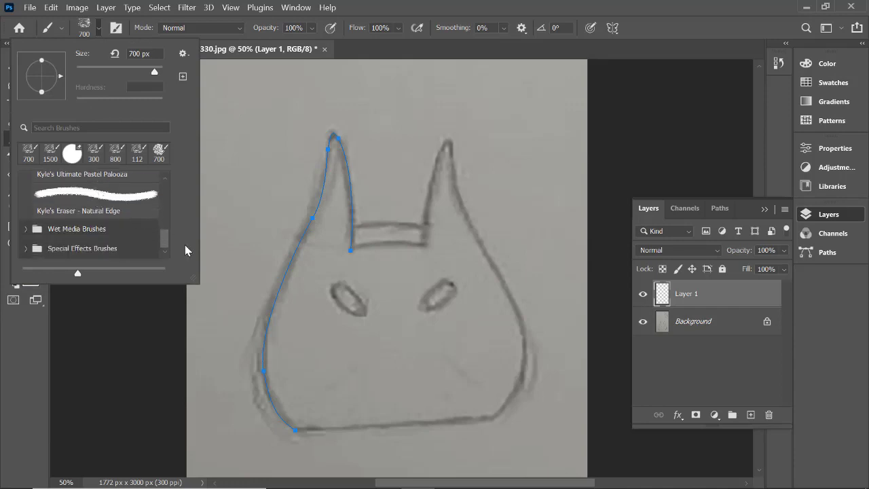
left_click_drag(166, 239, 168, 156)
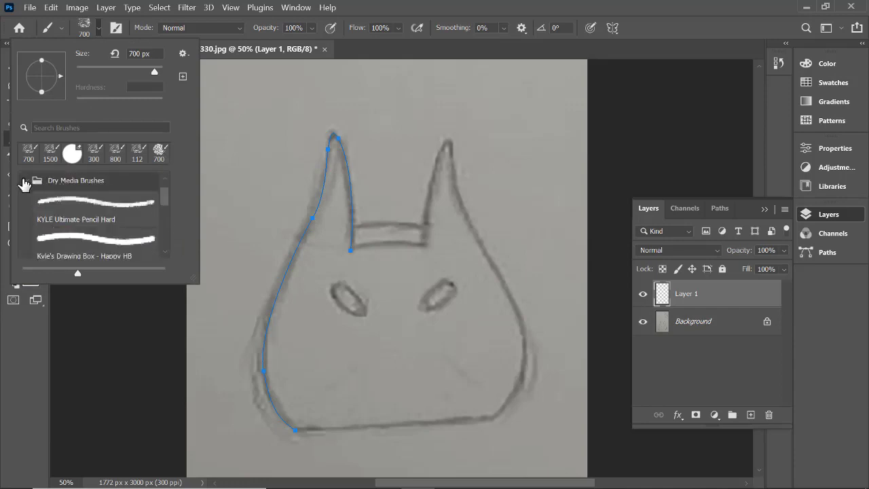
left_click(26, 182)
left_click(183, 53)
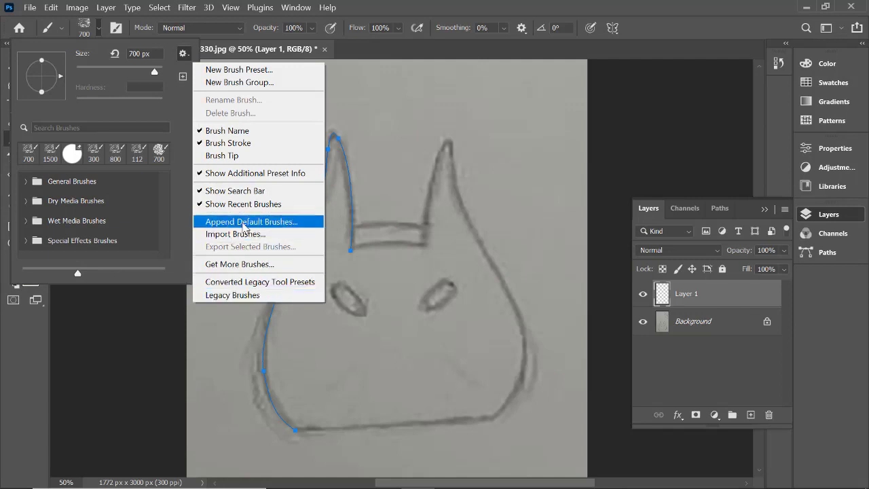
left_click(243, 226)
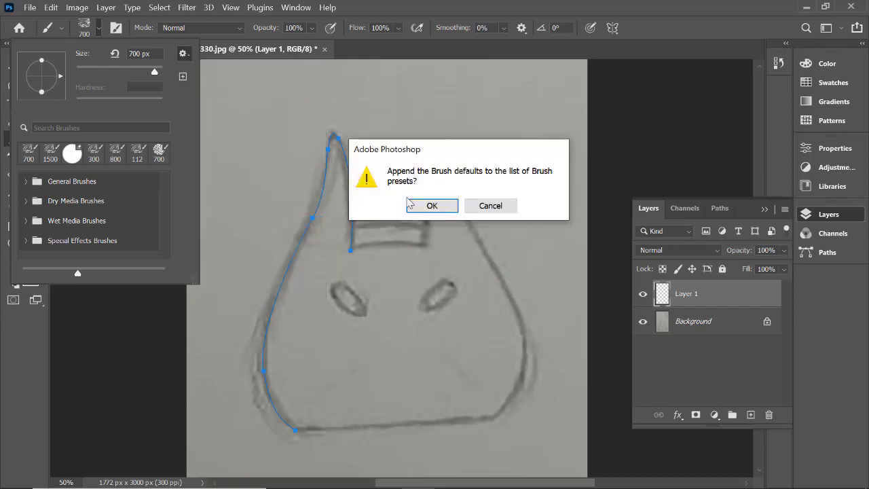
left_click(412, 205)
Choose the Hard Round brush from the General Brushes and set its size to 32 px
left_click_drag(164, 214, 163, 229)
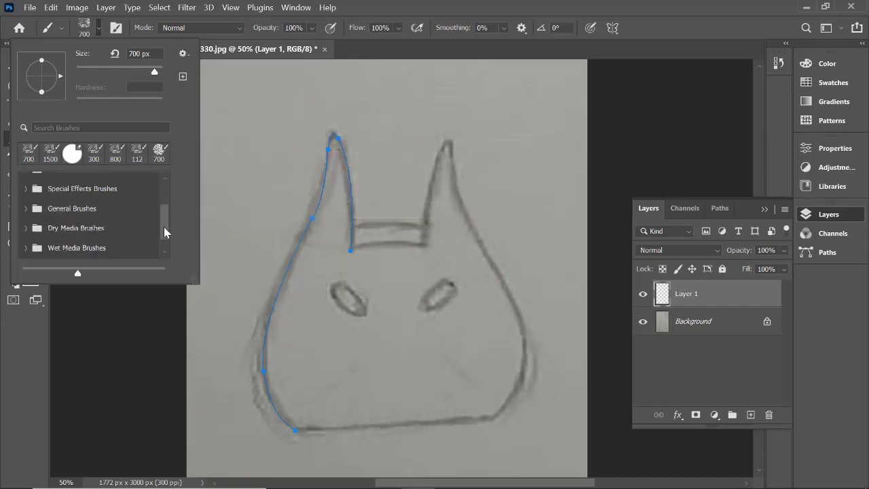
left_click(27, 202)
left_click_drag(165, 195, 164, 203)
scroll(165, 200, "up", 3)
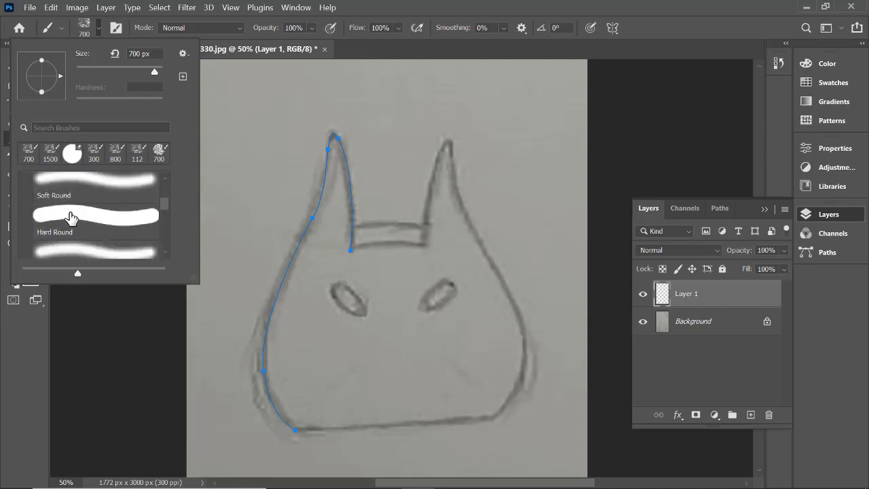
left_click(72, 216)
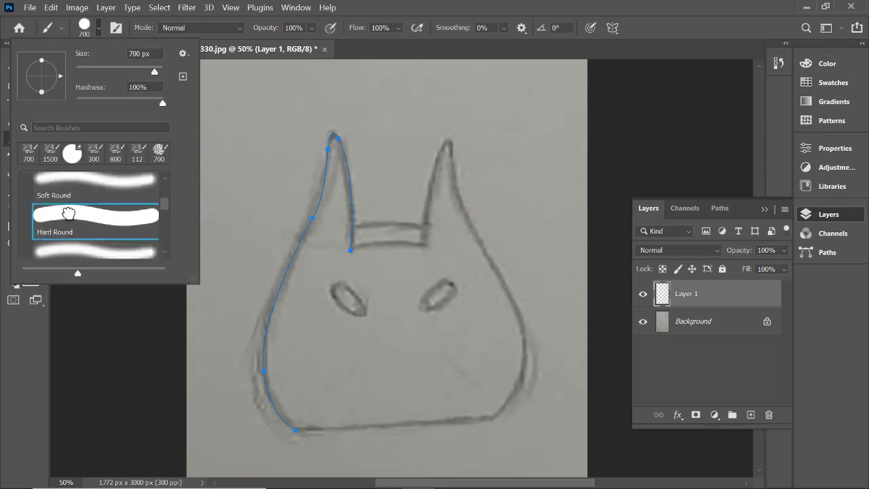
left_click(116, 71)
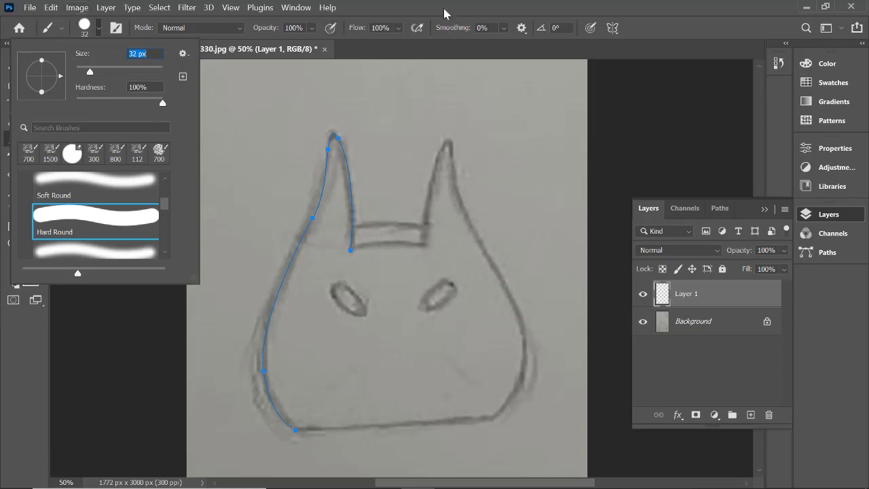
key("Return")
Set the foreground color to near-black 0f0e0e
left_click(22, 271)
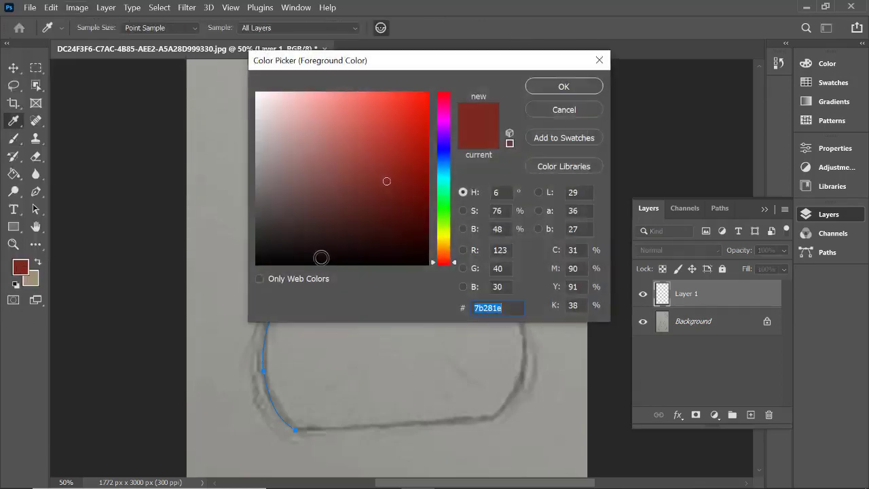
left_click_drag(277, 249, 265, 255)
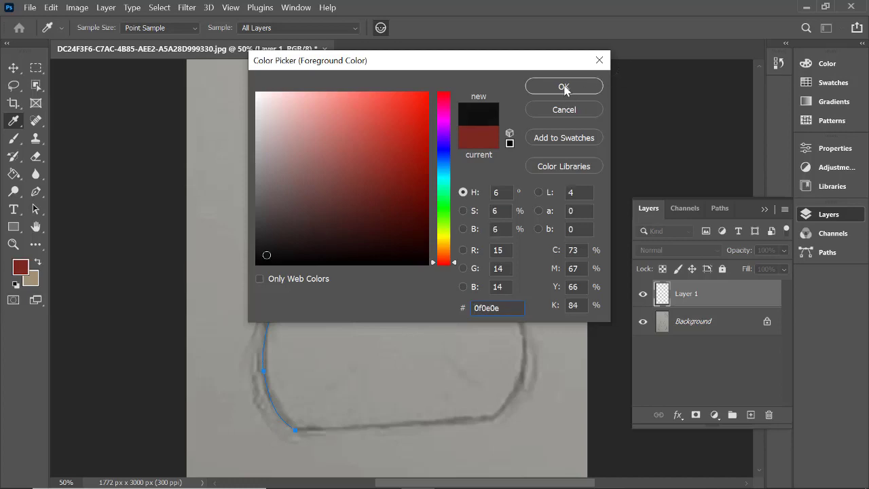
left_click(564, 87)
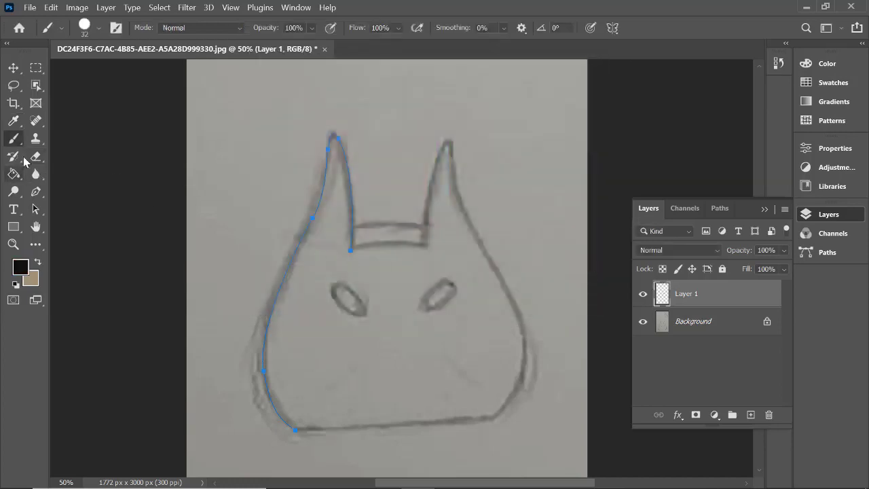
Stroke the traced path on Layer 1 using Brush without simulated pressure, and delete the path
left_click(36, 191)
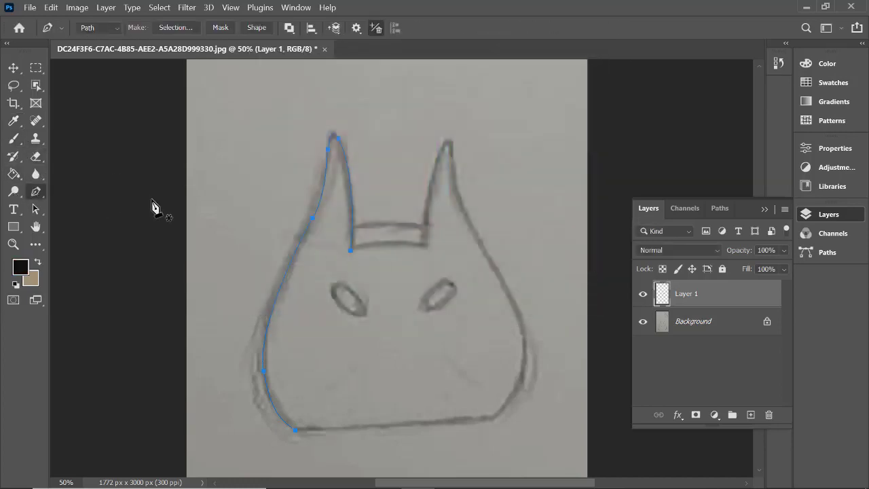
right_click(272, 250)
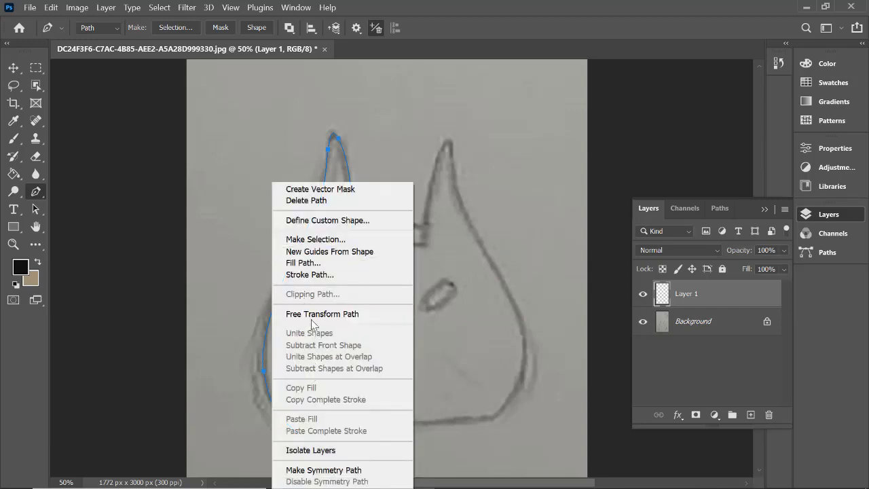
left_click(309, 274)
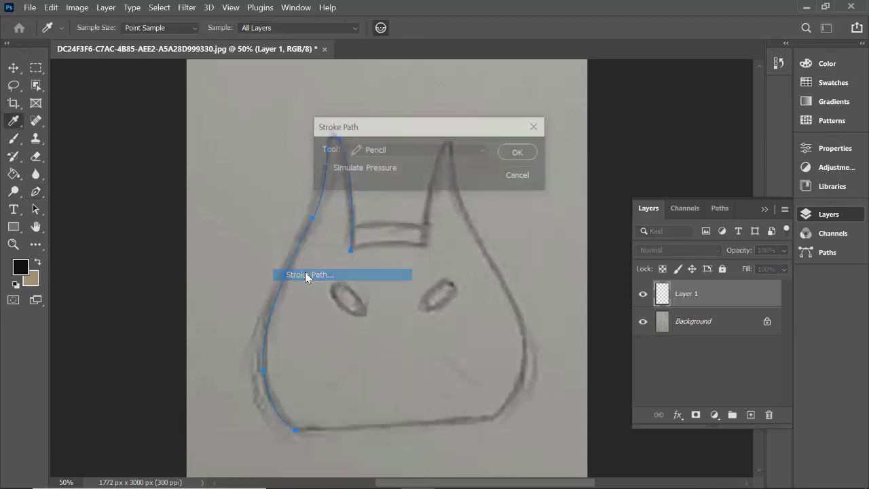
left_click(366, 151)
left_click(371, 175)
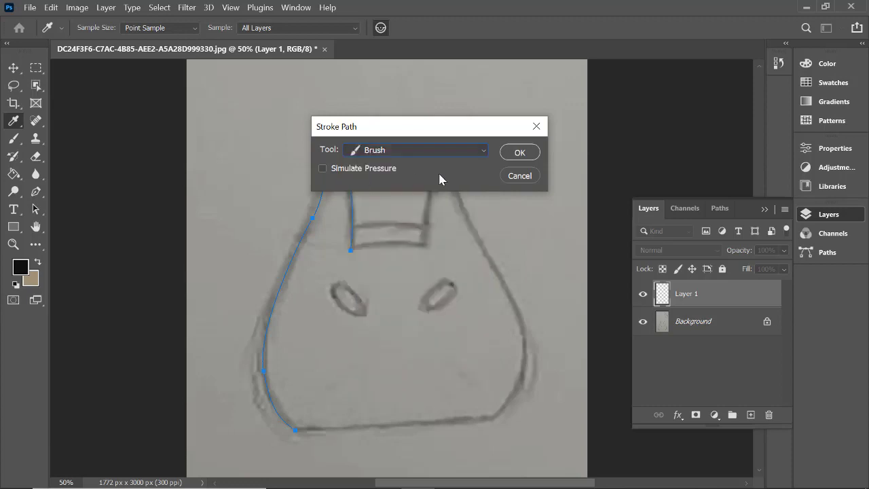
left_click(517, 152)
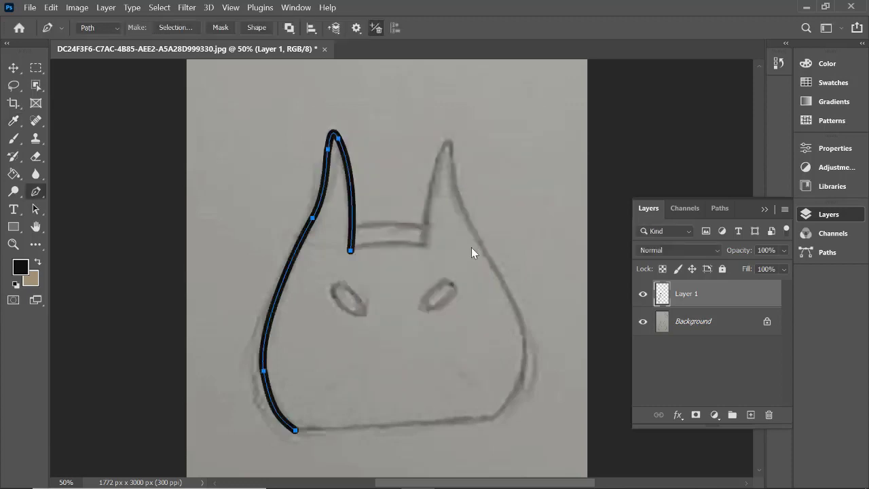
right_click(406, 246)
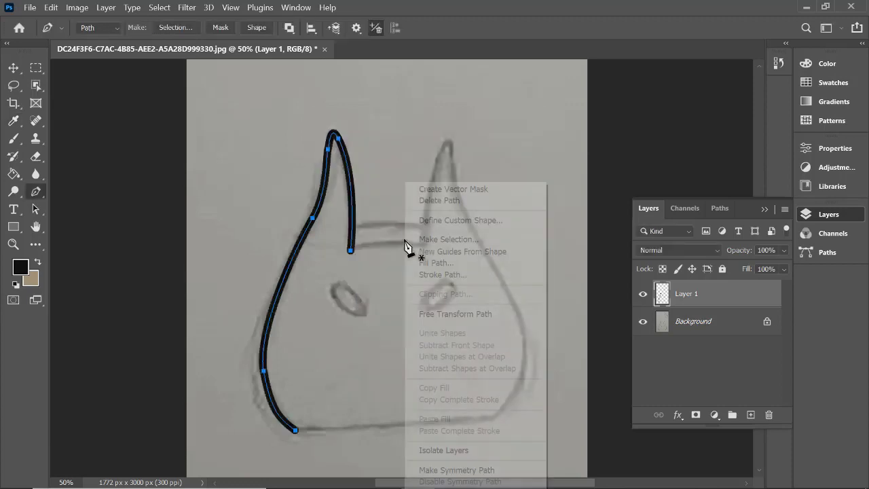
left_click(431, 200)
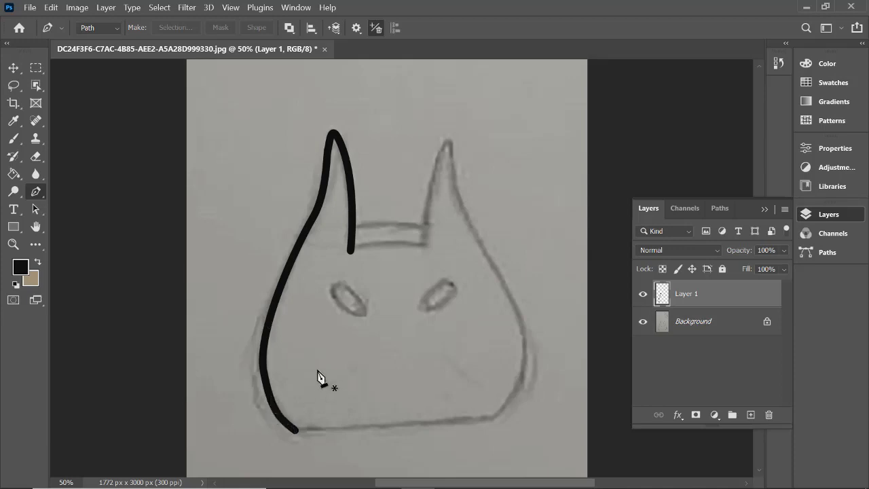
Revert the document history to the last Drag Control Point state before the path was stroked and deleted
left_click(779, 62)
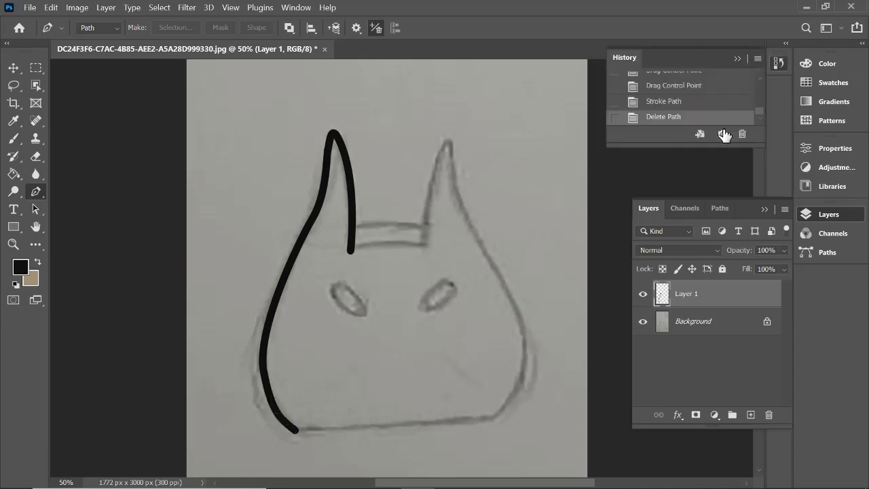
left_click_drag(677, 144, 675, 184)
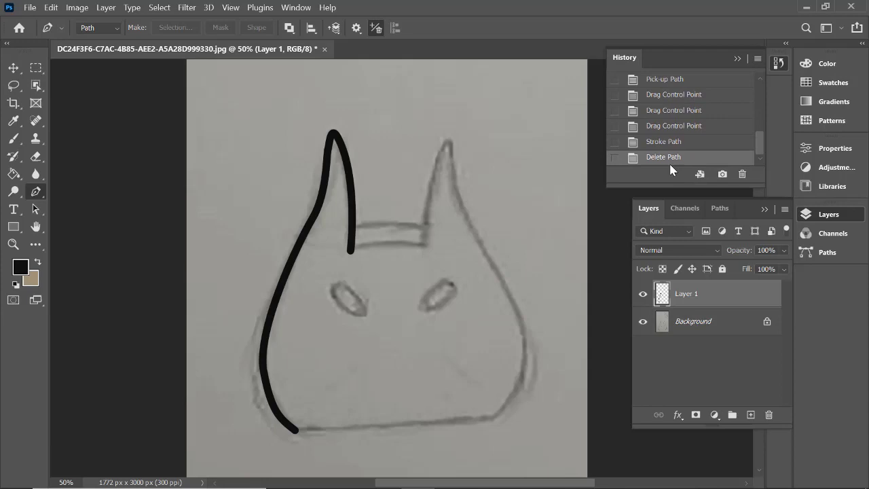
left_click(669, 127)
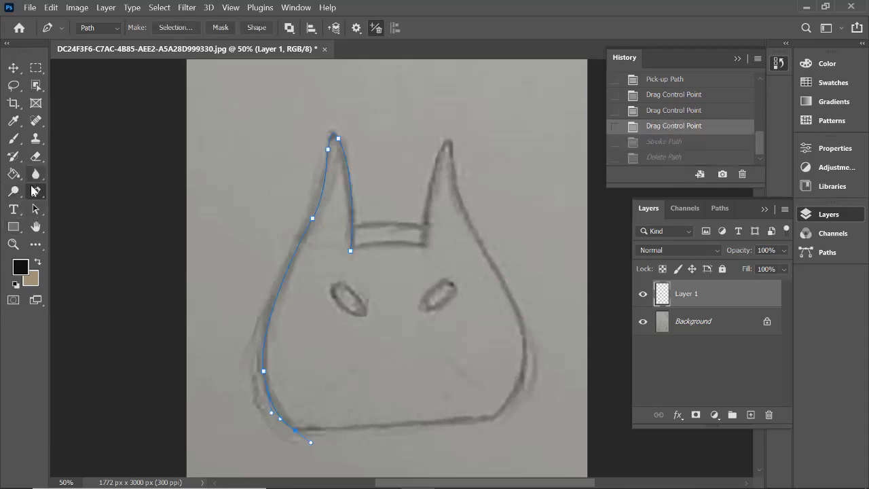
Refine the restored left outline path with Direct Selection, adjusting the curve at the lower cheek and the handles around the horn base
left_click(35, 209)
left_click(75, 205)
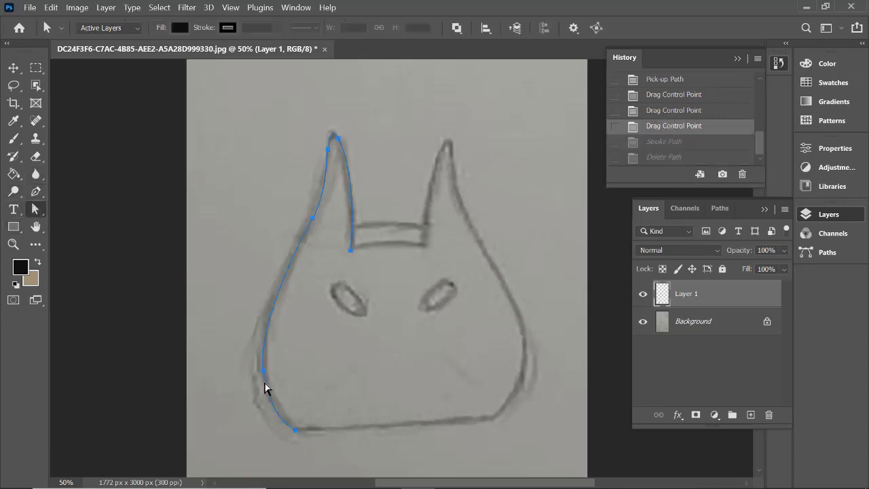
left_click_drag(265, 372, 265, 375)
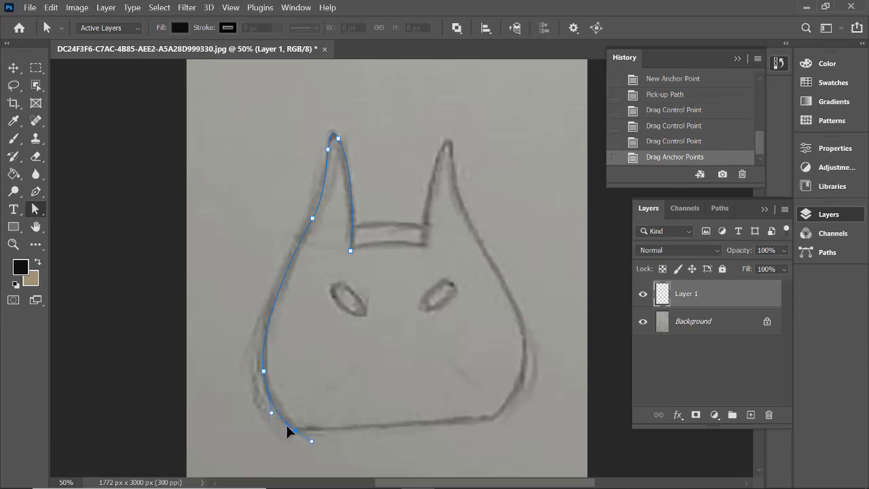
left_click_drag(287, 430, 269, 403)
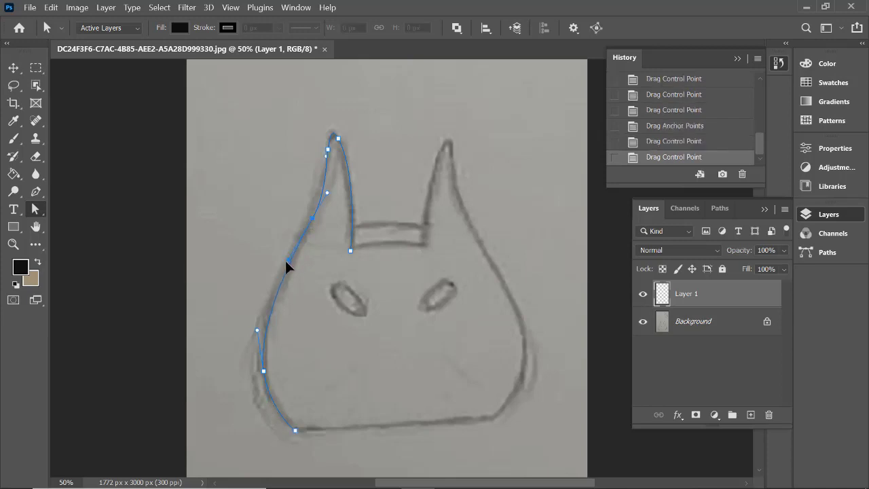
left_click_drag(284, 267, 284, 267)
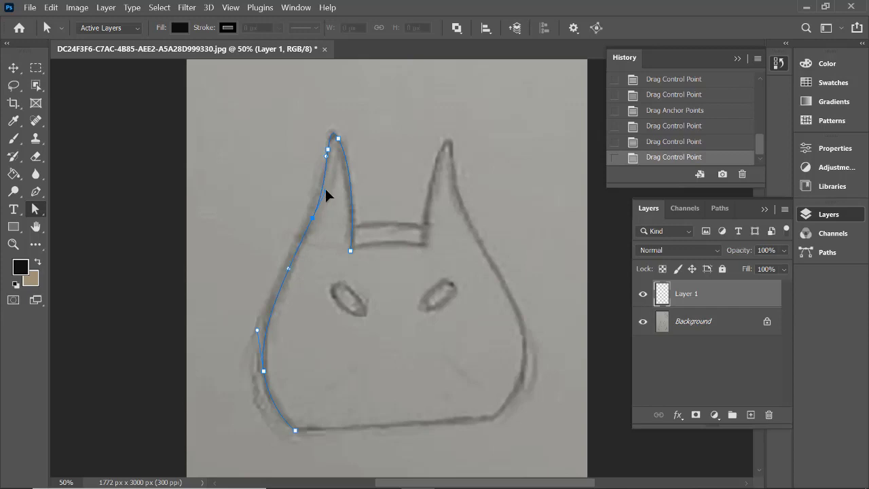
left_click_drag(326, 190, 326, 191)
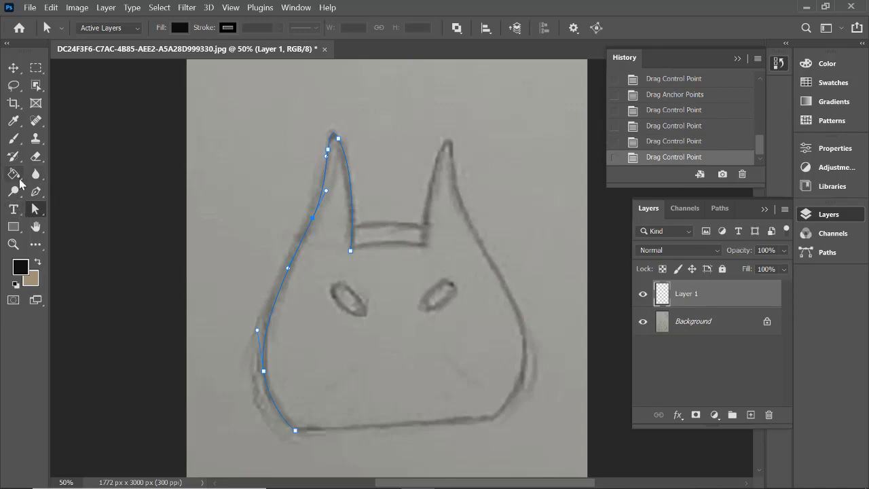
Stroke the refined left outline path on Layer 1 using Brush without simulated pressure, and delete the path
left_click(36, 191)
right_click(253, 252)
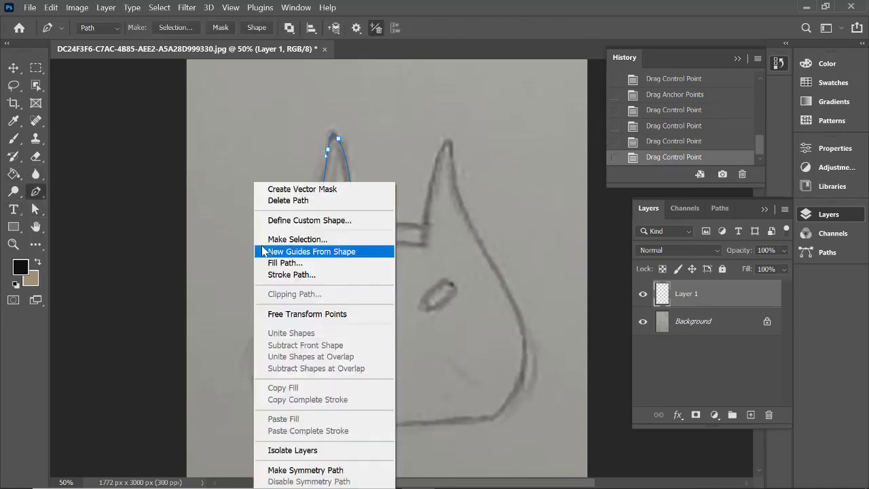
left_click(299, 275)
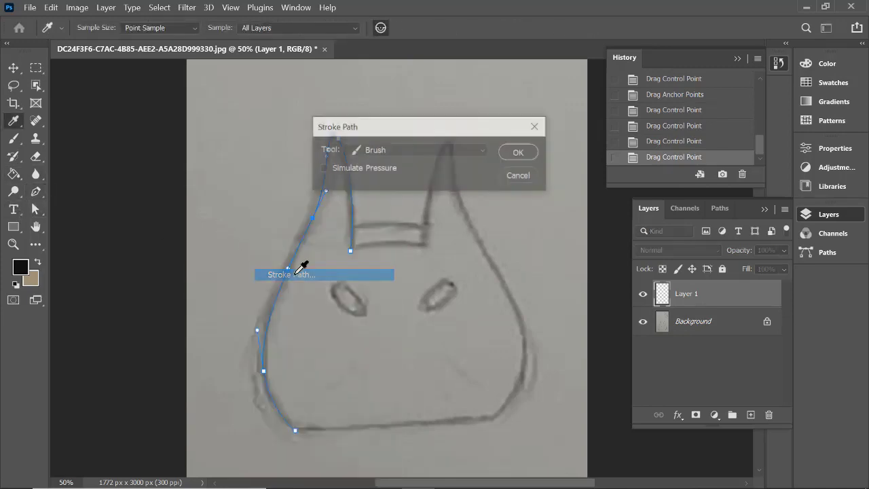
left_click(519, 152)
right_click(342, 274)
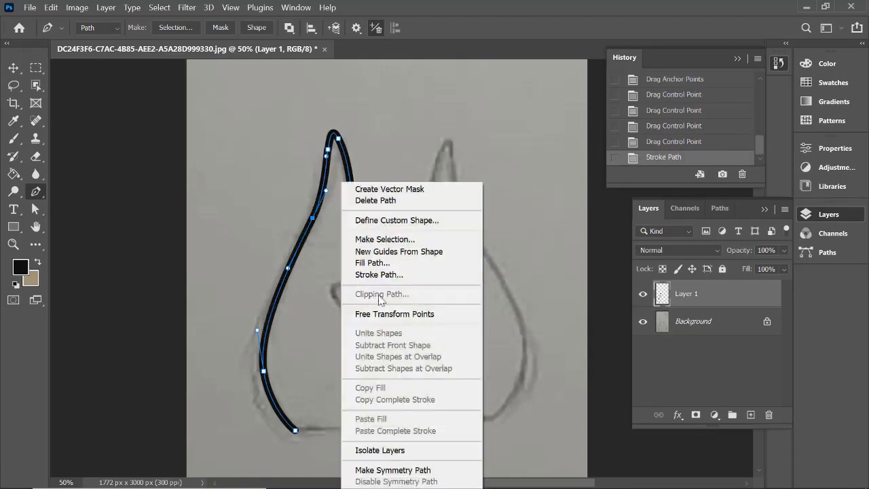
left_click(384, 201)
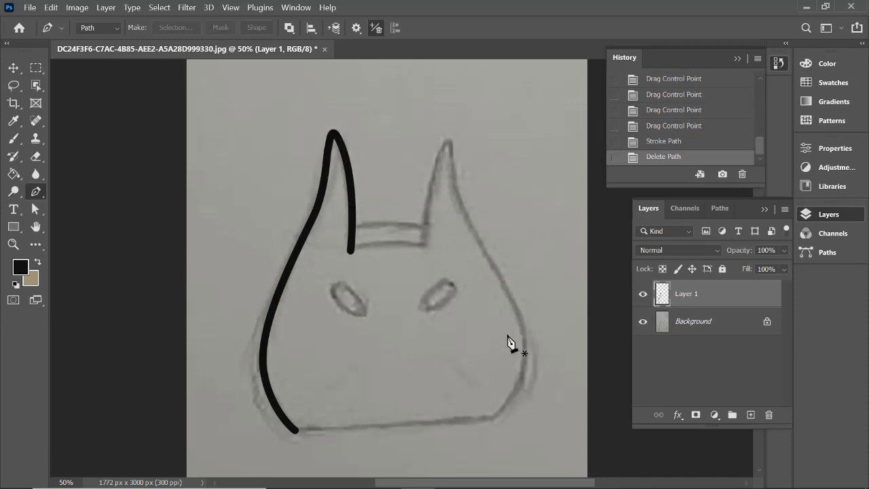
Duplicate Layer 1 within the same document, keeping the name Layer 1 copy
right_click(750, 296)
left_click(638, 78)
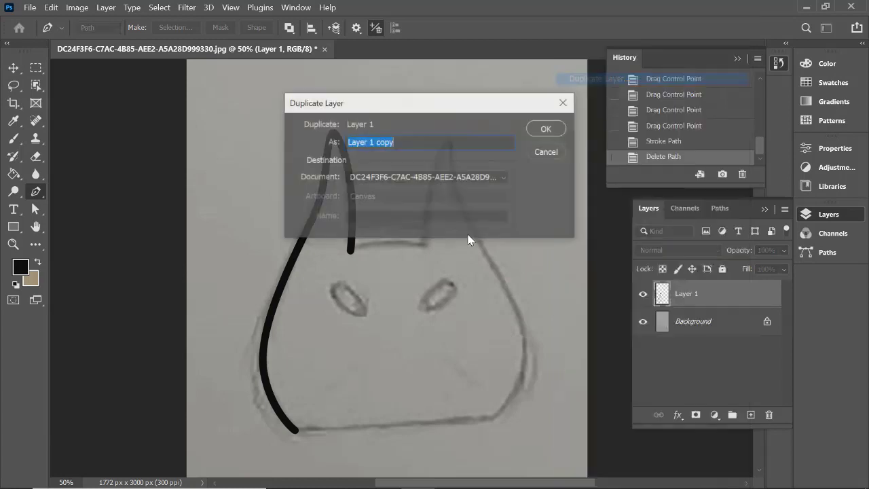
left_click(547, 129)
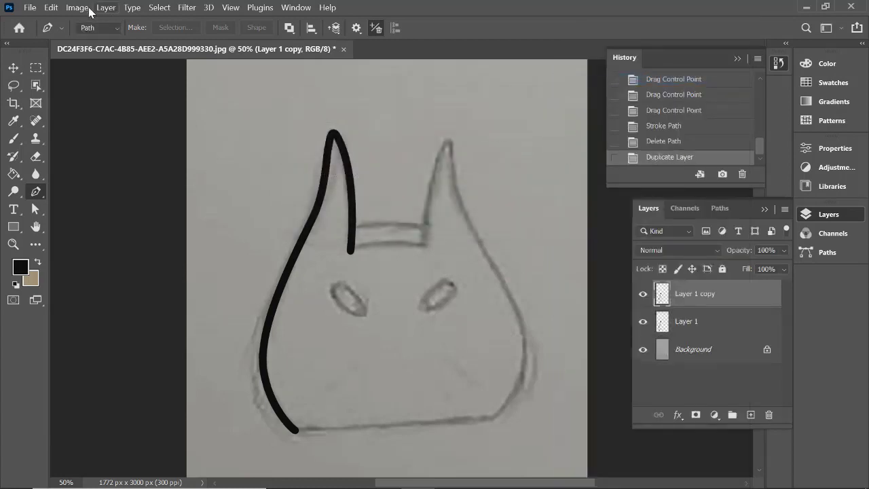
left_click(87, 9)
left_click(81, 10)
left_click(81, 10)
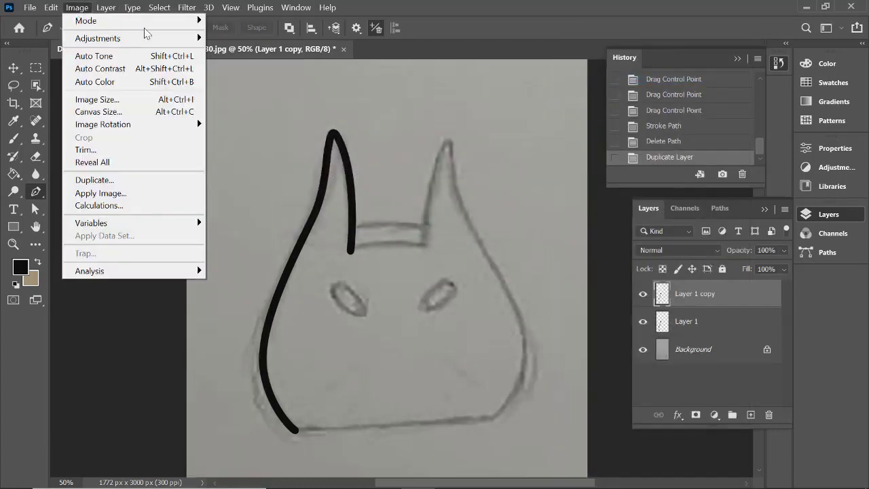
left_click(739, 307)
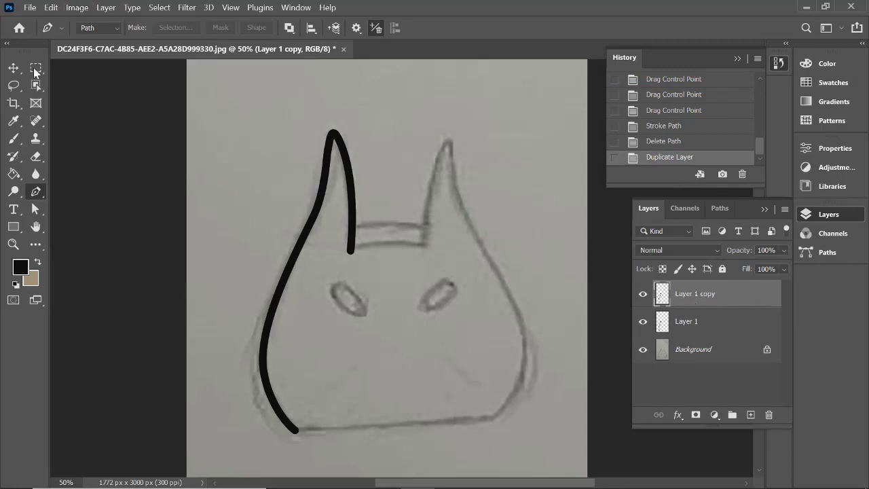
Flip the duplicated outline horizontally and move it over the right half of the sketched head
left_click(14, 68)
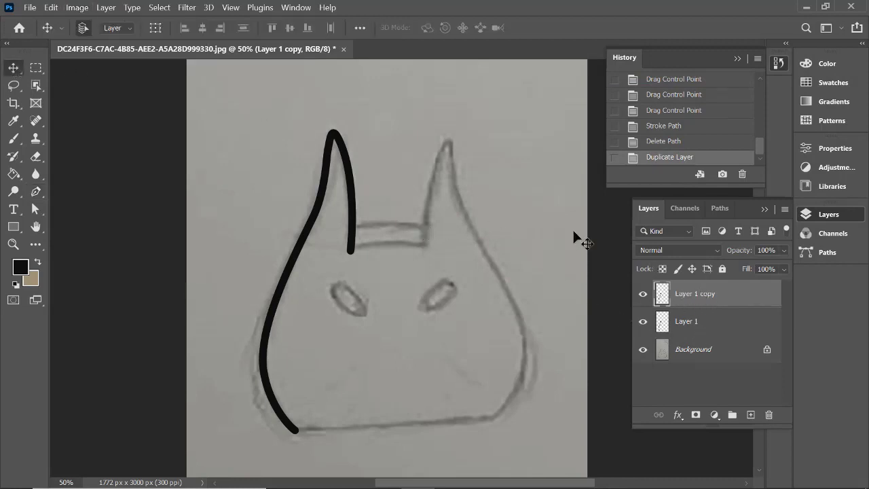
left_click_drag(389, 240, 414, 237)
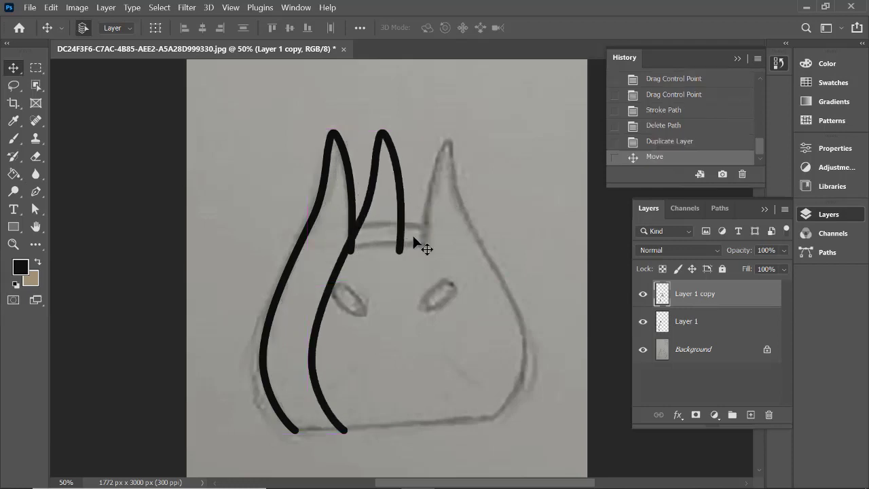
left_click(52, 7)
mouse_move(224, 309)
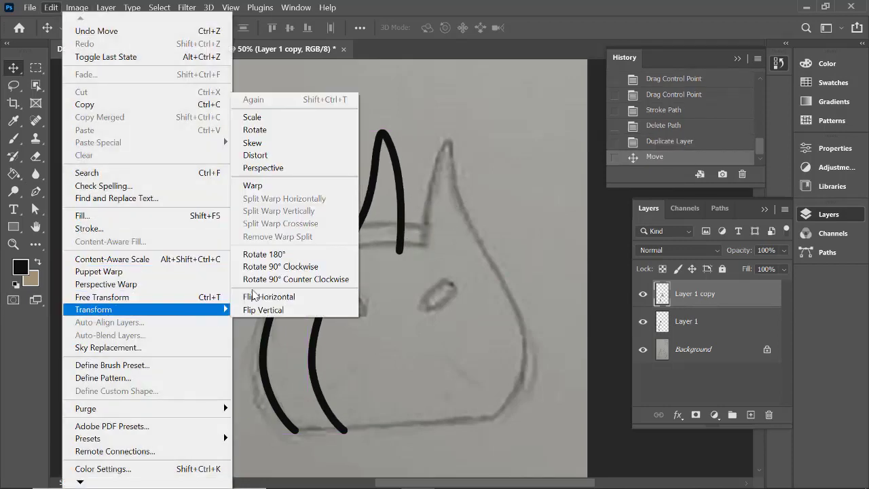
left_click(275, 297)
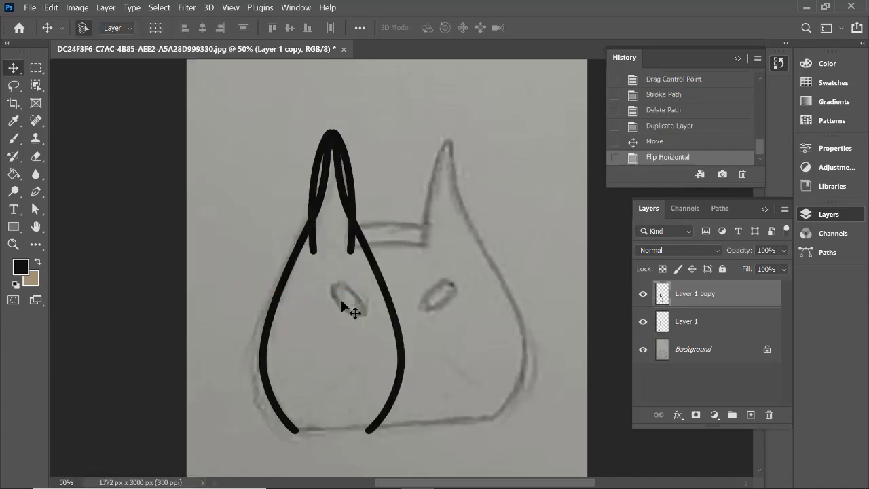
left_click_drag(392, 321, 514, 322)
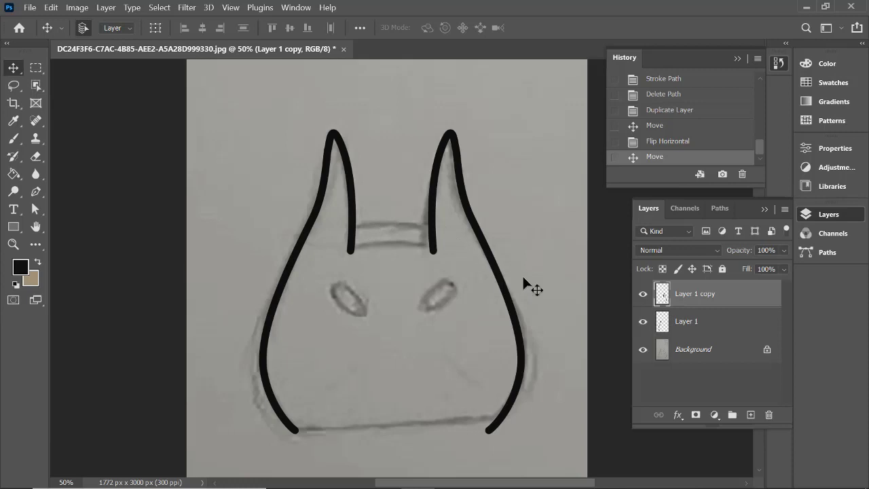
Add a new layer and trace the lower line between the horns with a slightly arched Pen path joining the inner horn ends
left_click(750, 415)
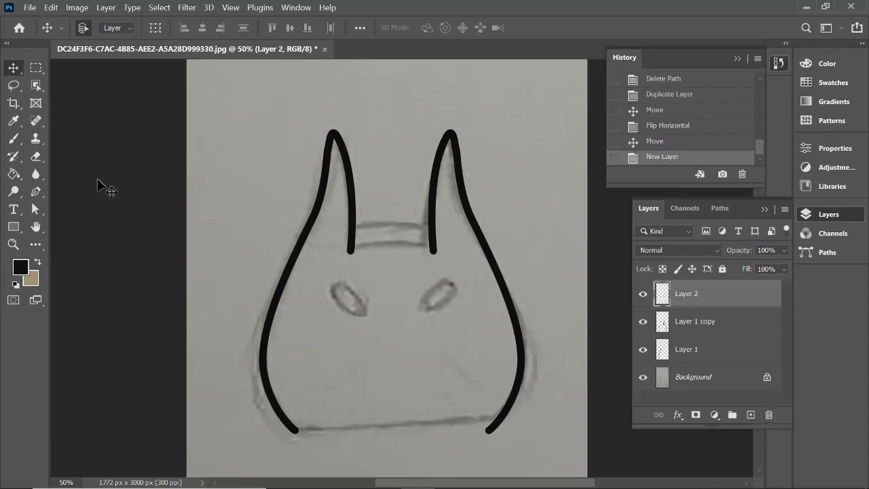
left_click(34, 194)
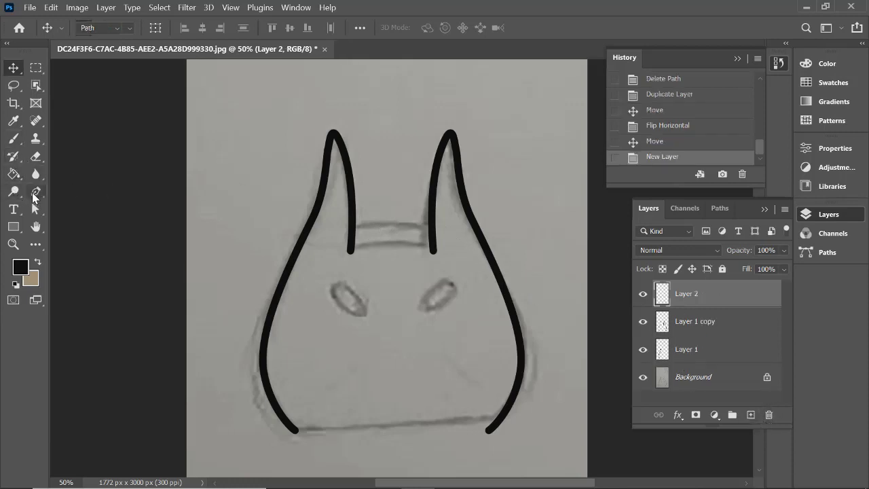
left_click(349, 252)
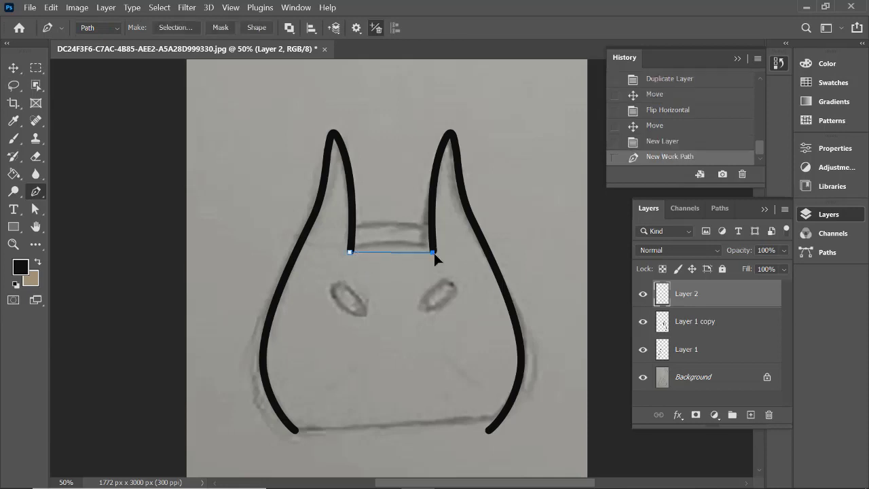
left_click_drag(460, 273, 472, 271)
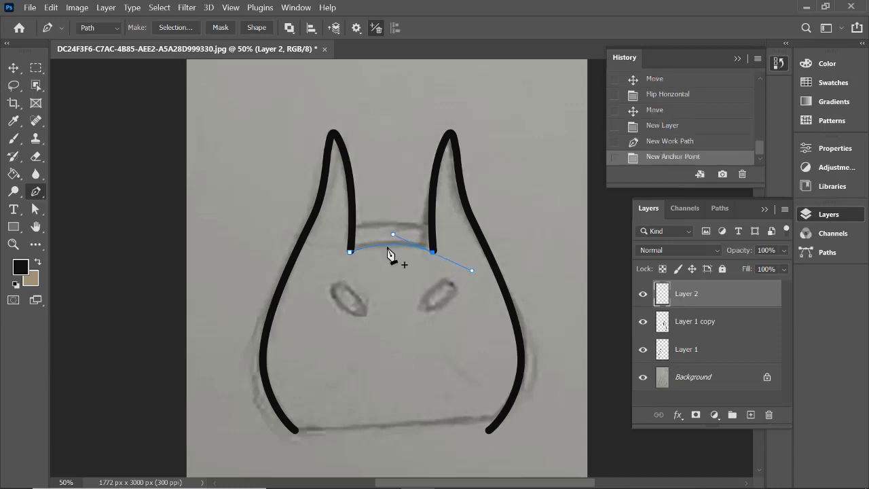
Stroke the lower arched path on Layer 2 using Brush without simulated pressure
right_click(389, 251)
left_click(421, 275)
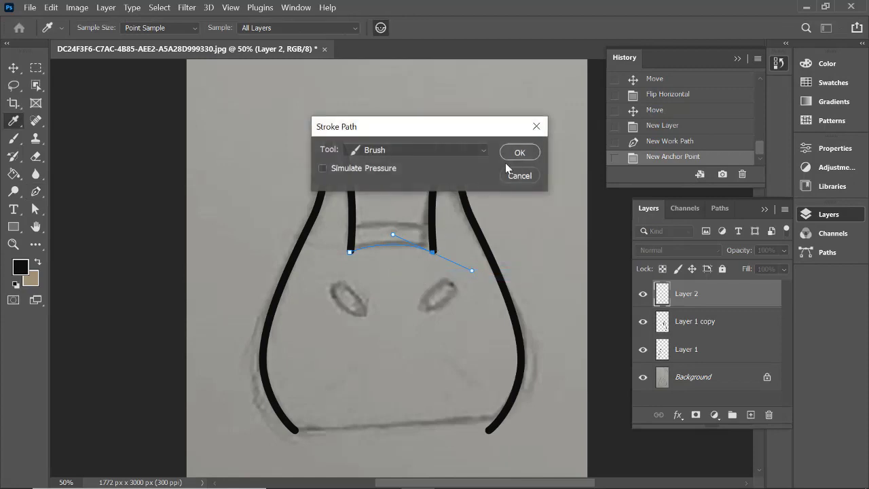
left_click(521, 153)
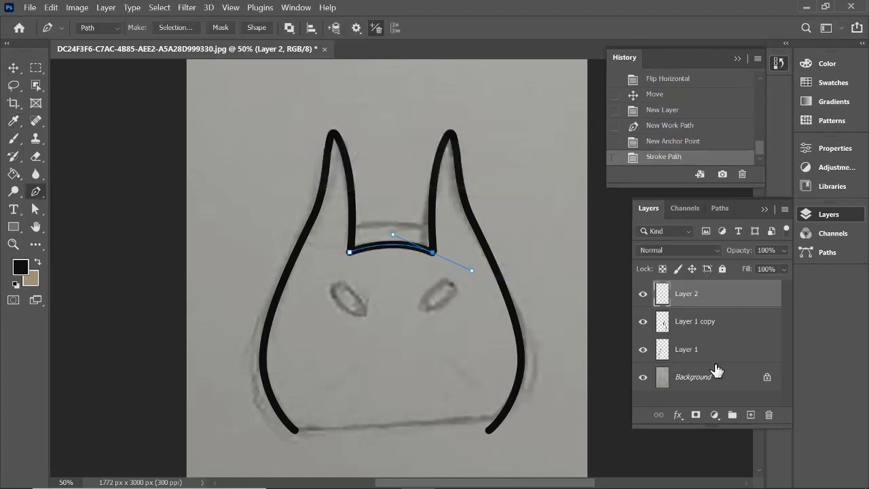
Add another new layer above Layer 2 and delete the already stroked work path
left_click(751, 415)
right_click(415, 292)
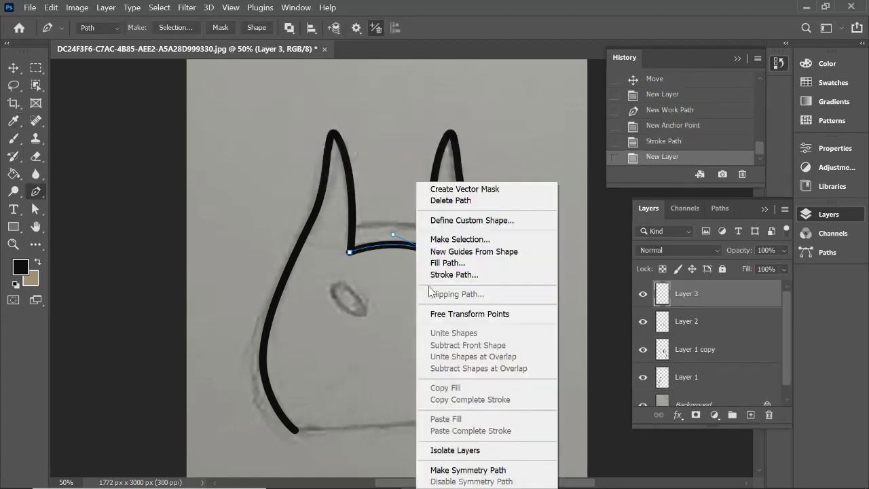
left_click(451, 200)
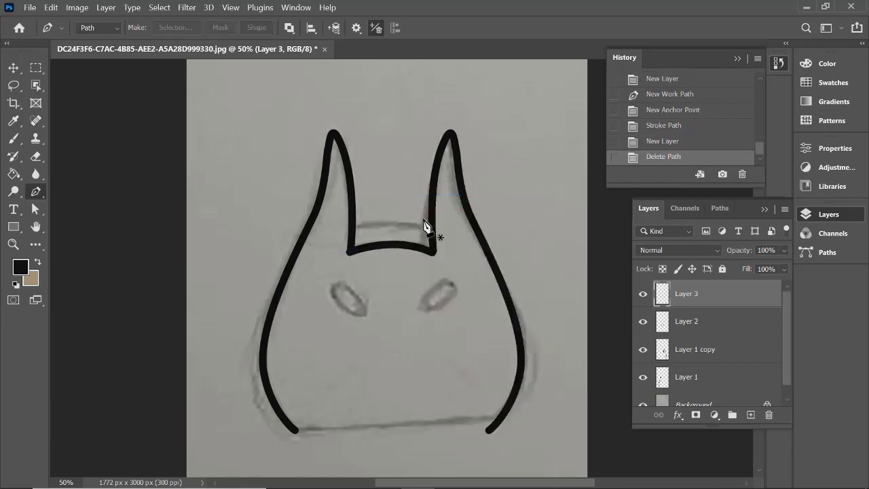
Trace the upper line between the horns with an arched two-point Pen path
left_click(353, 228)
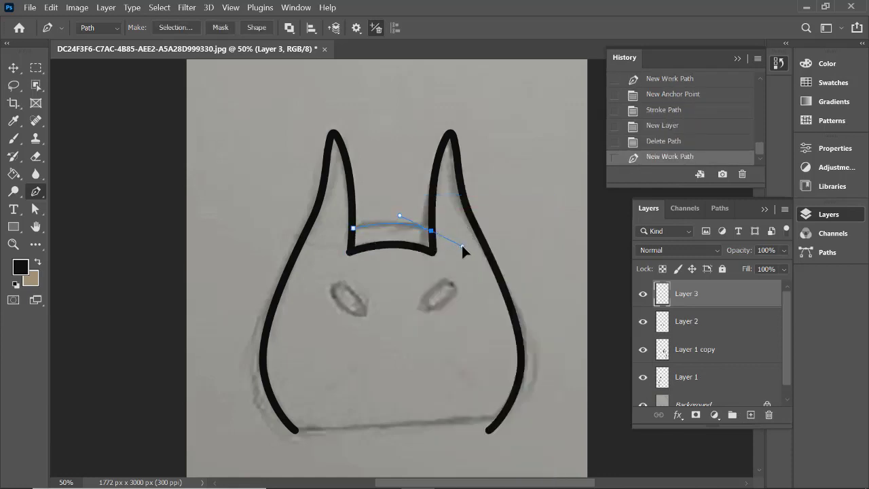
left_click_drag(463, 247, 463, 248)
Stroke the upper arched path on Layer 3 using Brush without simulated pressure, and delete the path
right_click(417, 242)
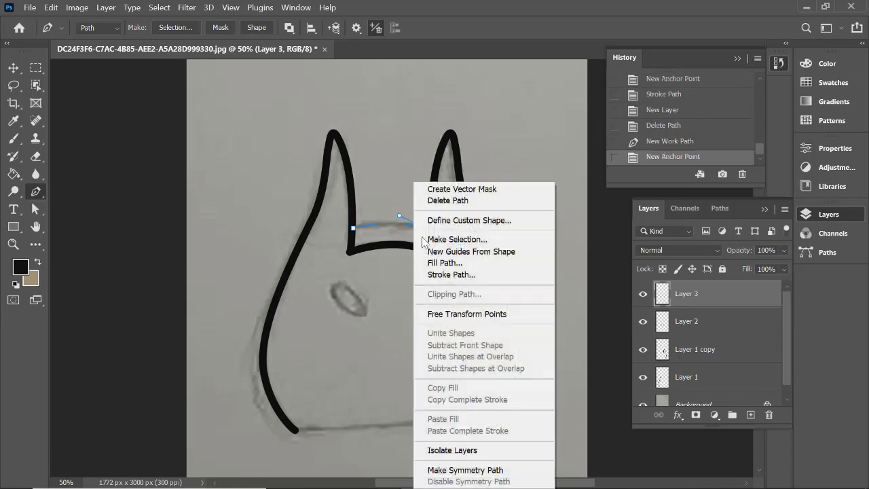
left_click(436, 275)
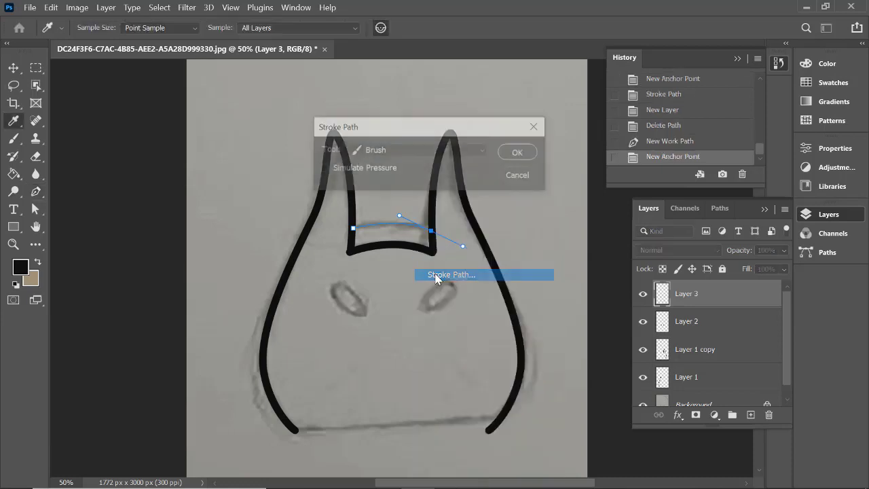
left_click(518, 151)
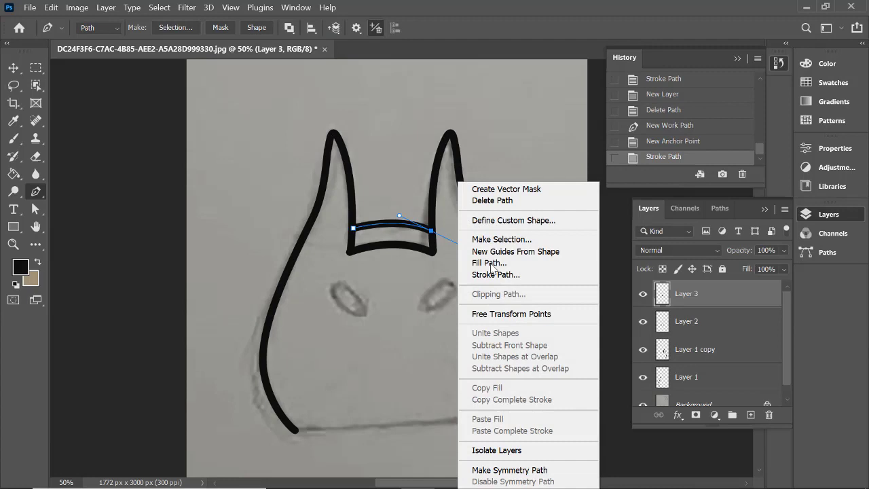
left_click(491, 200)
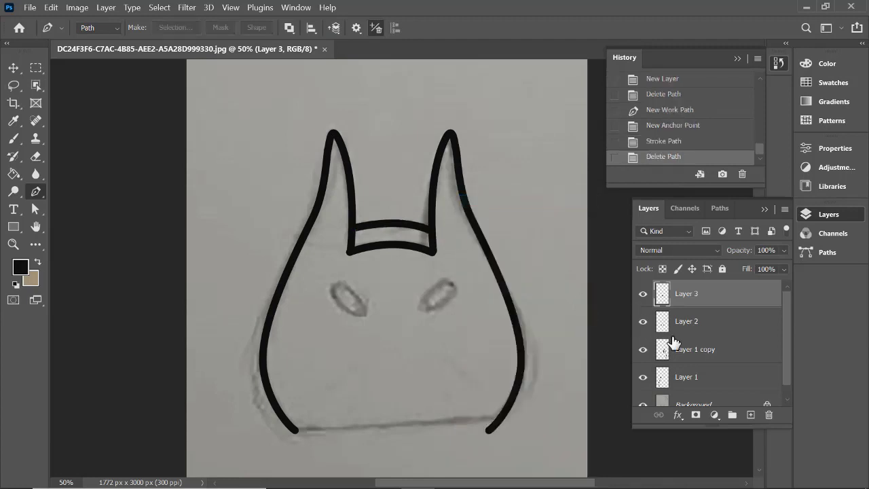
scroll(718, 363, "down", 1)
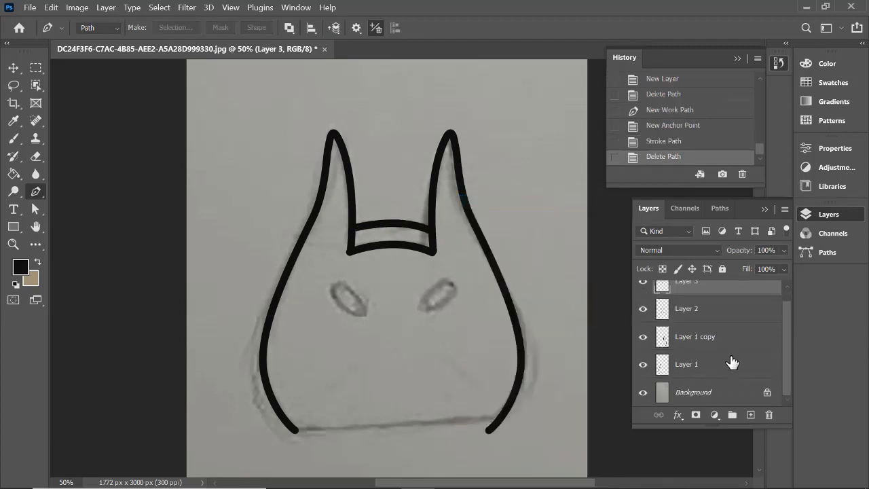
Add a new layer above Layer 3 and trace the head's bottom edge with a downward-curving two-point Pen path joining the outline's lower ends
left_click(750, 415)
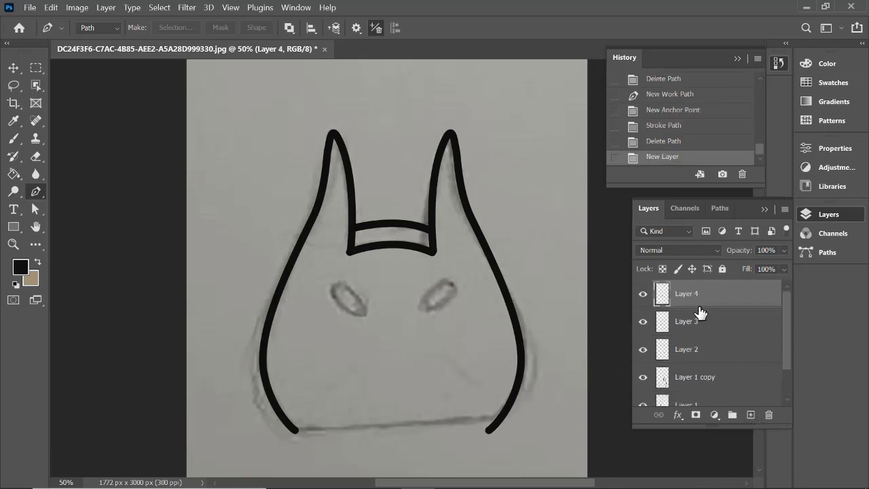
left_click(294, 431)
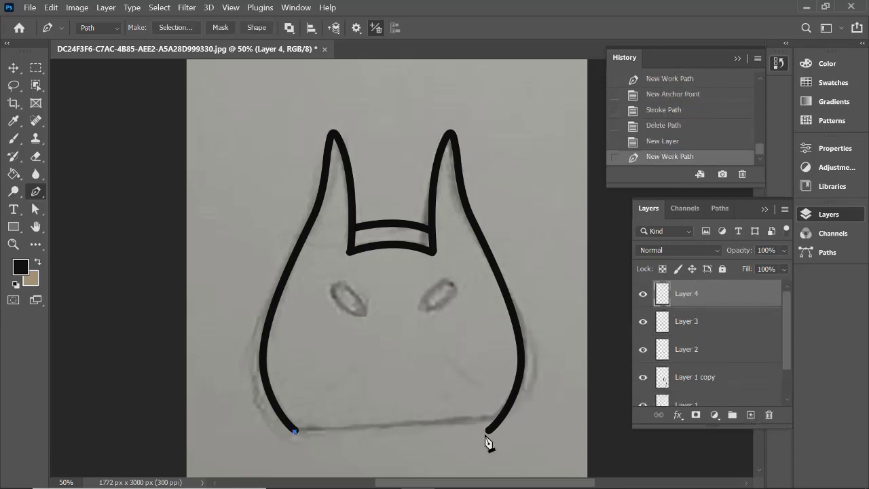
left_click_drag(488, 431, 587, 411)
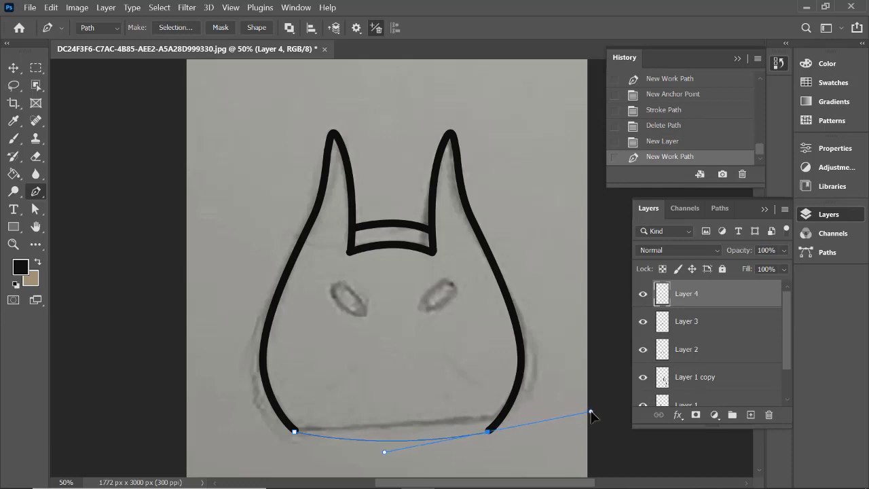
left_click_drag(591, 415, 591, 415)
Stroke the bottom path on Layer 4 using Brush without simulated pressure, and delete the path
right_click(471, 430)
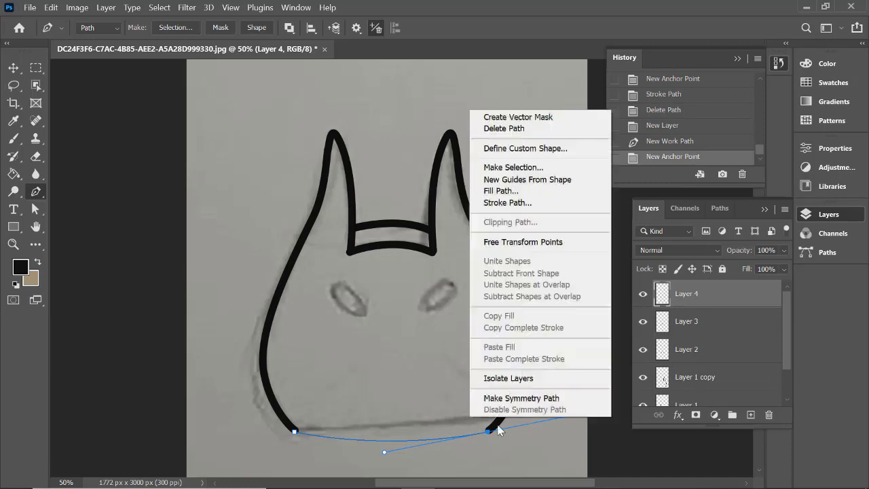
left_click(506, 202)
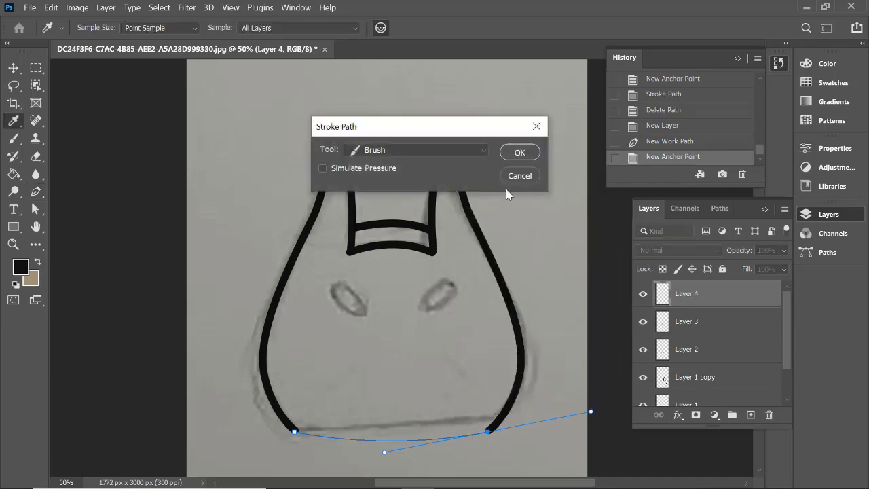
left_click(518, 153)
right_click(470, 345)
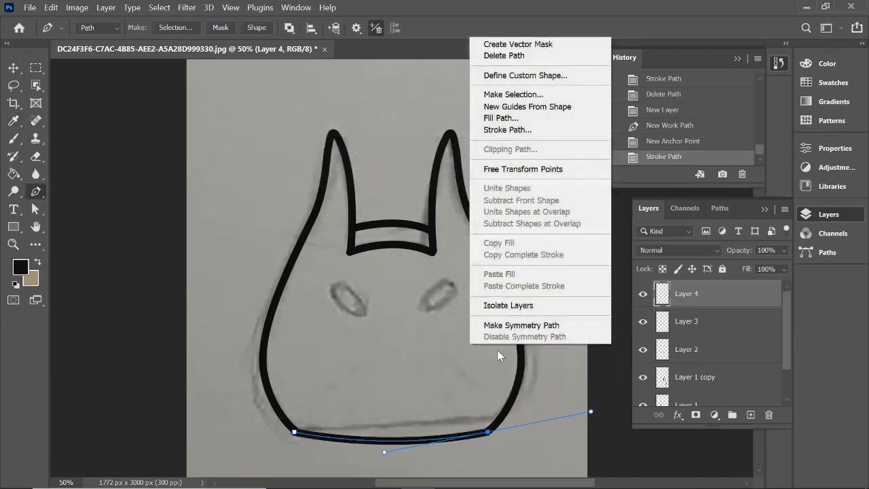
left_click(511, 56)
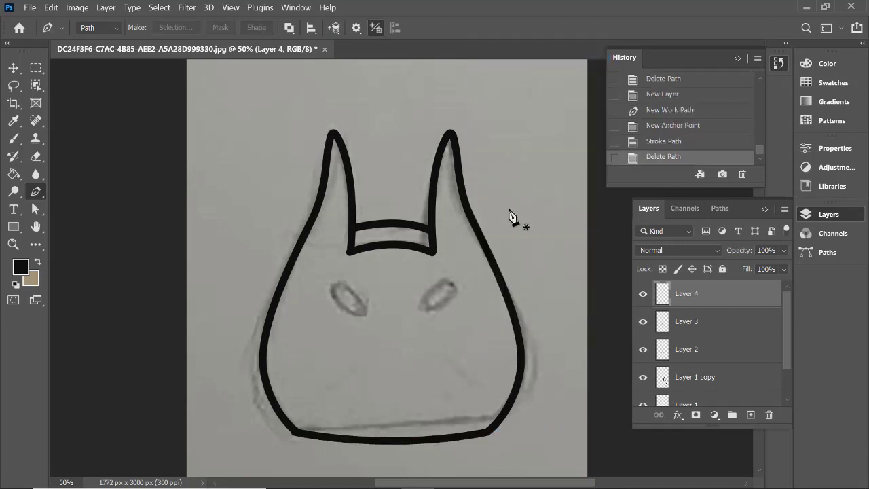
Identify the layer holding the lower arched line between the horns by toggling visibility, and nudge Layer 2 to align with the horn ends
left_click(643, 323)
left_click(643, 323)
left_click(643, 324)
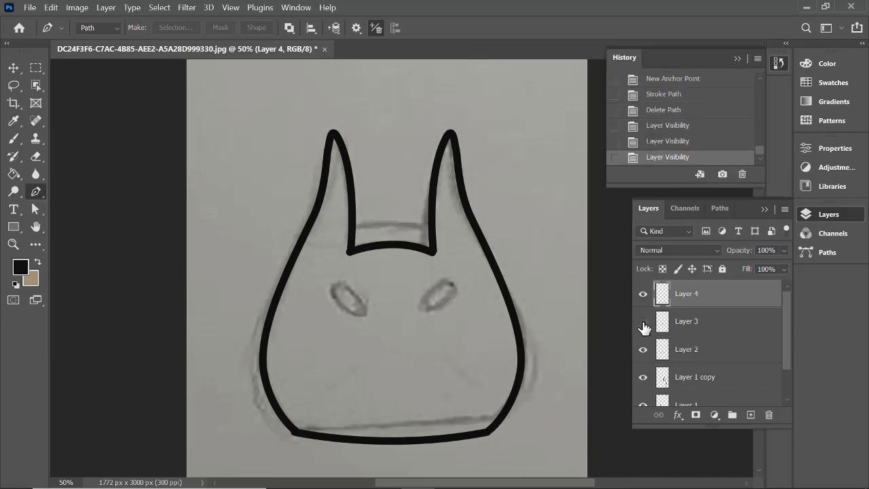
left_click(643, 323)
left_click(643, 349)
left_click(643, 349)
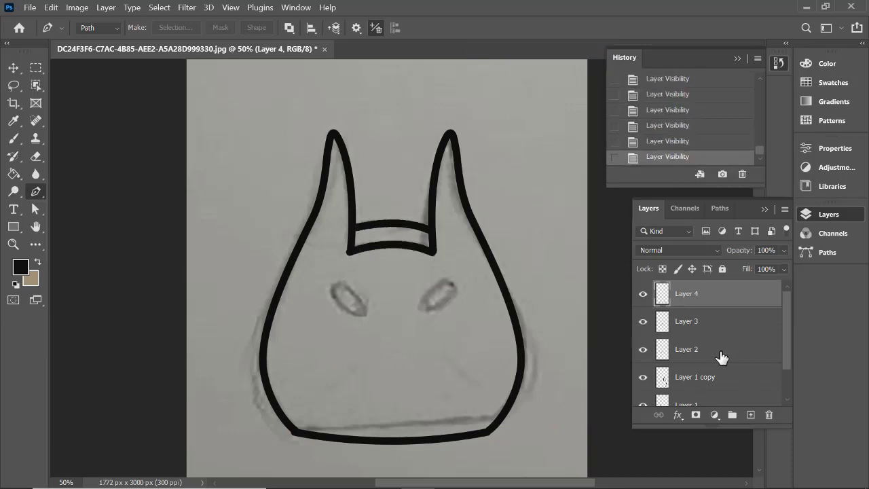
left_click(721, 354)
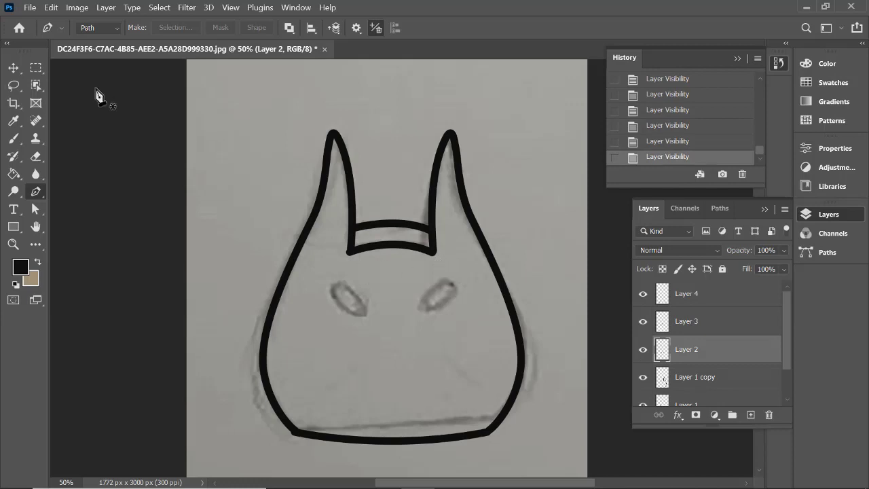
left_click(13, 68)
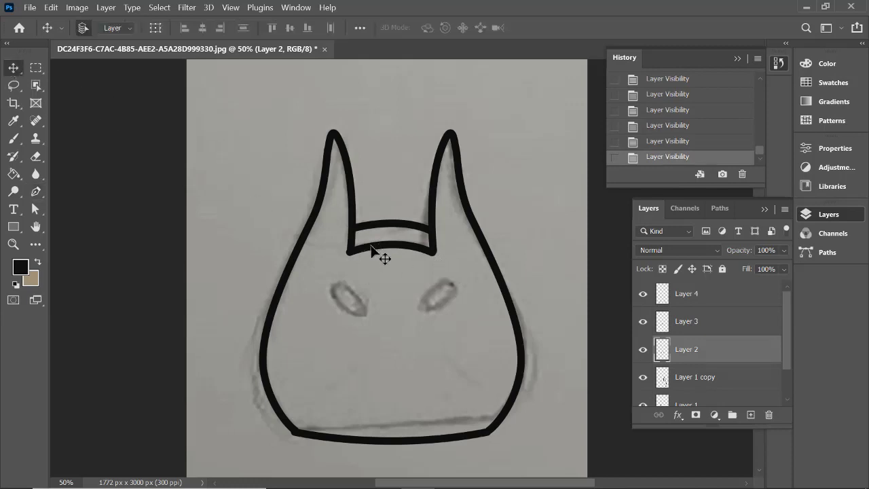
key("Up")
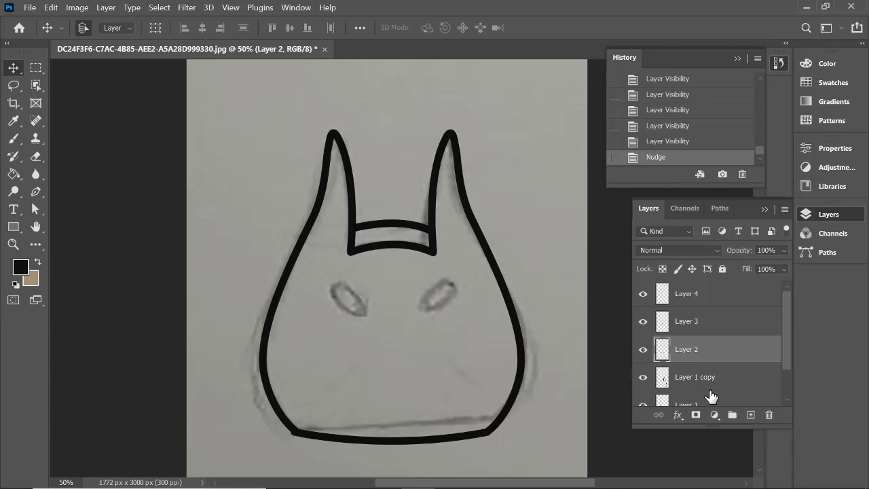
Check Layer 4's visibility and nudge its bottom line to fit the lower ends of the outline
left_click(713, 300)
left_click(644, 297)
left_click(644, 296)
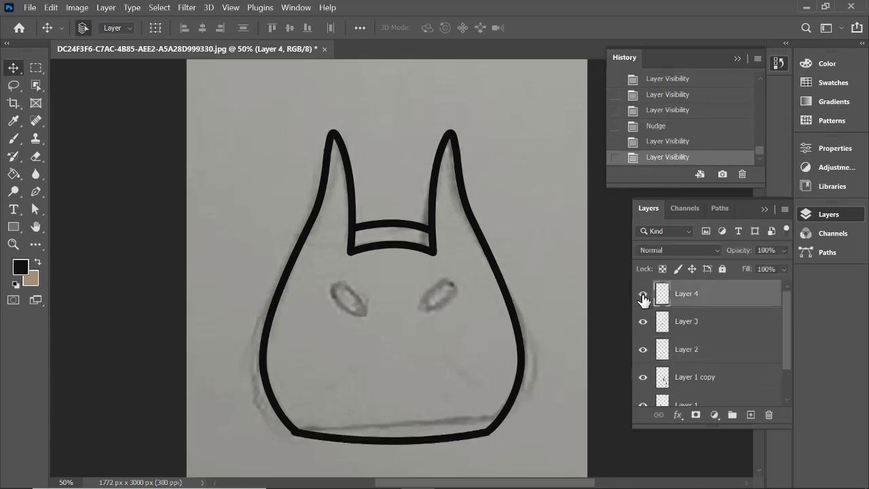
key("Down")
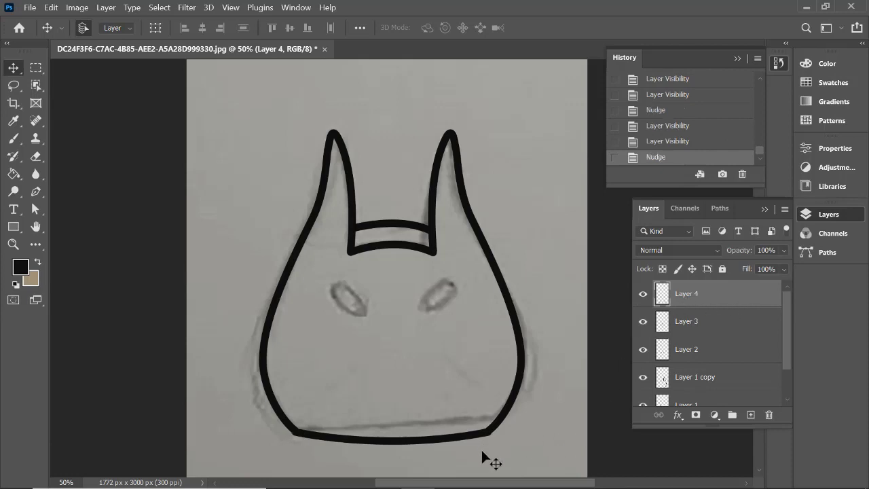
key("Up")
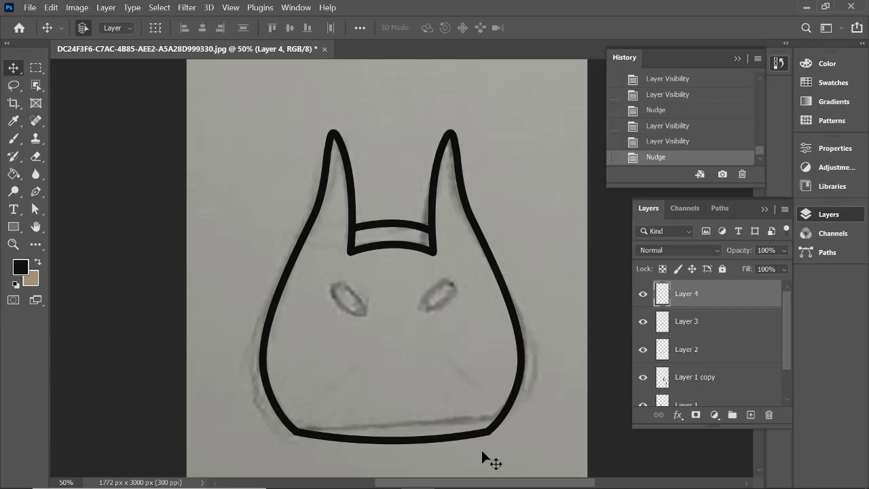
Merge Layer 1, Layer 1 copy, Layer 2, Layer 3 and Layer 4 into a single layer above the Background
scroll(708, 346, "down", 2)
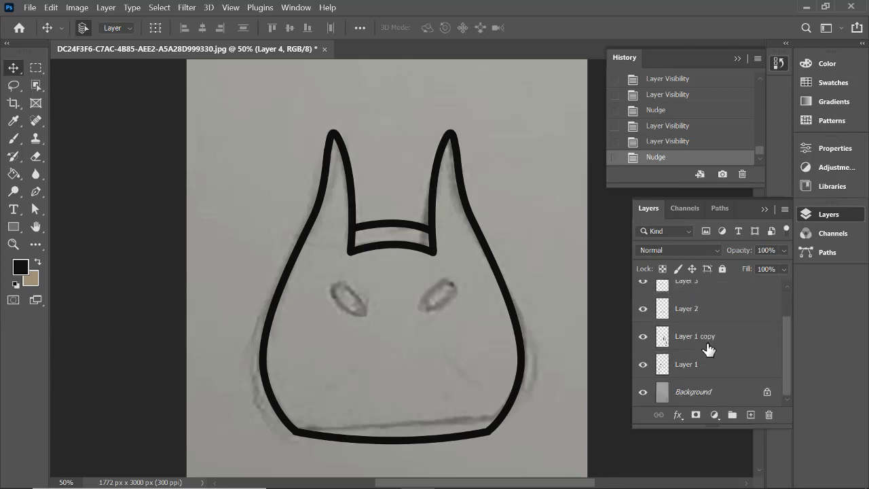
left_click_drag(766, 427, 766, 453)
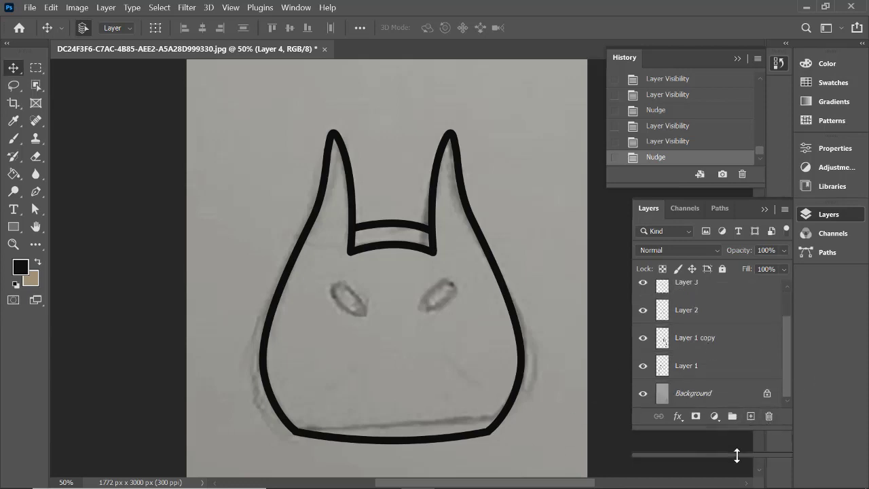
left_click(715, 391)
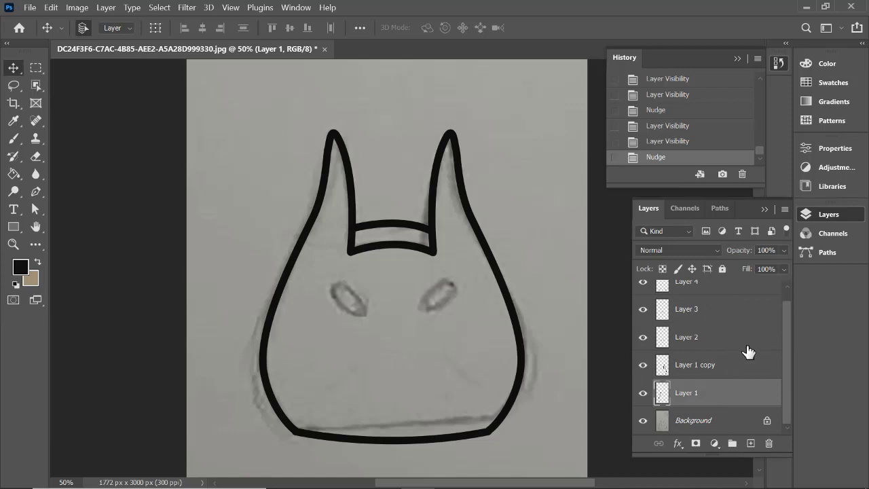
left_click(785, 292)
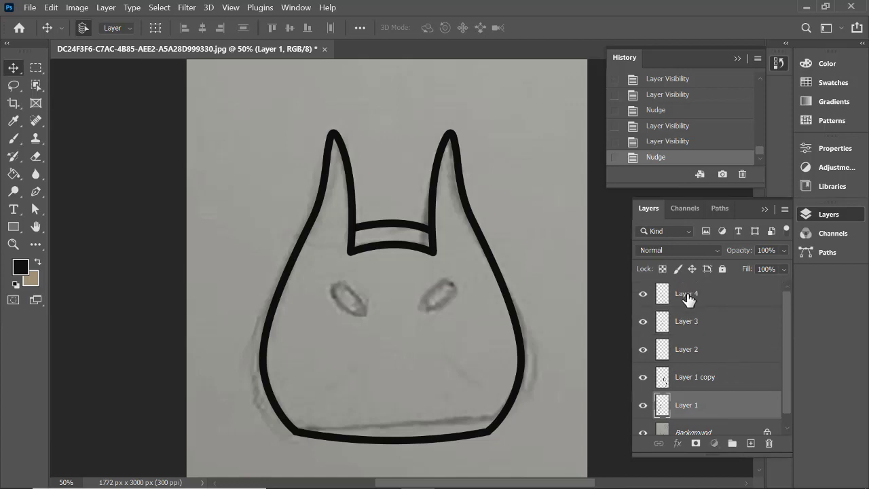
left_click(691, 294, "shift")
right_click(690, 296)
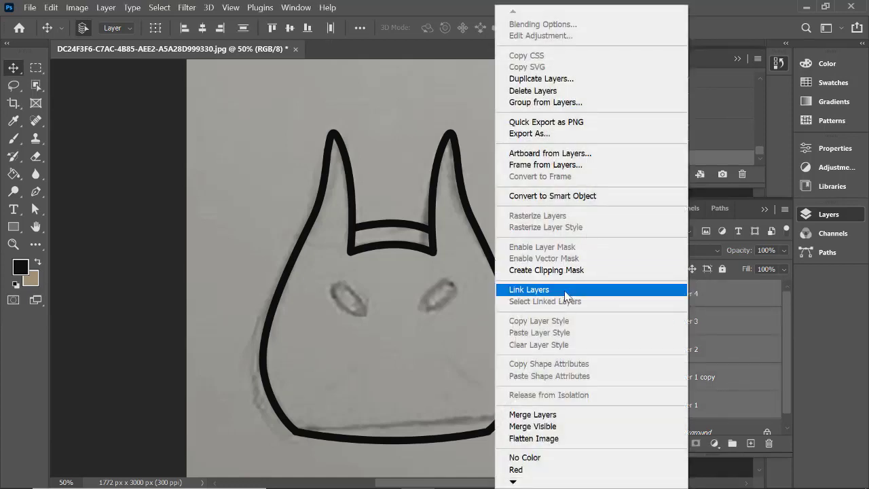
left_click(530, 415)
Rename the merged line-art layer as Lines
double_click(698, 296)
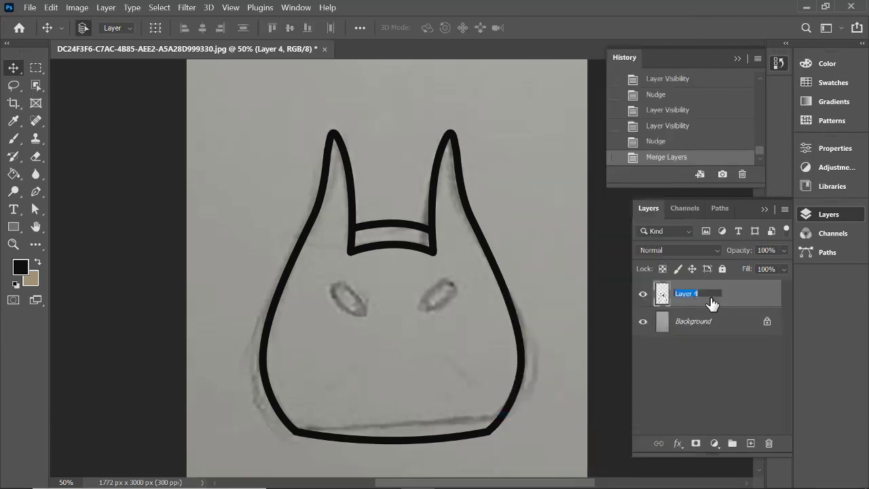
type("Lines")
key("Return")
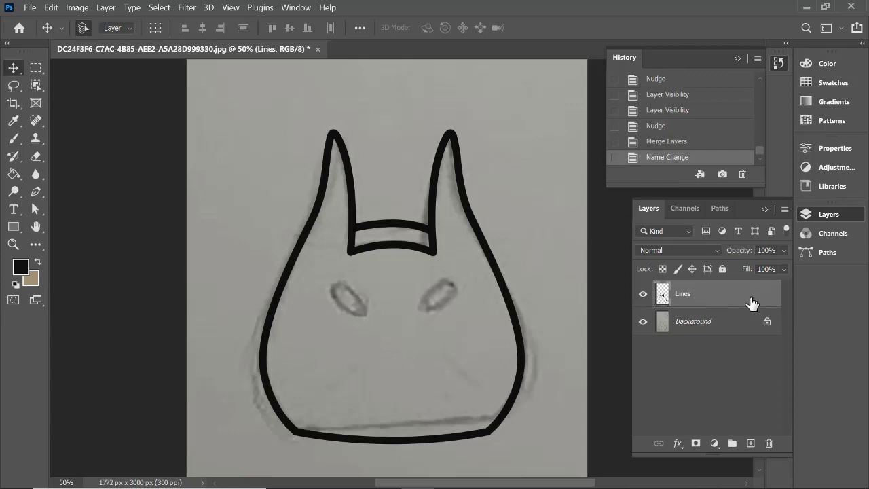
Add a new layer above Lines and draw an ellipse about 157 by 175 px over the sketched left eye
left_click(750, 443)
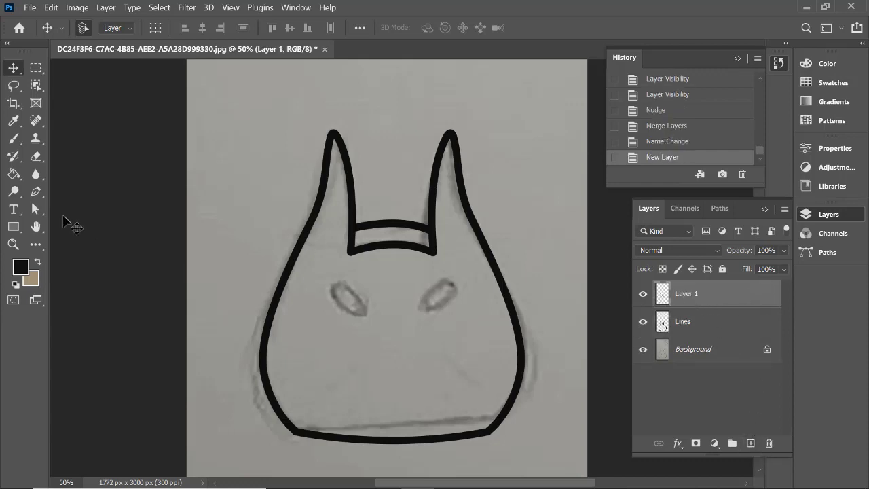
left_click(21, 229)
right_click(21, 232)
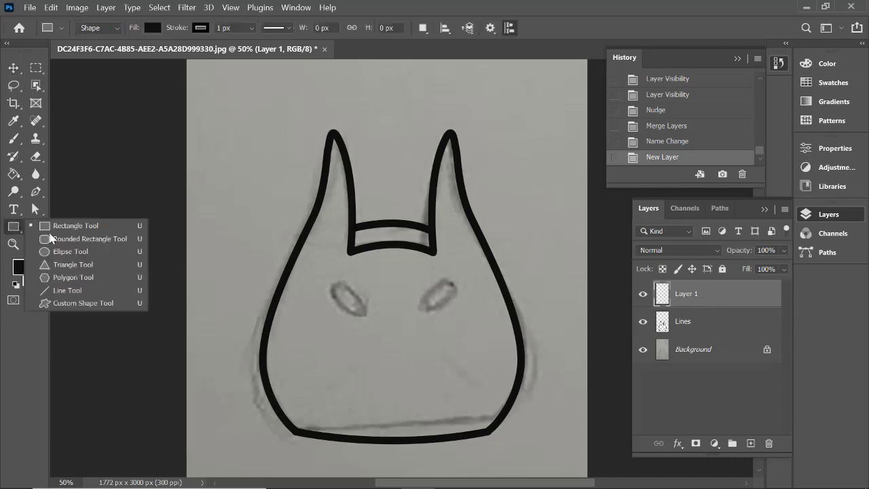
left_click(354, 296)
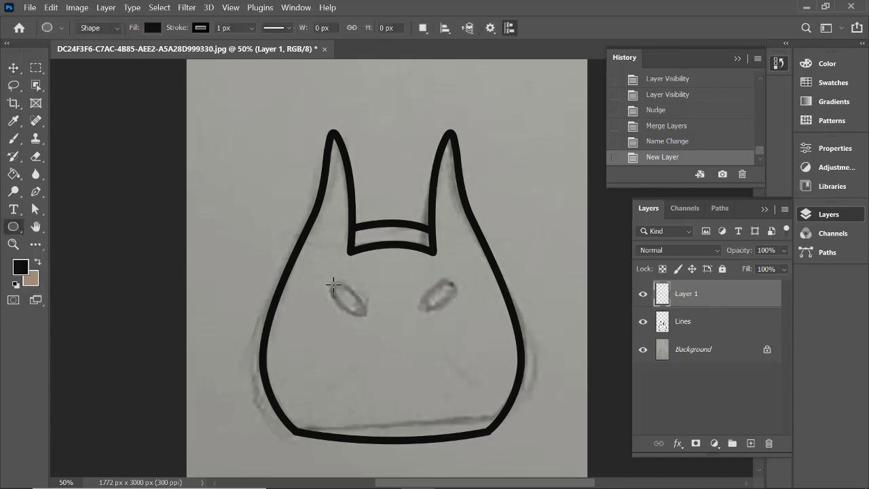
left_click_drag(333, 284, 368, 324)
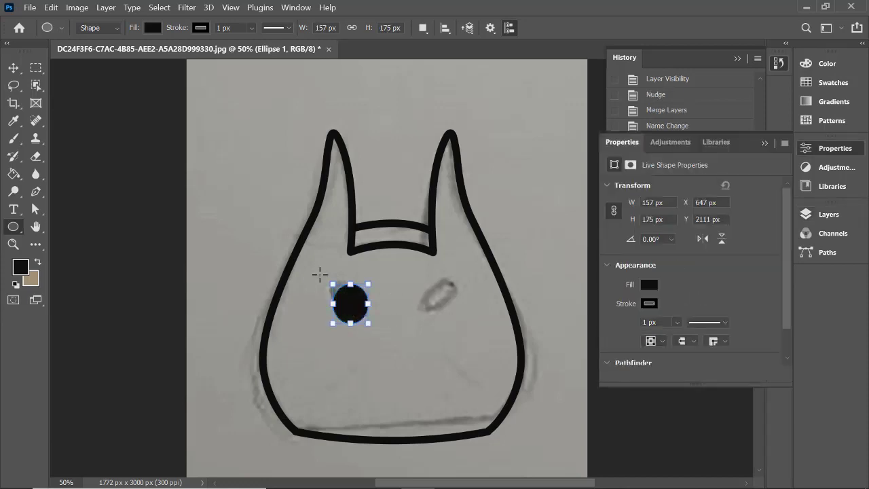
Remove the ellipse's fill and set its black stroke width to 23.79 px
left_click(649, 287)
left_click(622, 283)
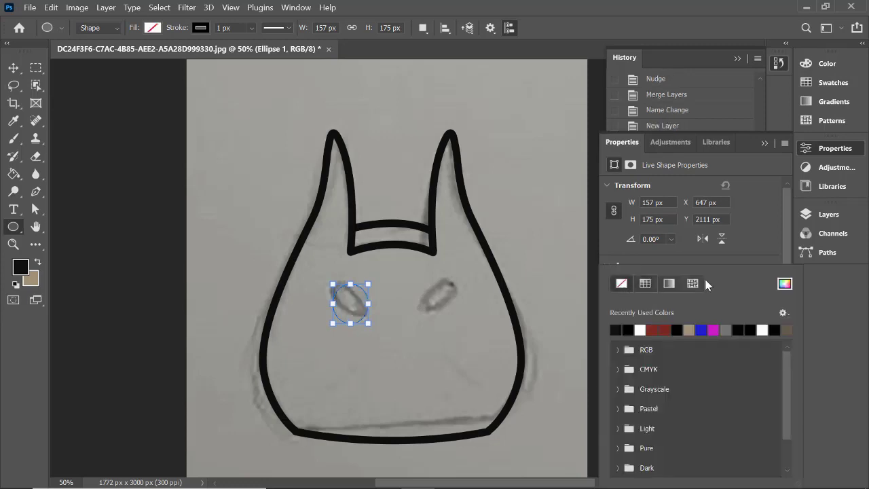
left_click(776, 224)
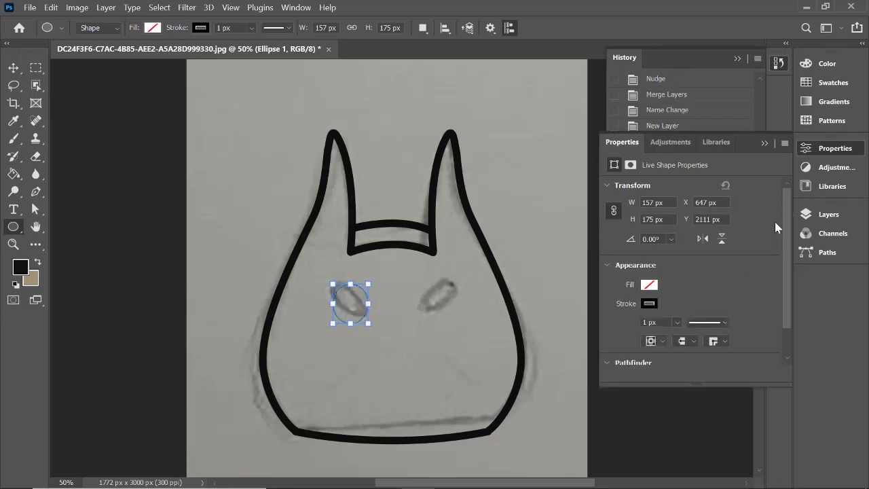
left_click(678, 322)
left_click(694, 336)
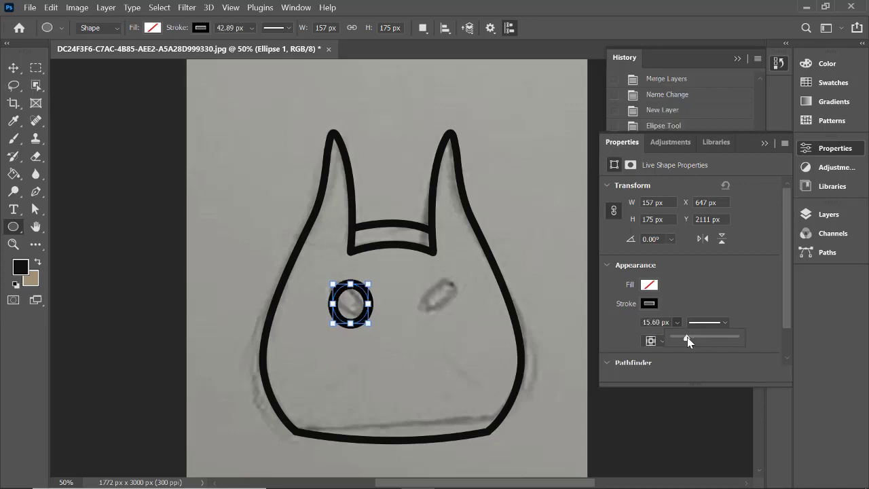
left_click_drag(688, 337, 690, 341)
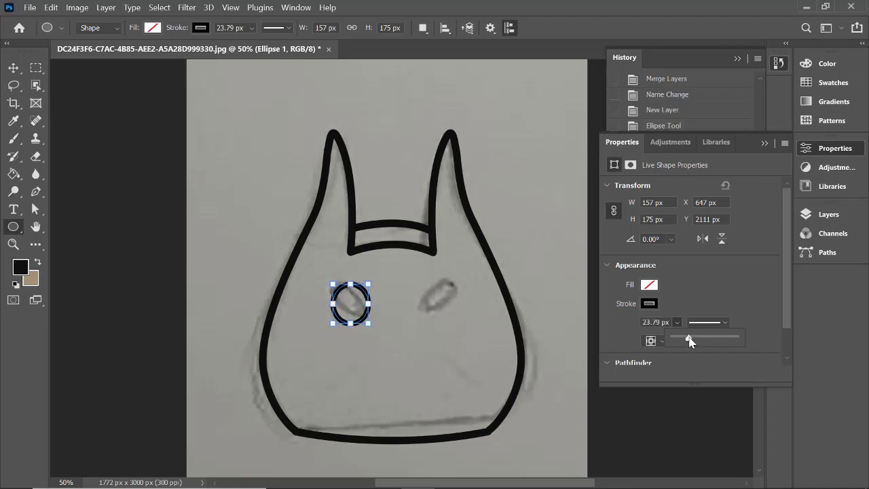
left_click(819, 149)
left_click(13, 139)
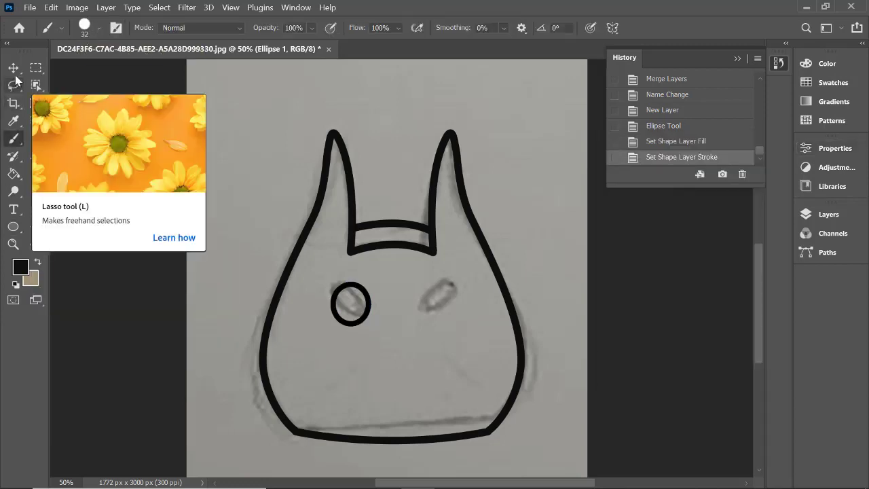
left_click(14, 68)
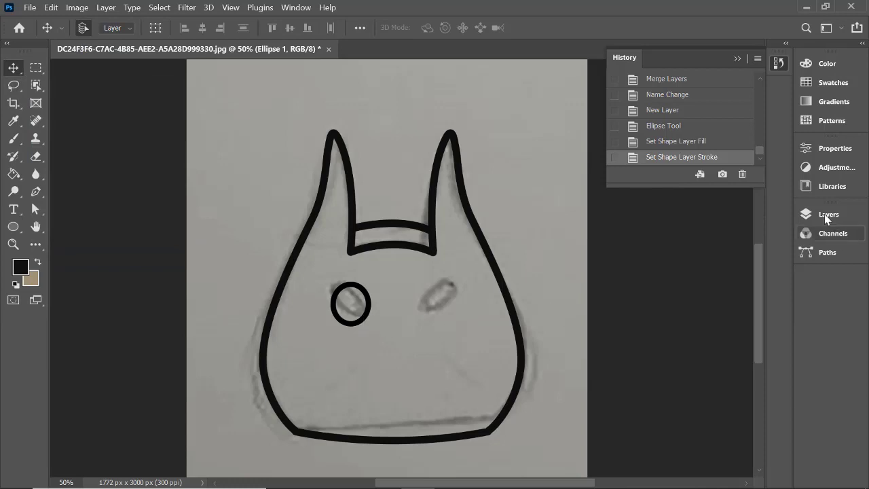
left_click(828, 216)
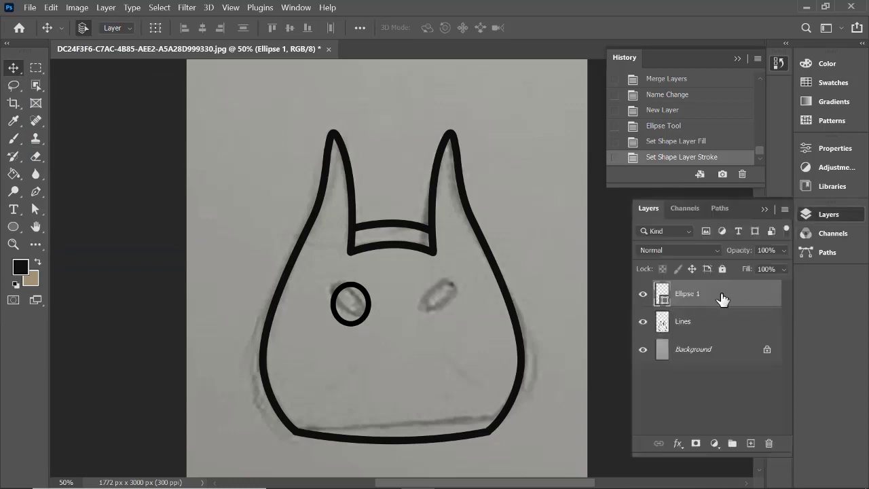
double_click(662, 297)
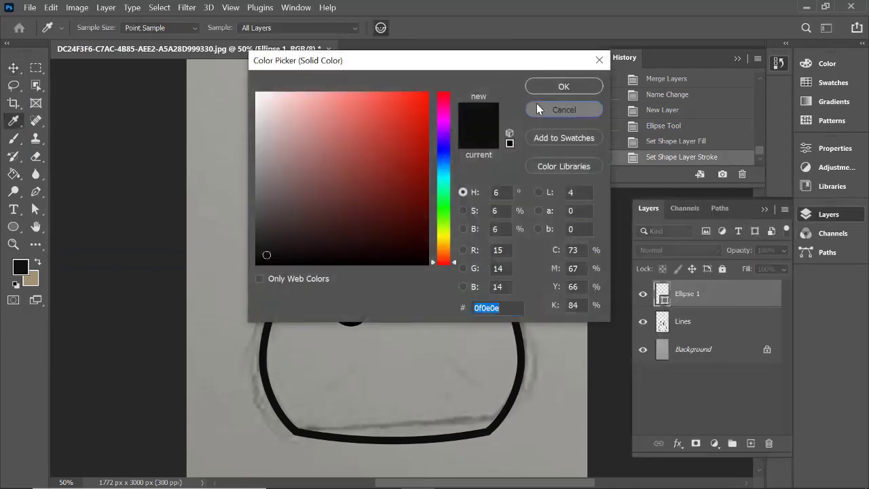
left_click(564, 111)
Set the left-eye ellipse's stroke width to 32 px
left_click(818, 151)
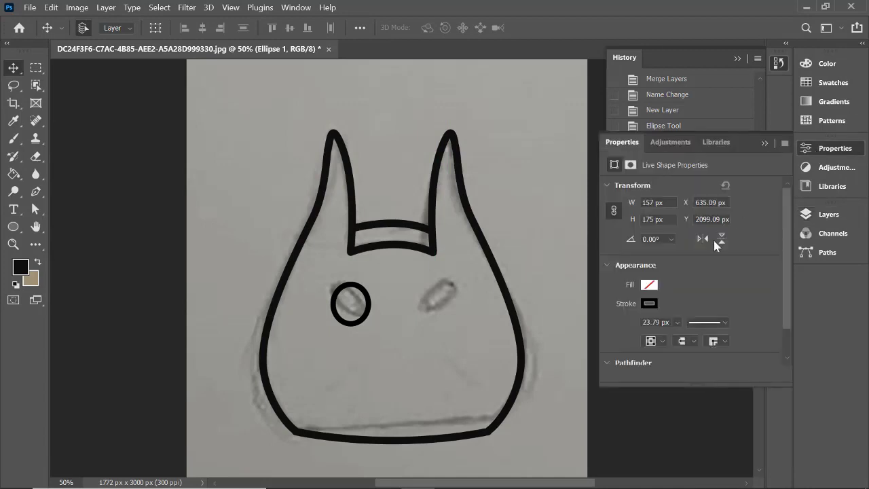
left_click(649, 323)
key("Return")
left_click(462, 203)
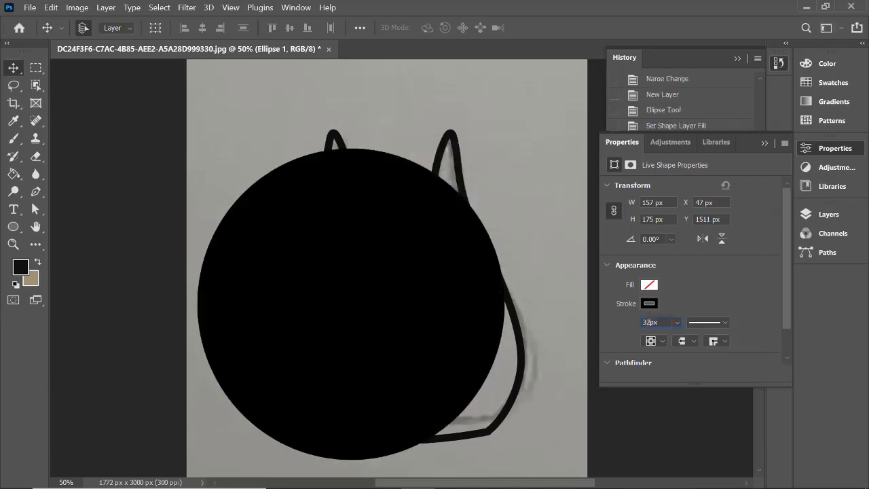
key("Return")
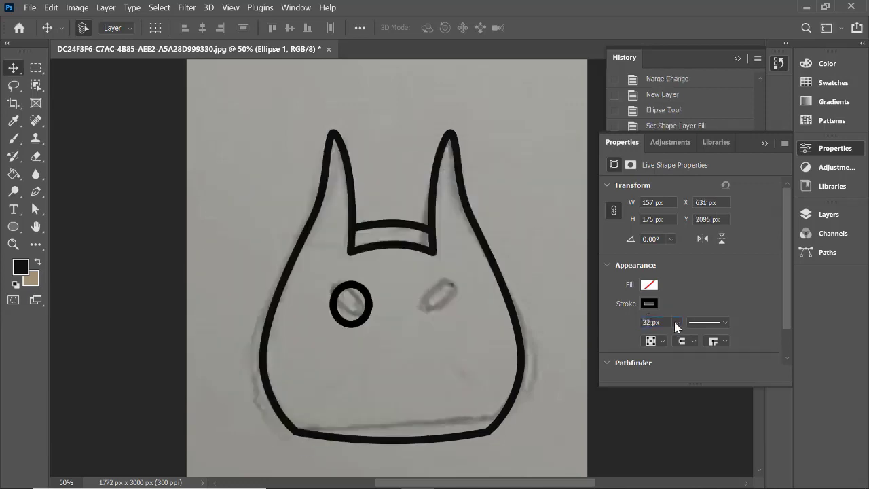
Select the left-eye ellipse's path and move its leftmost anchor point up toward the sketched eye's upper corner, converting it to a regular path
left_click(35, 208)
left_click(369, 299)
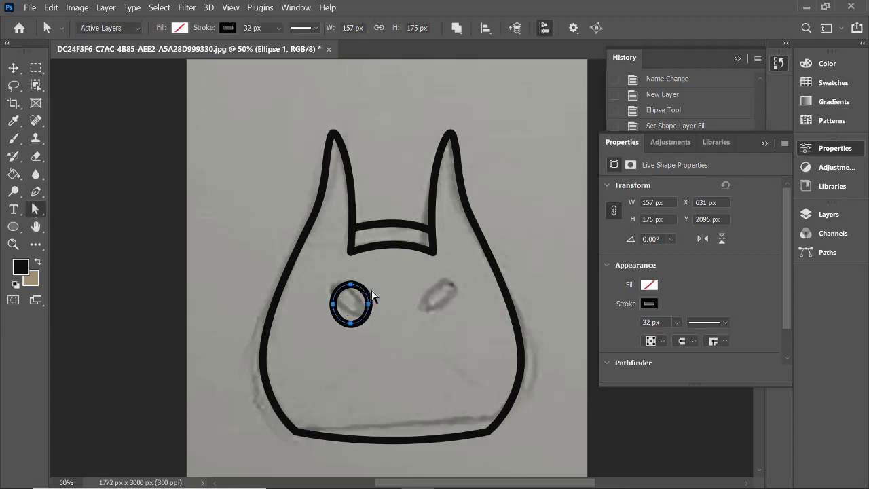
left_click(333, 304)
left_click_drag(333, 304, 332, 293)
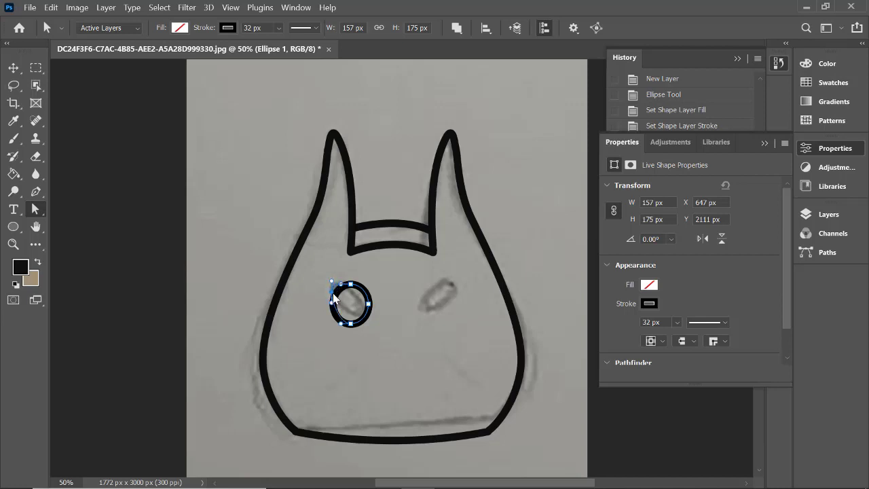
left_click(441, 206)
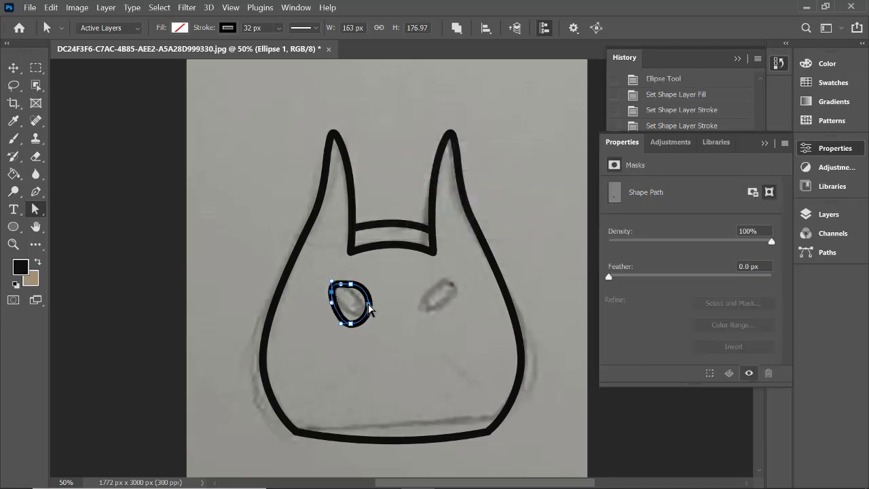
Move the remaining anchor points and handles to shape the left eye into a slanted oval about 154 by 159 px over the sketch
left_click_drag(370, 309, 345, 283)
left_click(346, 313)
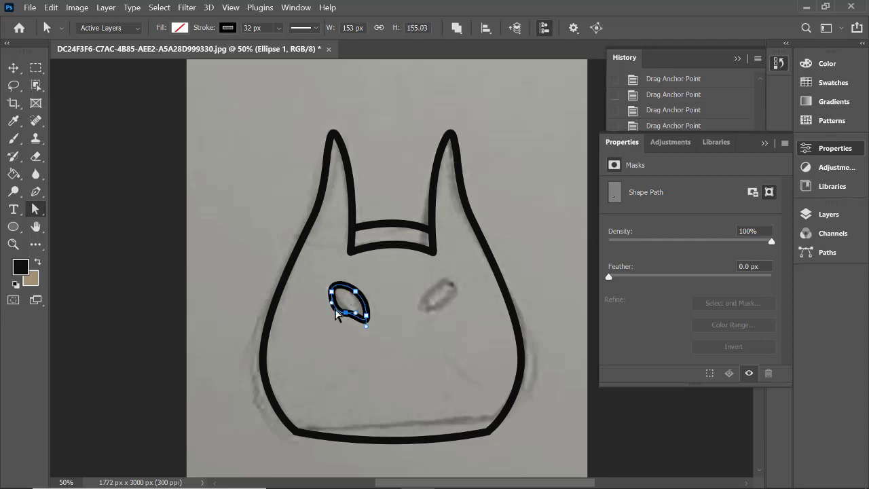
left_click_drag(339, 313, 355, 323)
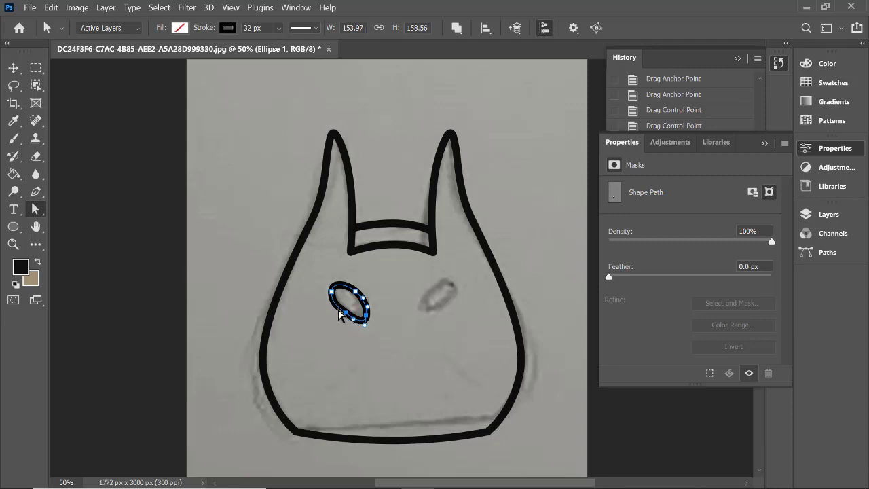
left_click_drag(332, 292, 339, 311)
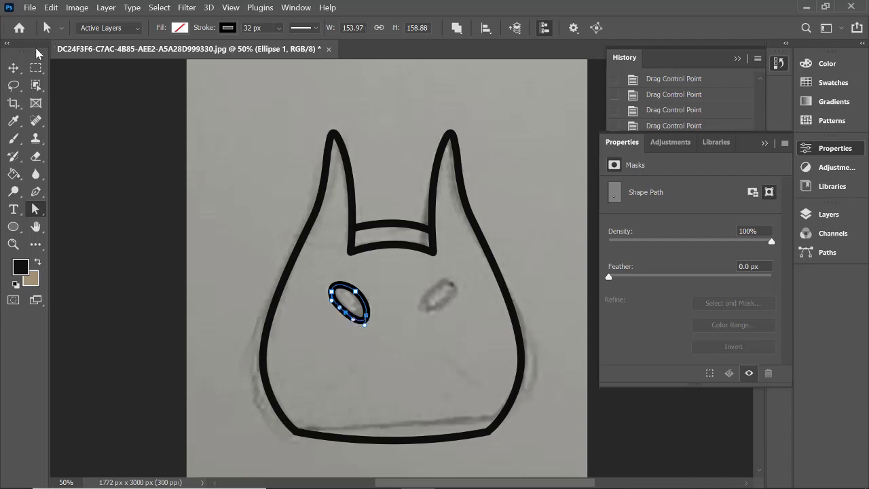
left_click(14, 67)
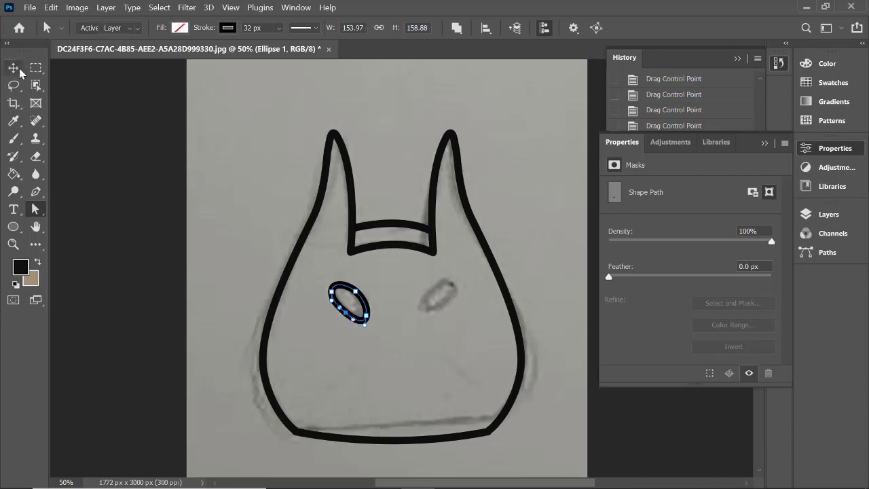
Compare the slanted oval with the sketched left eye by repeatedly hiding and showing the Ellipse 1 layer
left_click(814, 213)
left_click(694, 349)
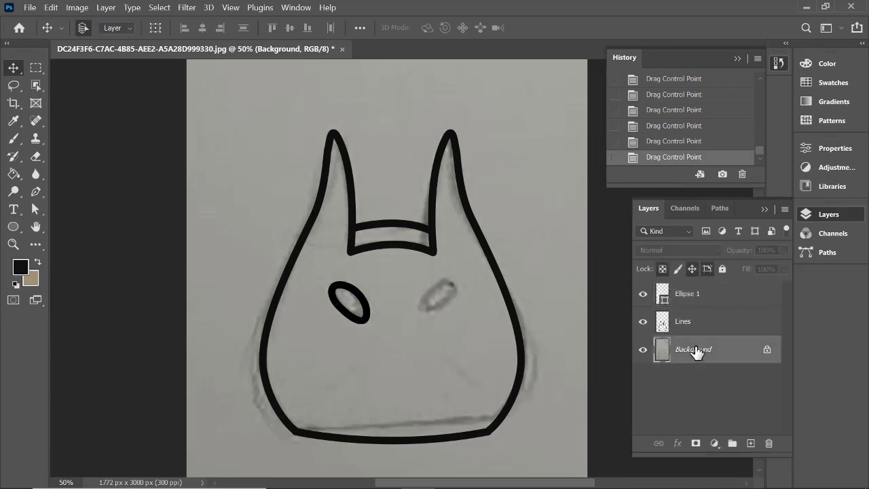
left_click(642, 294)
left_click(642, 295)
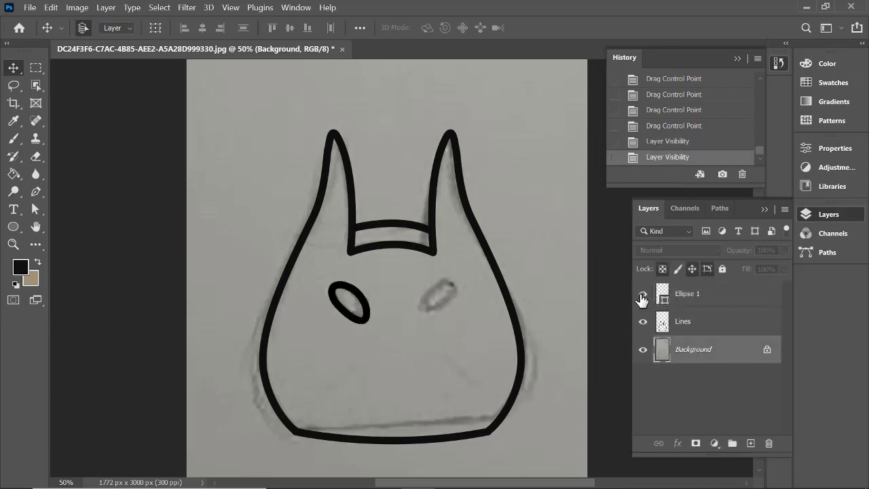
left_click(642, 295)
left_click(643, 295)
left_click(642, 295)
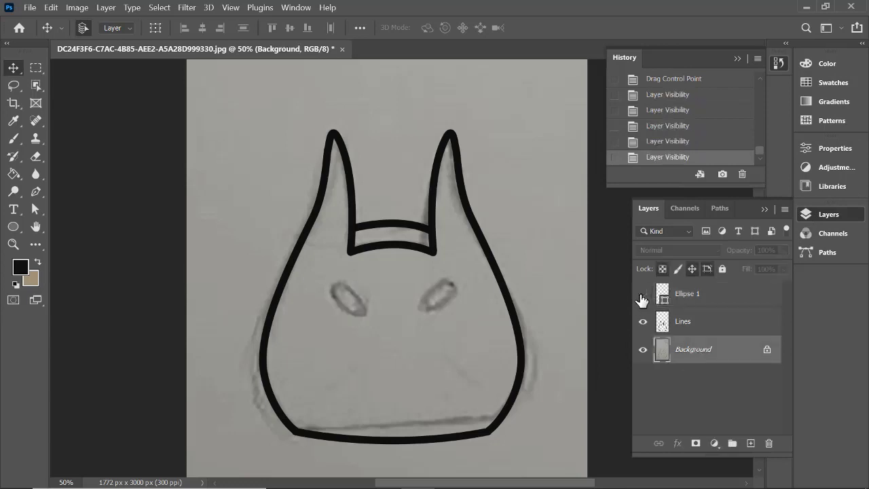
left_click(643, 296)
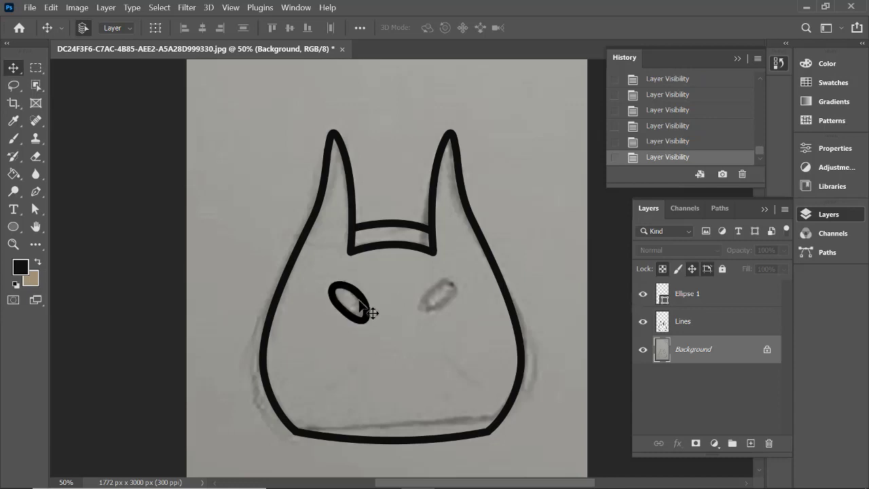
Adjust the left eye's anchor points and handles to form a more pointed slanted outline about 159 by 146 px
left_click(365, 303)
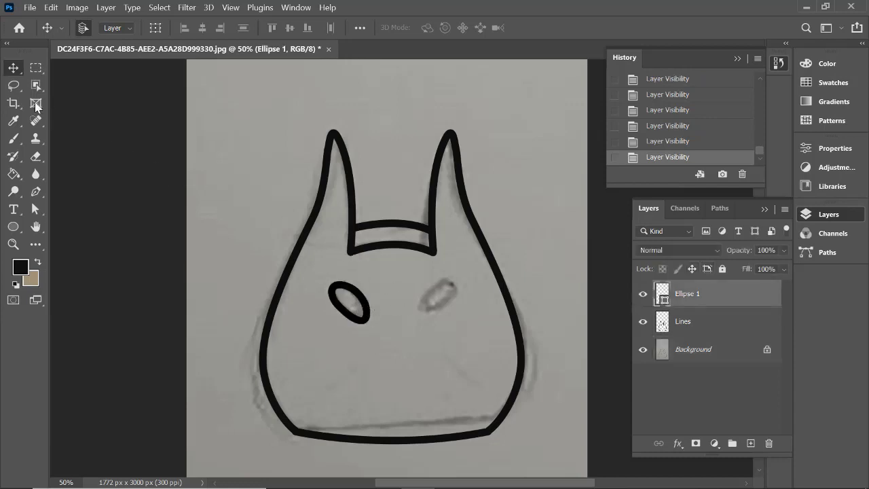
left_click(35, 209)
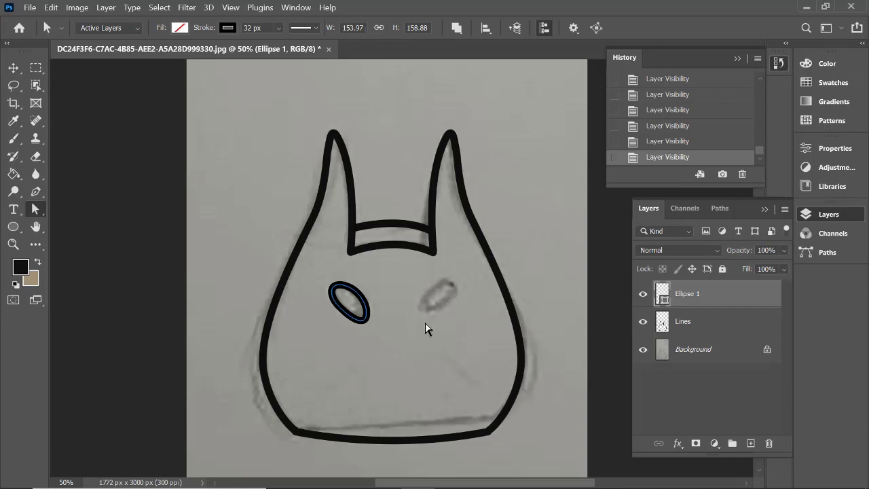
left_click(364, 319)
left_click_drag(365, 317, 371, 309)
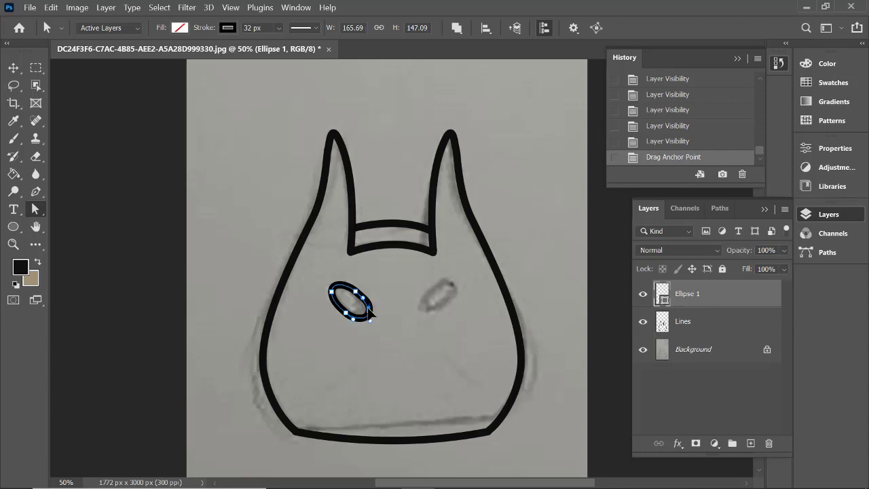
left_click_drag(370, 311, 335, 309)
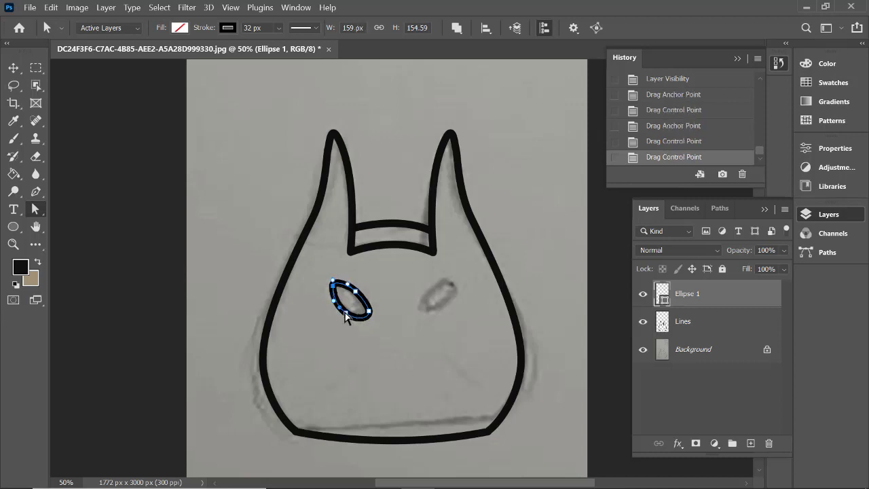
left_click(345, 314)
left_click_drag(344, 313, 352, 322)
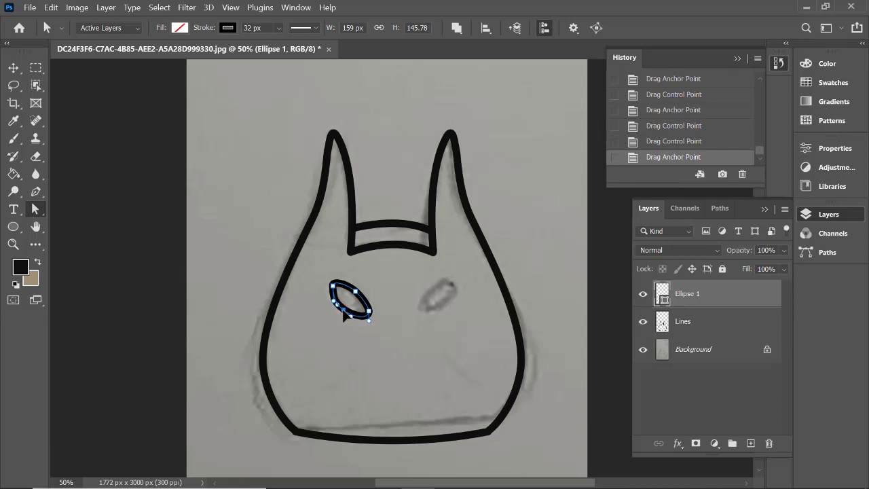
left_click_drag(343, 314, 352, 320)
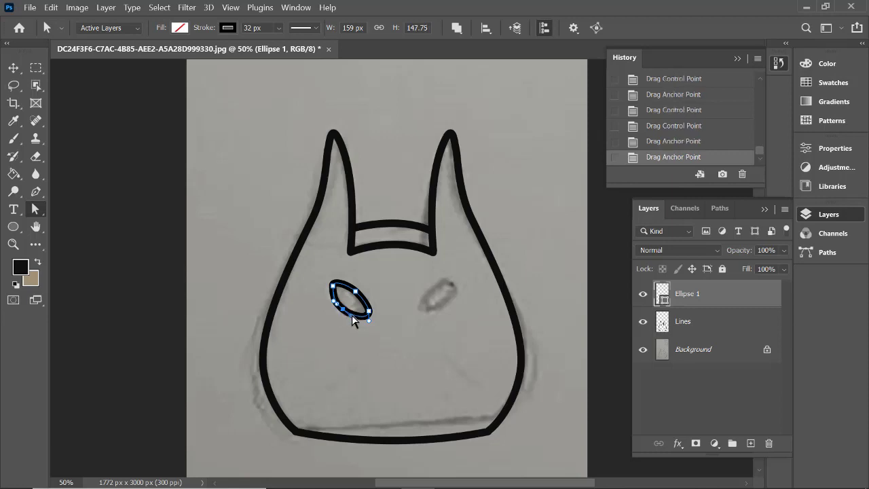
mouse_move(352, 319)
left_mouse_down()
mouse_move(331, 305)
mouse_move(342, 310)
left_mouse_up()
left_click(15, 68)
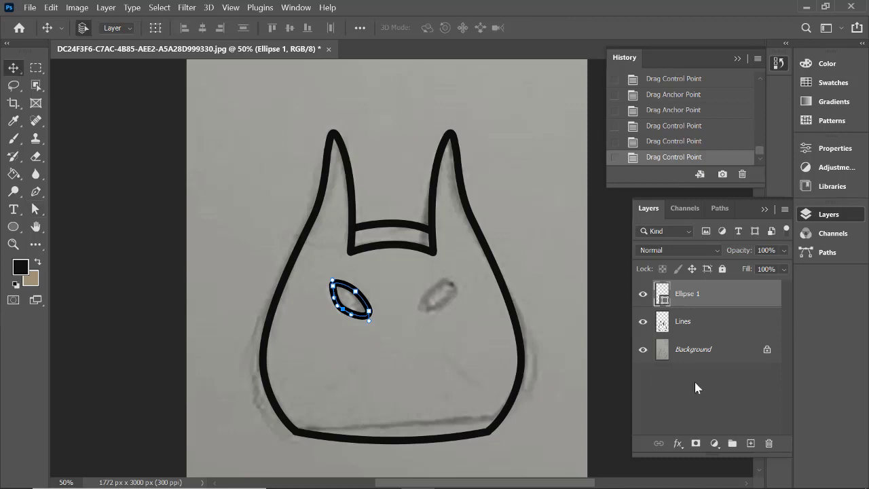
Check the pointed eye outline against the sketch by toggling the visibility of Ellipse 1
left_click(692, 359)
left_click(643, 294)
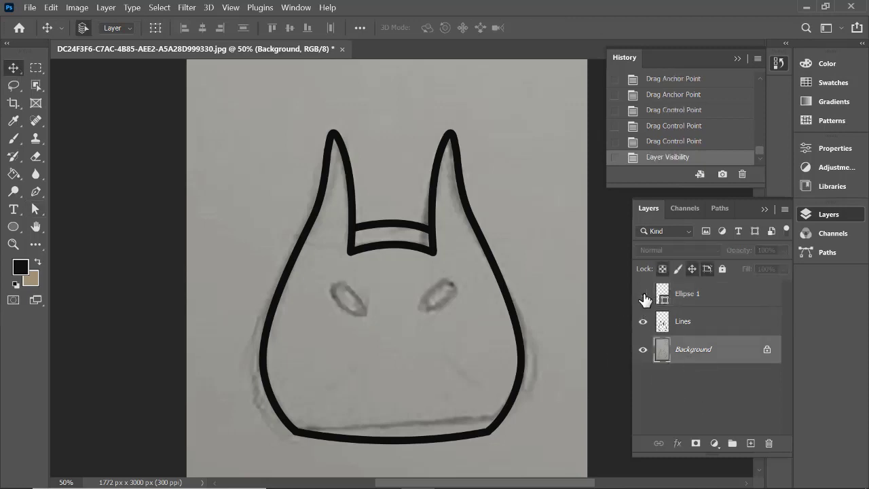
left_click(644, 294)
left_click(643, 294)
left_click(644, 294)
left_click(643, 294)
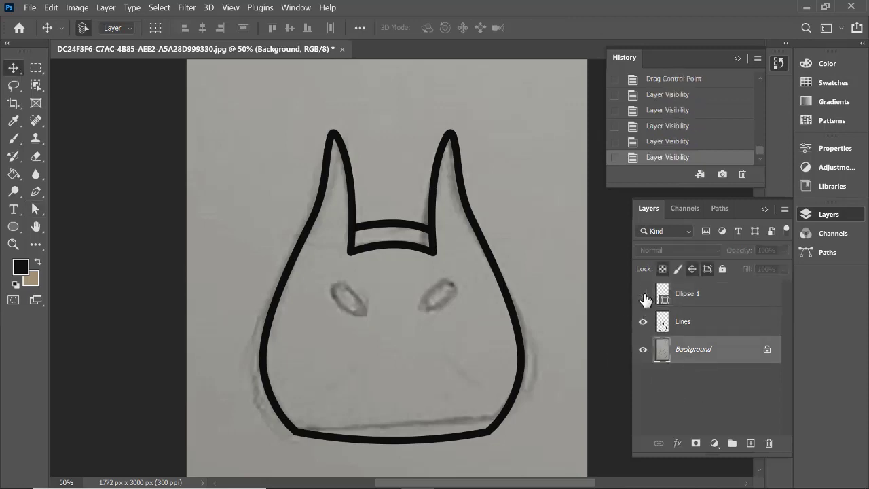
left_click(643, 294)
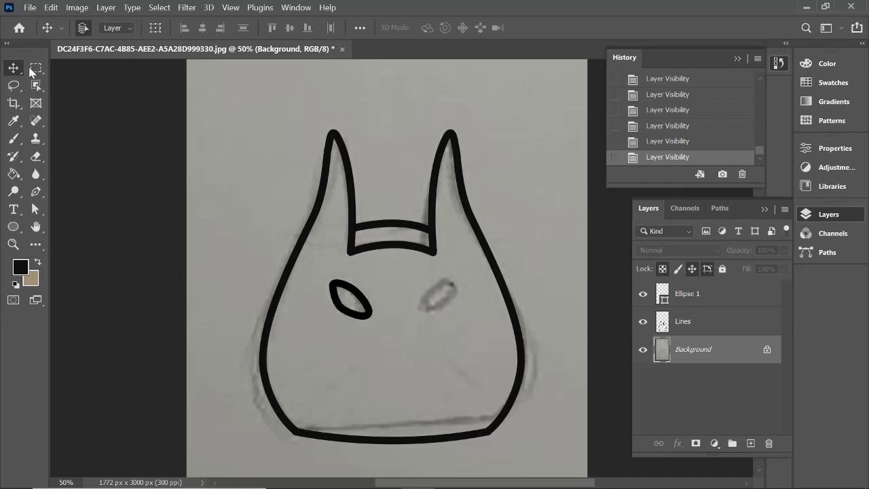
Adjust the curve handles along the left eye's lower-left edge, making the outline about 159 by 149 px
key("a")
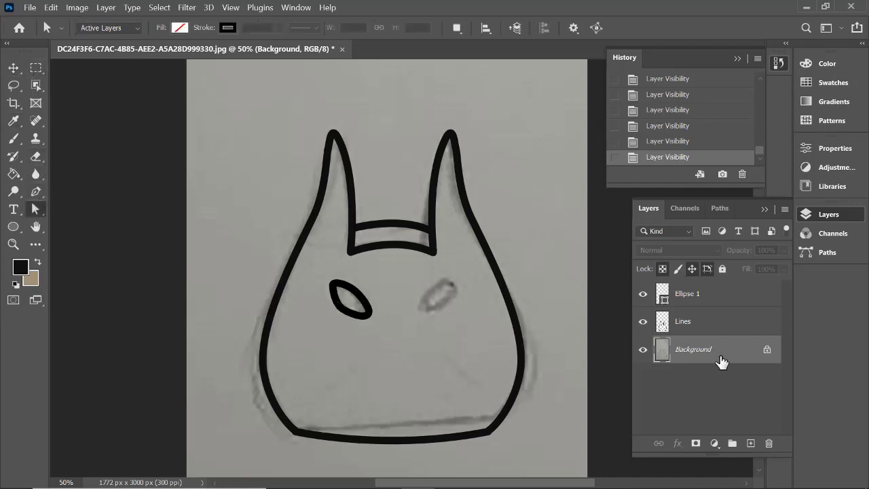
left_click(683, 302)
left_click(342, 317)
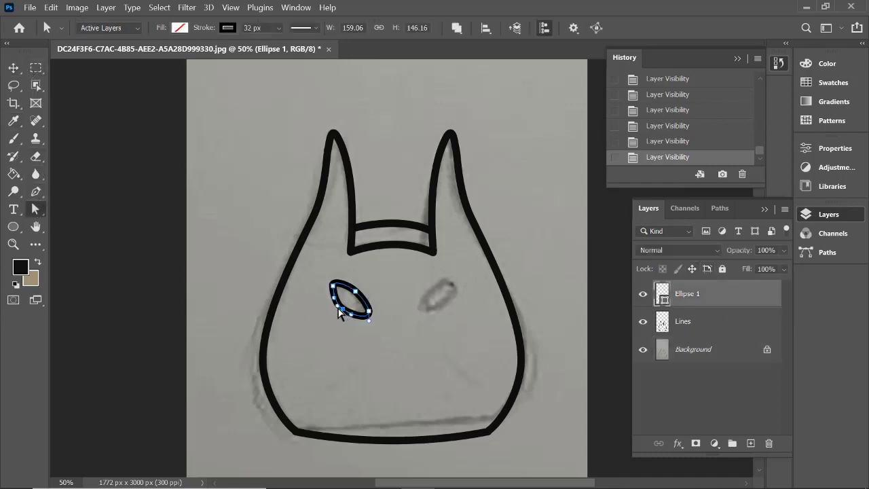
left_click_drag(335, 295, 355, 322)
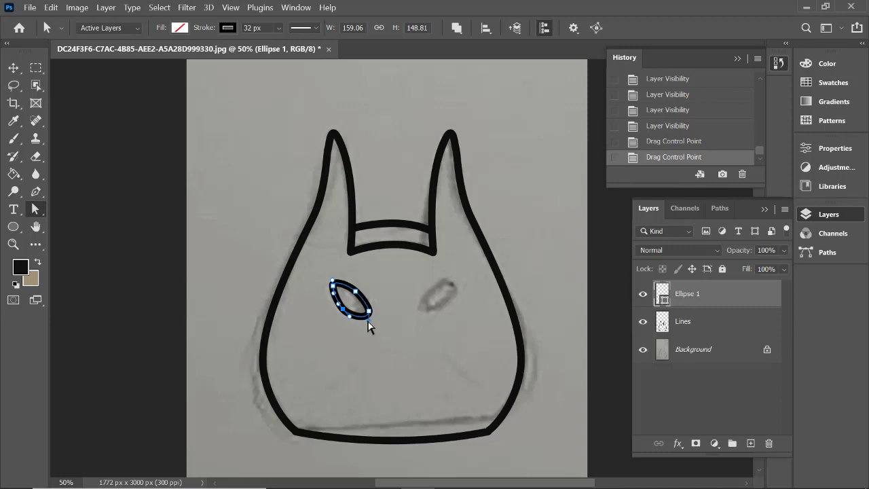
left_click(13, 68)
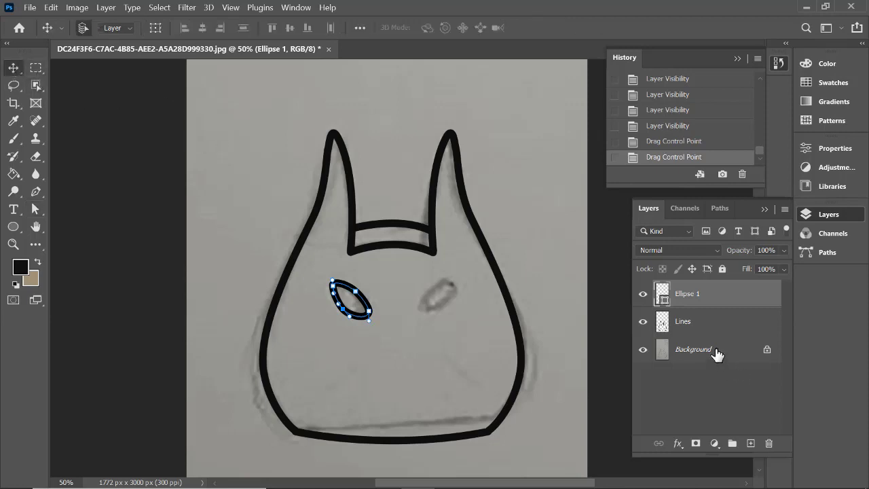
Check the adjusted lower edge of the left eye against the sketch by hiding and showing Ellipse 1
left_click(718, 351)
left_click(643, 294)
left_click(644, 295)
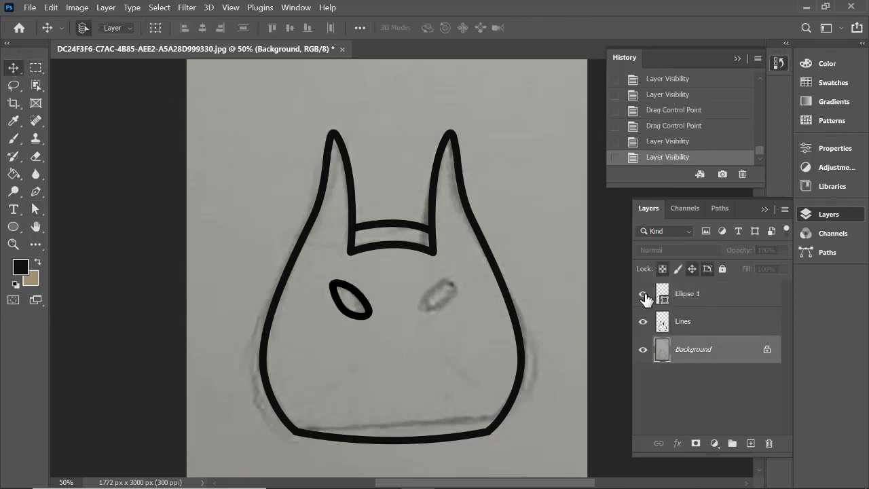
left_click(644, 295)
left_click(643, 294)
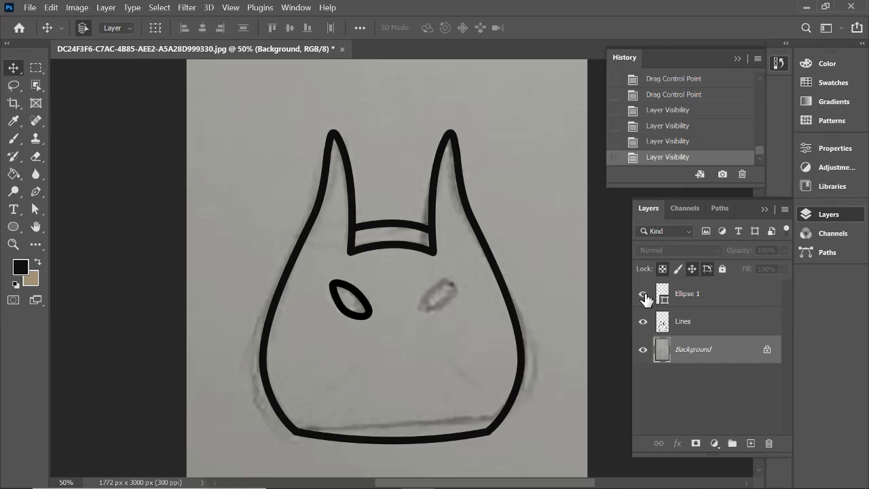
Reshape the left eye's lower-left edge by adjusting Ellipse 1's anchor points and curve handles, making the outline about 159 by 142 px
left_click(696, 299)
left_click(35, 207)
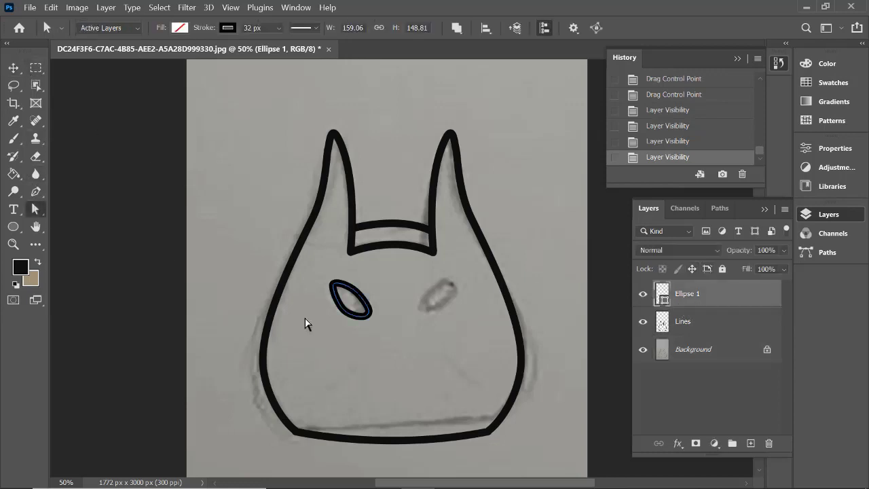
left_click_drag(352, 314, 347, 315)
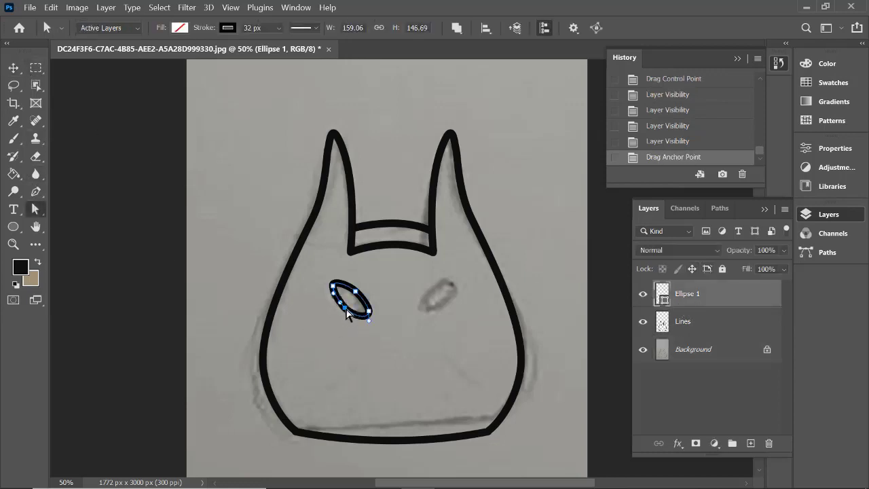
key("ctrl+z")
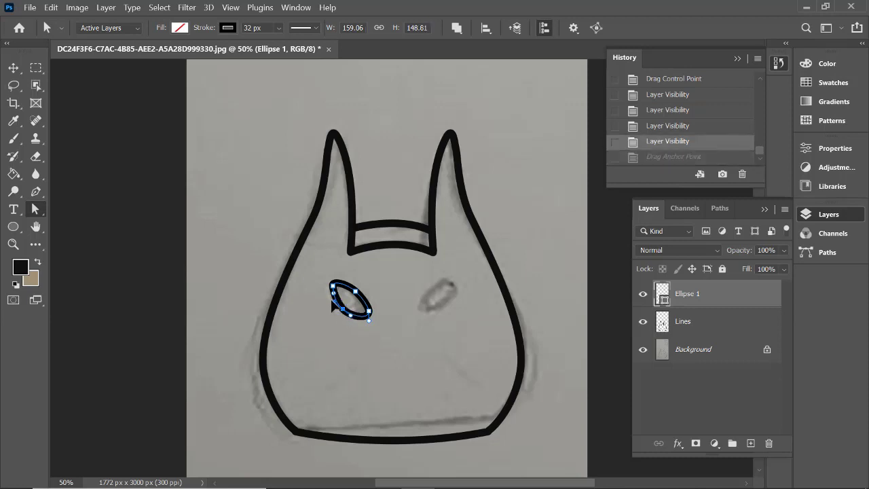
left_click_drag(333, 305, 351, 320)
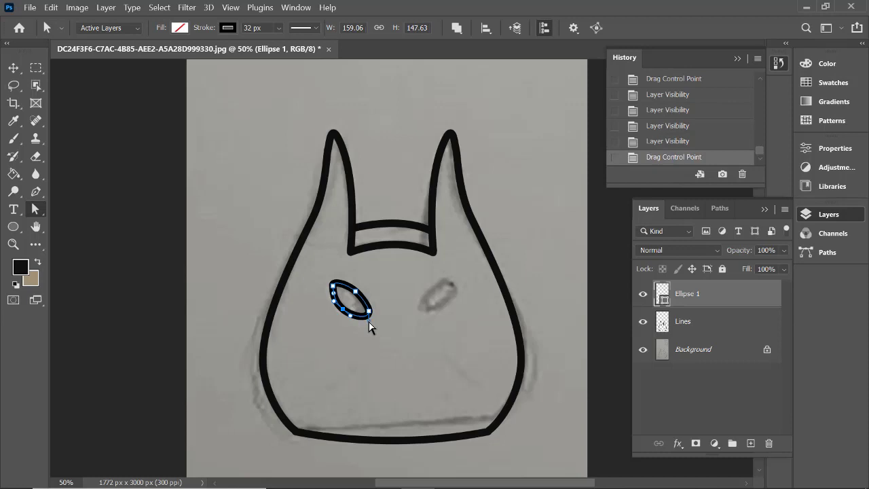
left_click_drag(368, 316, 352, 320)
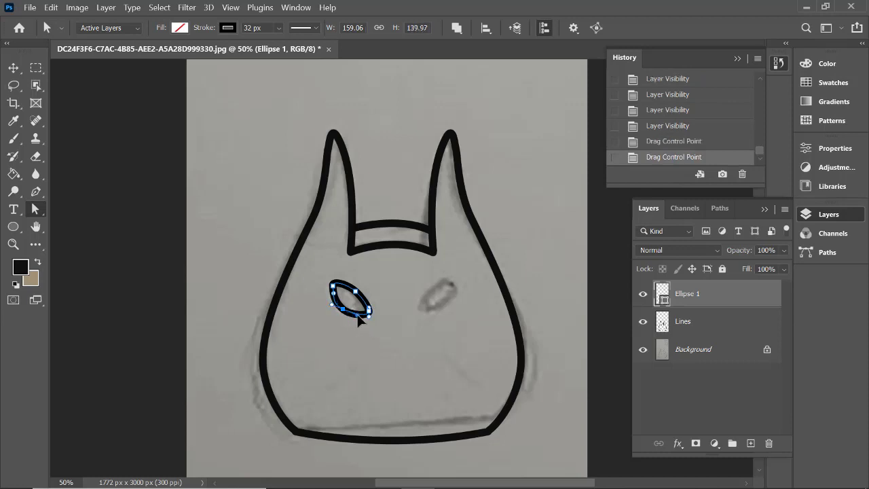
left_click_drag(357, 315, 347, 311)
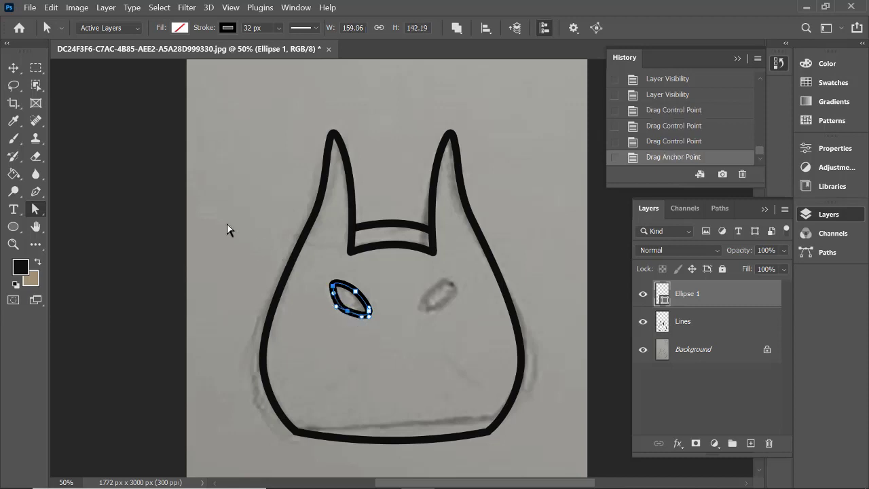
Compare the reshaped left eye with the sketch by hiding and showing Ellipse 1 several times
left_click(13, 67)
left_click(686, 355)
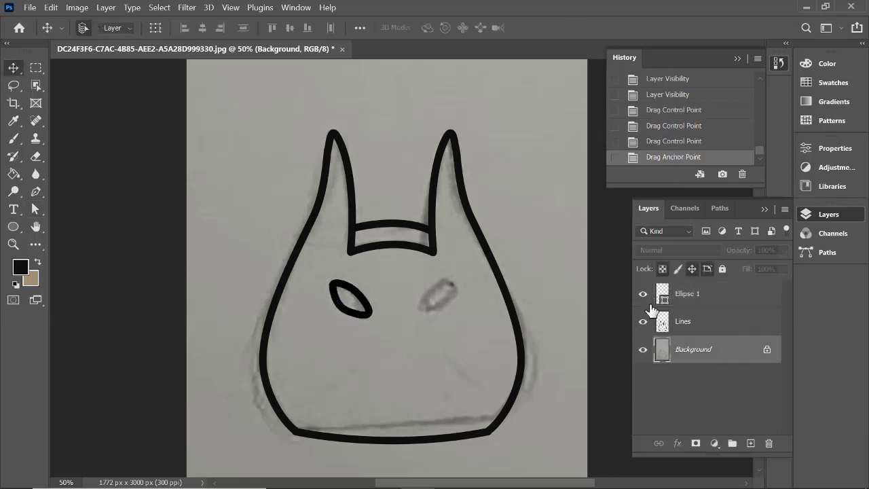
left_click(643, 297)
left_click(643, 297)
left_click(644, 296)
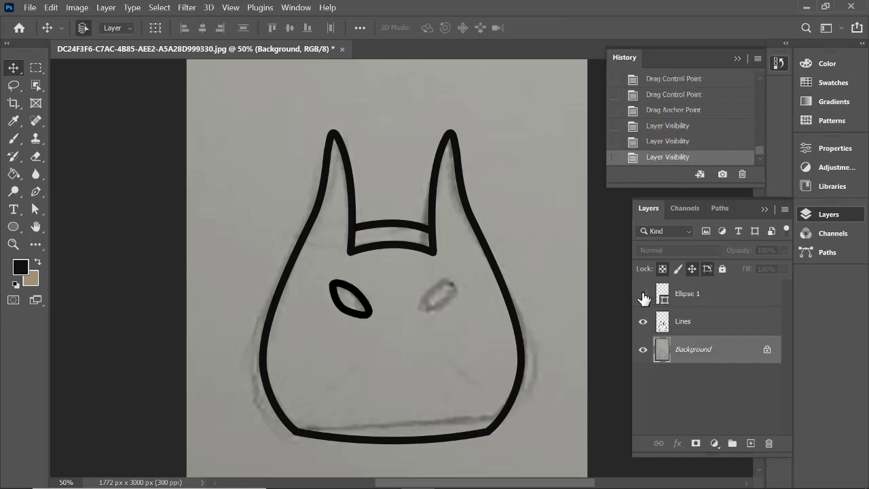
left_click(643, 297)
left_click(643, 297)
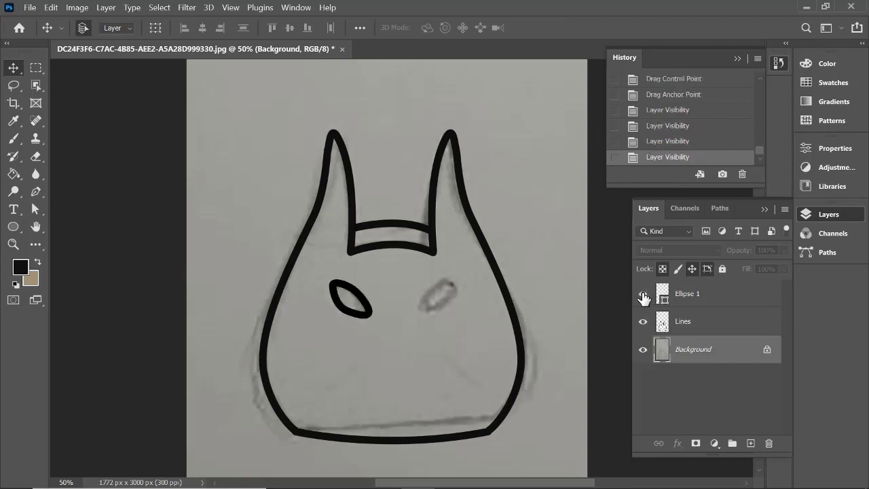
Duplicate the Ellipse 1 layer as Ellipse 1 copy and nudge the copied eye a short distance to the right
left_click(716, 299)
right_click(717, 298)
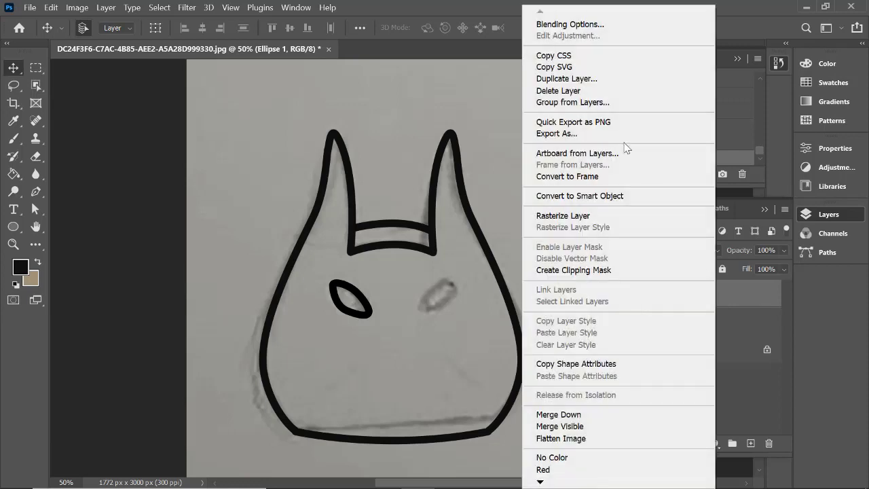
left_click(588, 78)
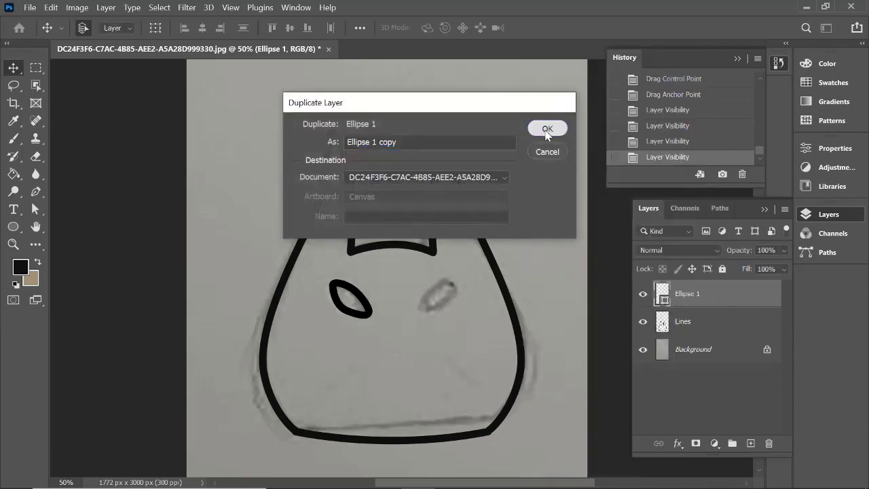
left_click(547, 131)
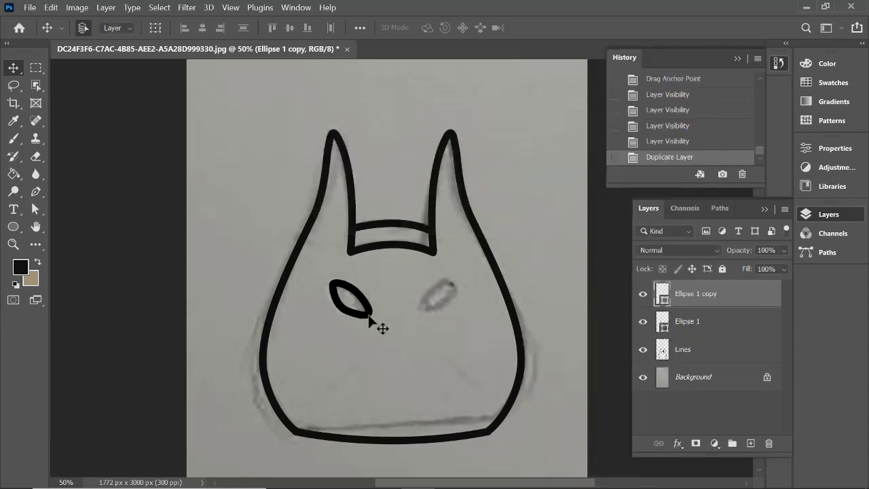
key("Right")
key("Right")
key("Right")
key("shift+Right")
key("shift+Right")
key("shift+Right")
key("shift+Right")
key("shift+Right")
key("shift+Right")
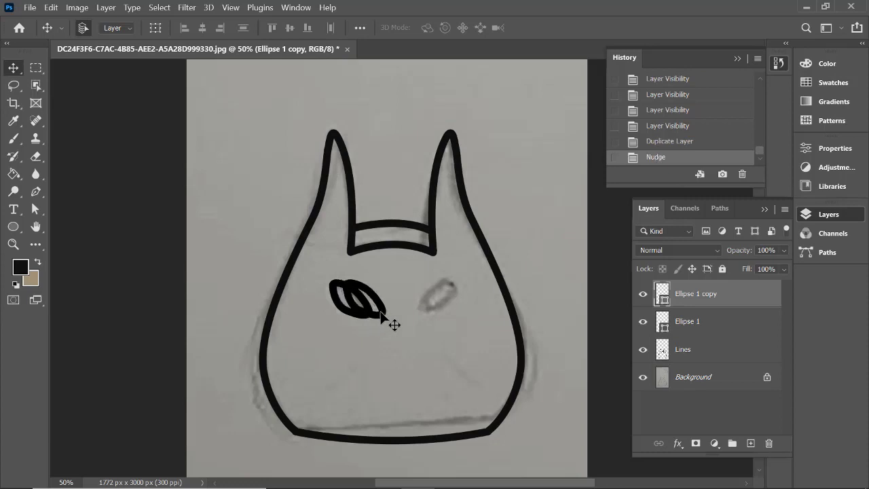
Flip the copied eye horizontally and nudge it right until it covers the sketched right eye
left_click(51, 8)
mouse_move(134, 316)
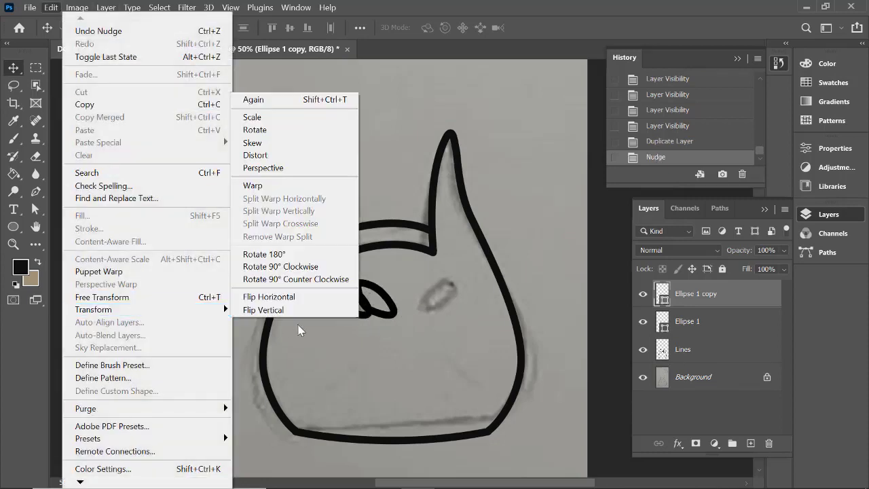
left_click(319, 297)
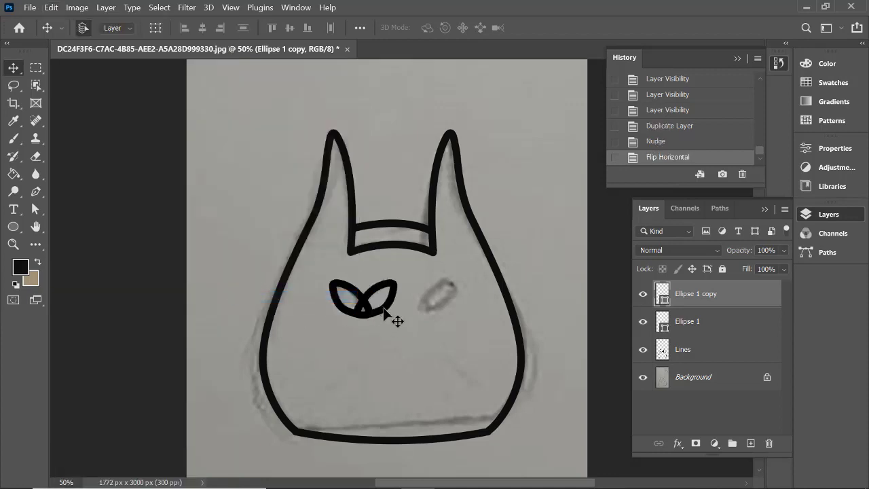
key("shift+Right")
key("shift+Right")
key("shift+Right")
key("shift+Right")
key("shift+Right")
key("shift+Right")
key("shift+Right")
key("shift+Right")
key("shift+Right")
key("shift+Right")
key("shift+Right")
key("shift+Right")
key("shift+Right")
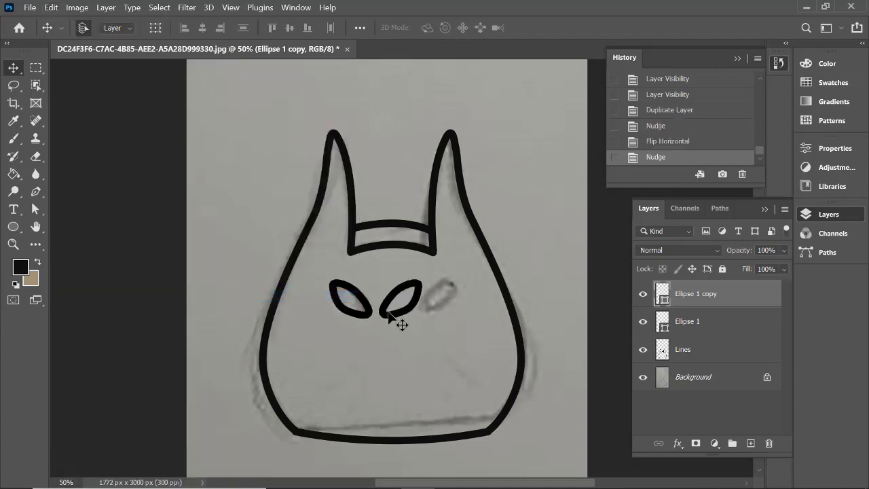
key("shift+Right")
key("shift+Right")
key("shift+Right")
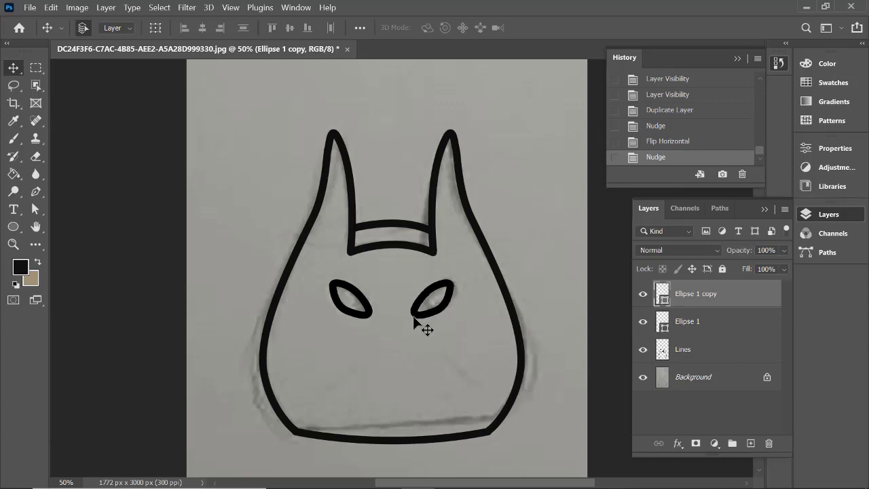
key("shift+Right")
Free-transform both eye layers together, shifting them 2 px to the right, and deselect them
left_click(724, 324, "shift")
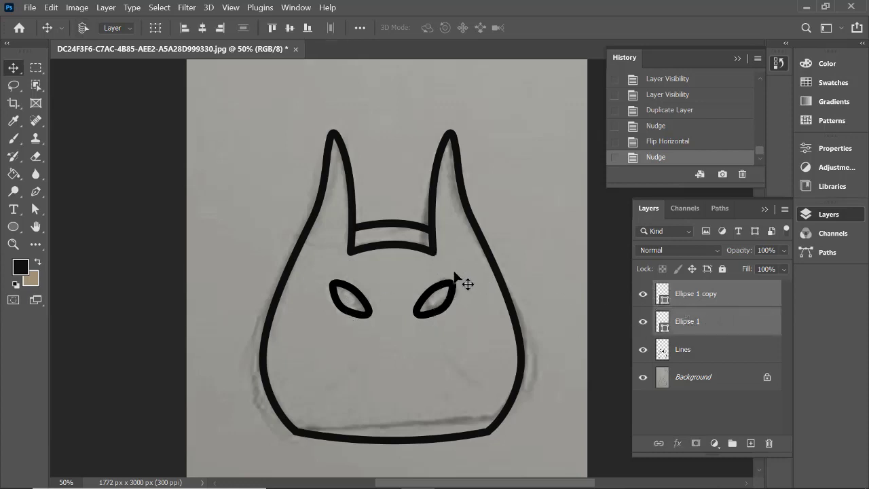
key("ctrl+t")
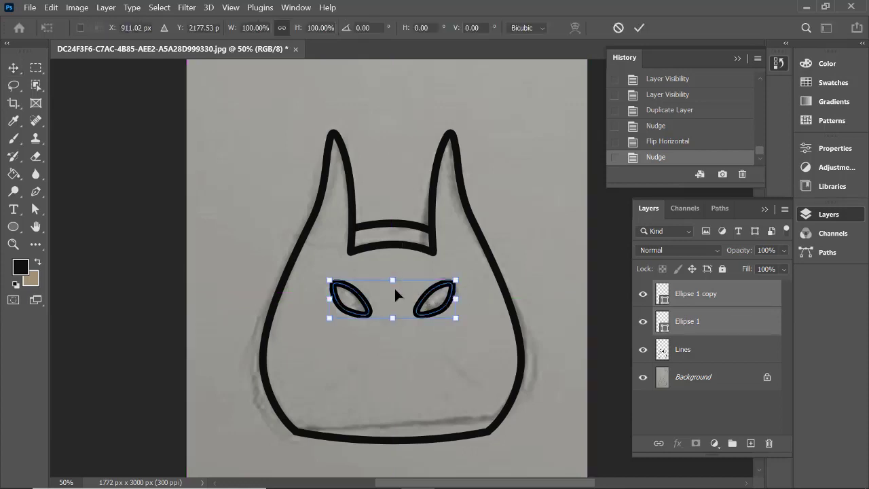
key("Right")
key("Right")
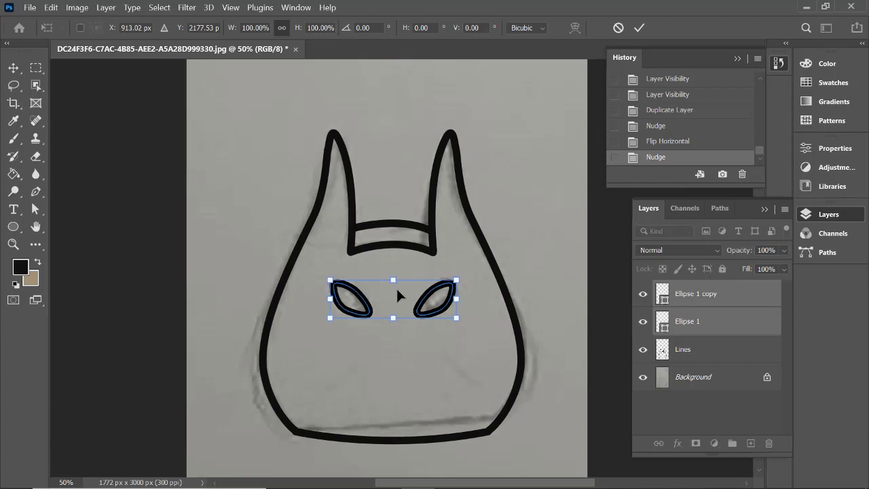
key("Return")
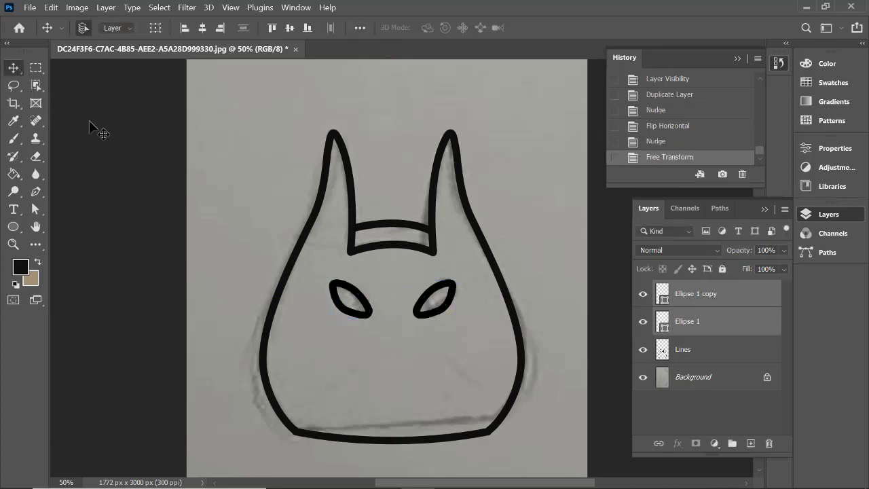
left_click(89, 121)
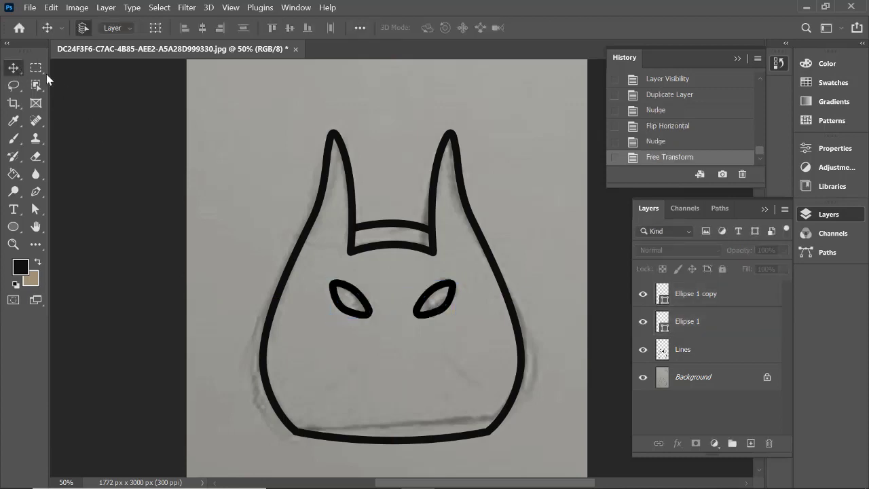
Add a new empty layer between the Background and Lines layers
scroll(130, 148, "right", 1)
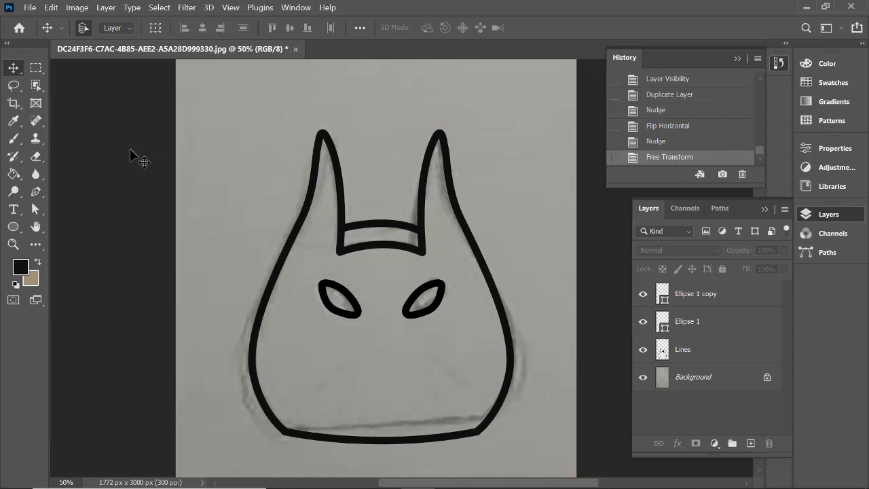
scroll(130, 149, "left", 2)
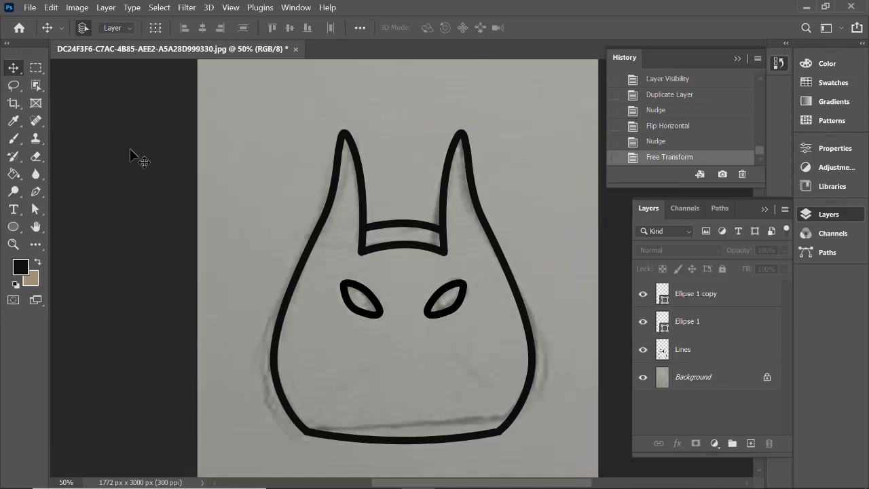
left_click(730, 383)
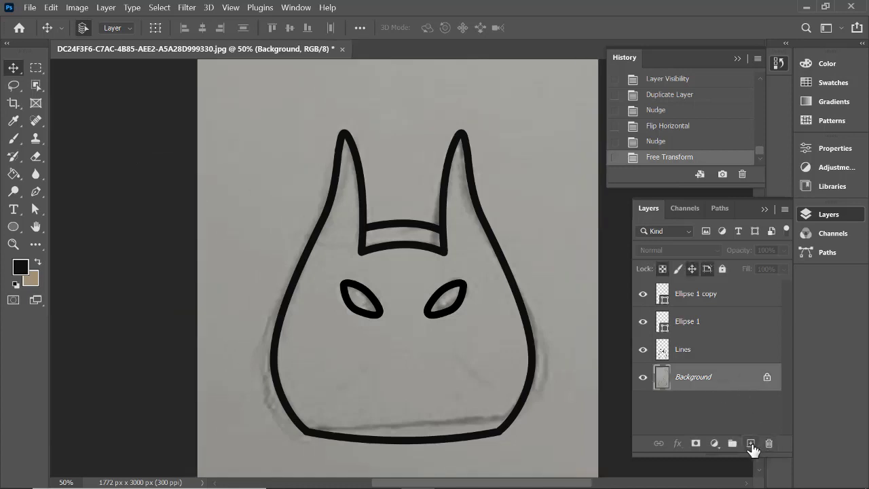
left_click(751, 444)
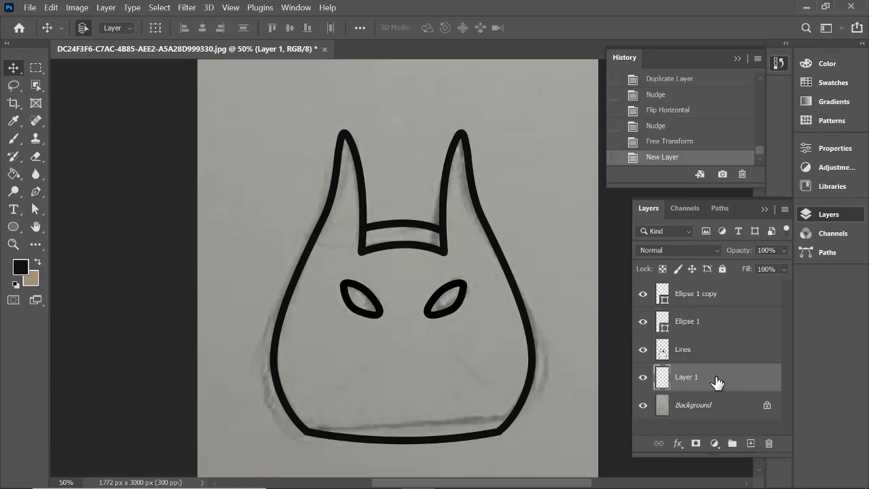
Change the foreground color to a muted dark purple
left_click(20, 267)
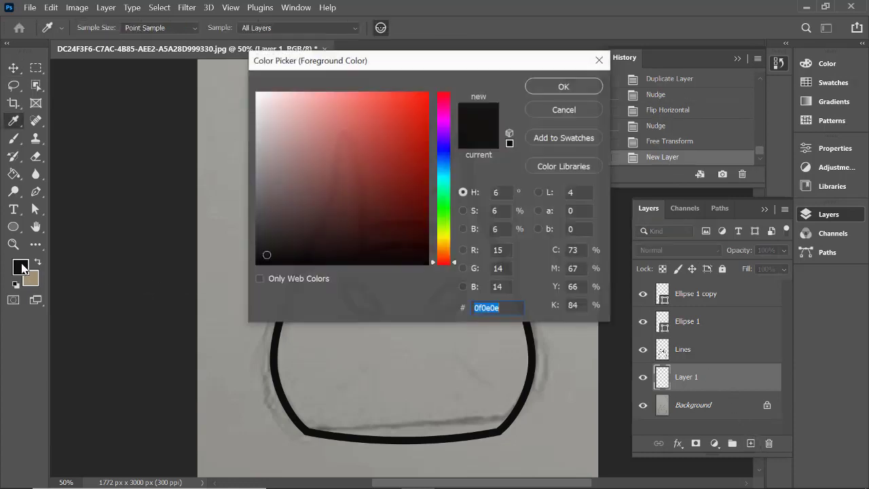
left_click(444, 127)
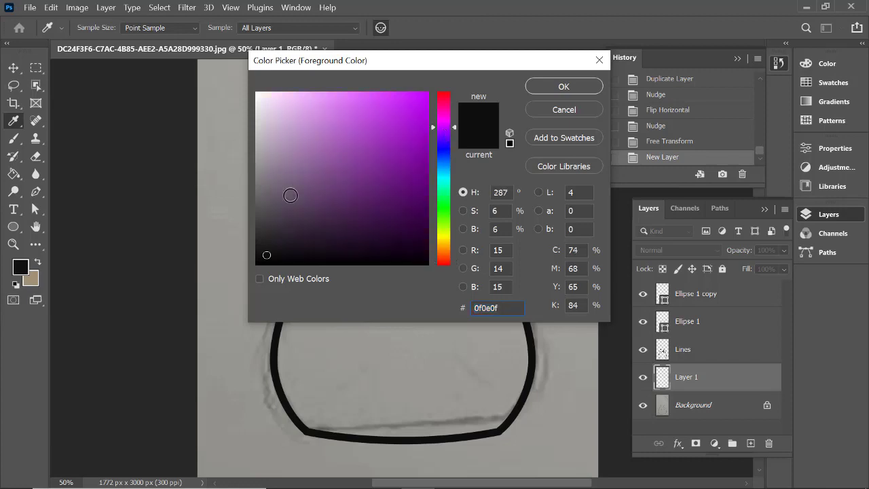
left_click_drag(291, 196, 296, 187)
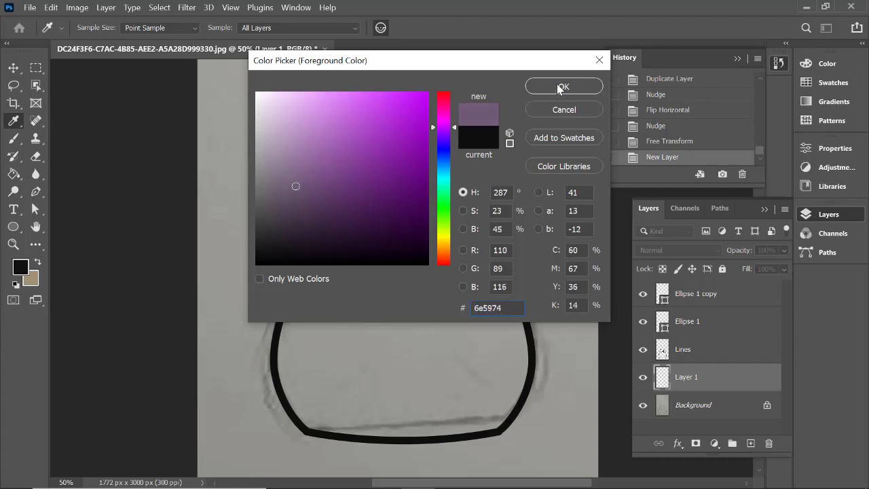
left_click(297, 186)
left_click_drag(318, 191, 303, 196)
left_click(564, 86)
key("v")
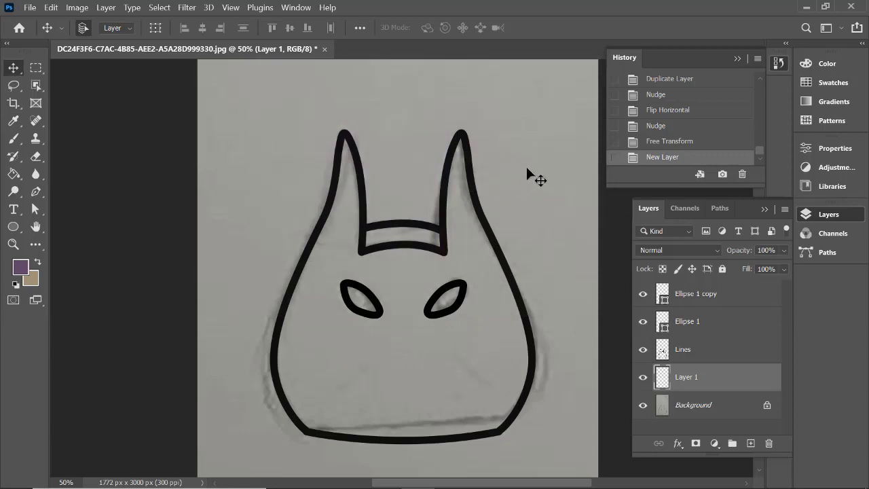
Paint the whole head and both horns purple on Layer 1 with a 190 px Hard Round brush
left_click(14, 139)
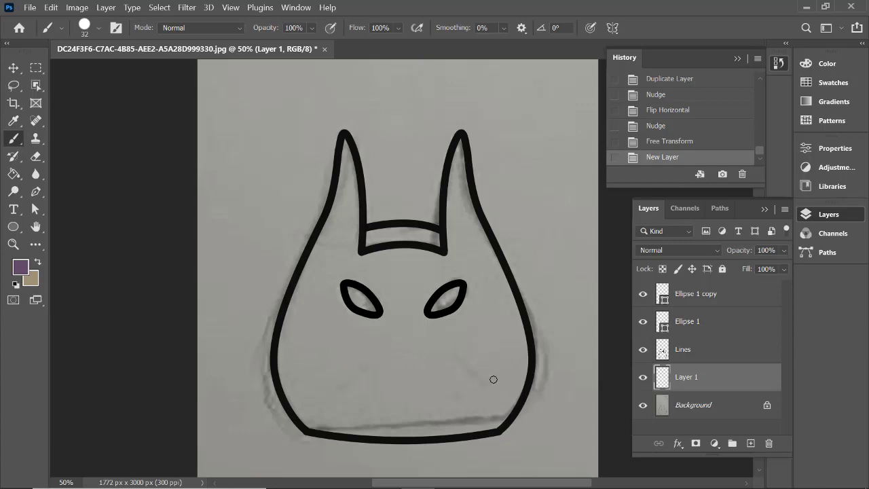
left_click(98, 27)
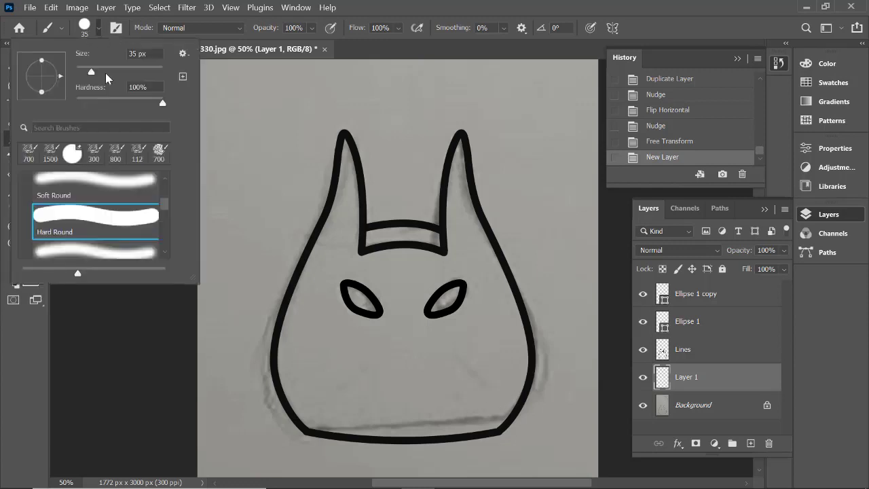
left_click_drag(98, 72, 139, 72)
mouse_move(330, 145)
left_mouse_down()
mouse_move(342, 230)
mouse_move(302, 303)
mouse_move(286, 372)
mouse_move(299, 408)
mouse_move(322, 424)
mouse_move(444, 429)
mouse_move(498, 425)
mouse_move(517, 397)
mouse_move(515, 313)
mouse_move(463, 213)
mouse_move(458, 151)
mouse_move(455, 261)
mouse_move(348, 258)
mouse_move(349, 265)
mouse_move(479, 287)
mouse_move(353, 297)
mouse_move(310, 393)
mouse_move(332, 365)
mouse_move(329, 354)
mouse_move(408, 350)
mouse_move(414, 313)
mouse_move(363, 344)
mouse_move(365, 385)
mouse_move(354, 402)
mouse_move(490, 405)
mouse_move(494, 322)
mouse_move(443, 395)
mouse_move(470, 327)
mouse_move(440, 363)
mouse_move(441, 339)
left_mouse_up()
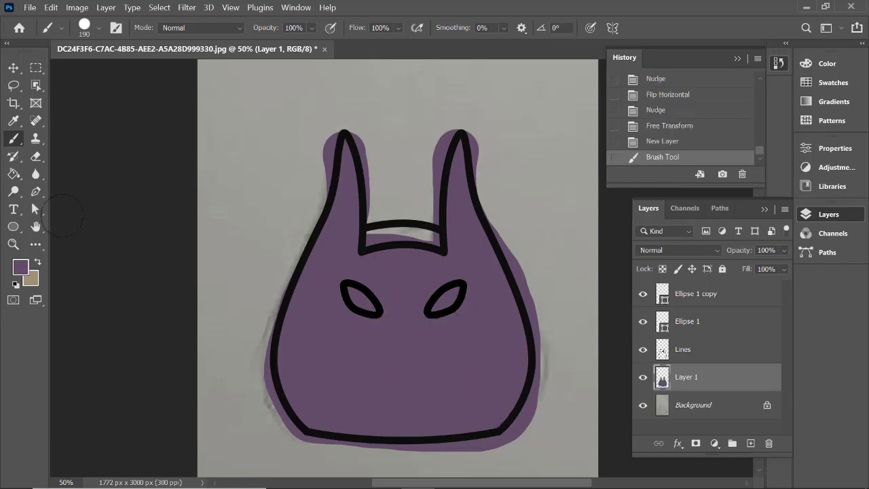
Erase the purple spilling outside the left horn on Layer 1 with a 100 px eraser
left_click(36, 156)
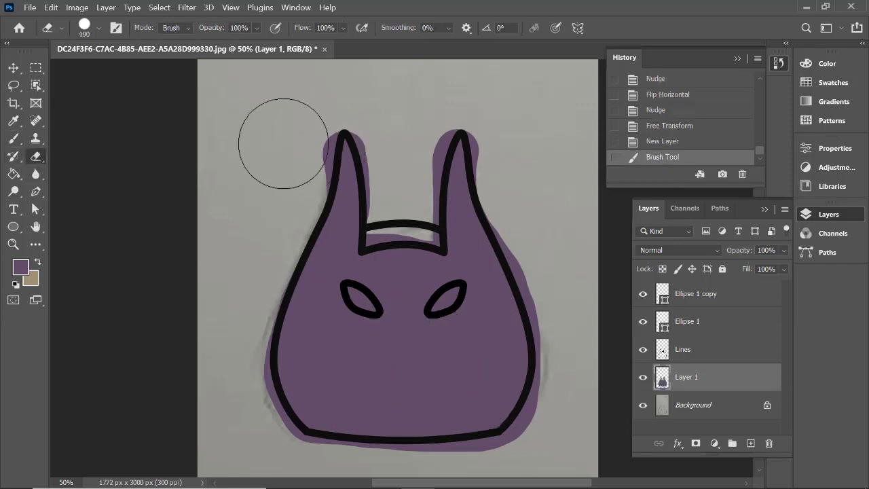
left_click(98, 27)
left_click(257, 132)
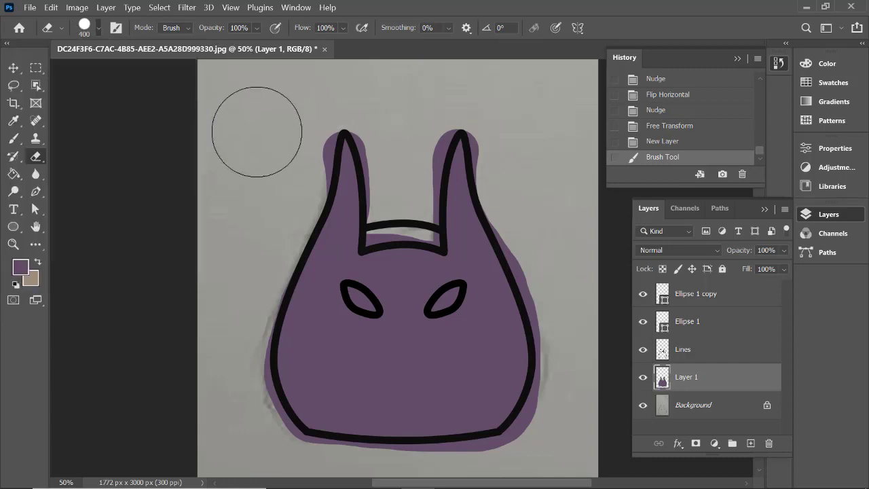
left_click(258, 133)
key("bracketleft")
key("bracketleft")
key("bracketleft")
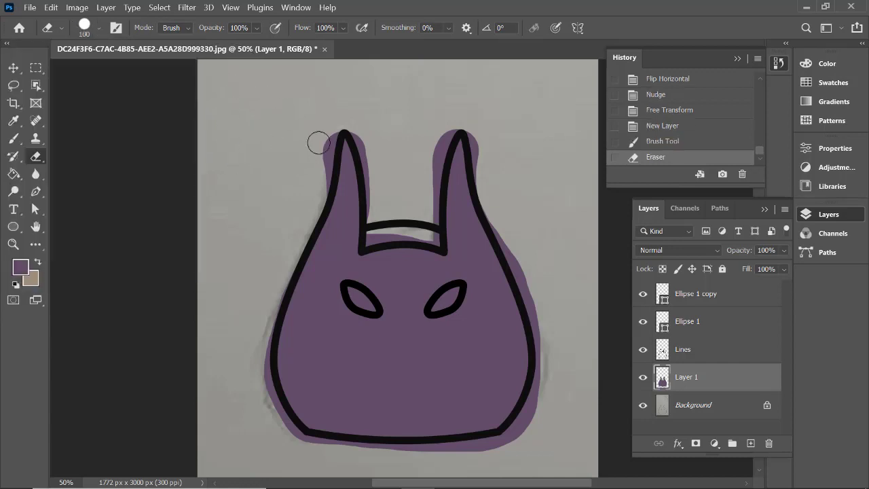
mouse_move(317, 142)
left_mouse_down()
mouse_move(317, 176)
mouse_move(331, 132)
mouse_move(311, 209)
mouse_move(340, 122)
left_mouse_up()
left_click_drag(348, 127, 363, 132)
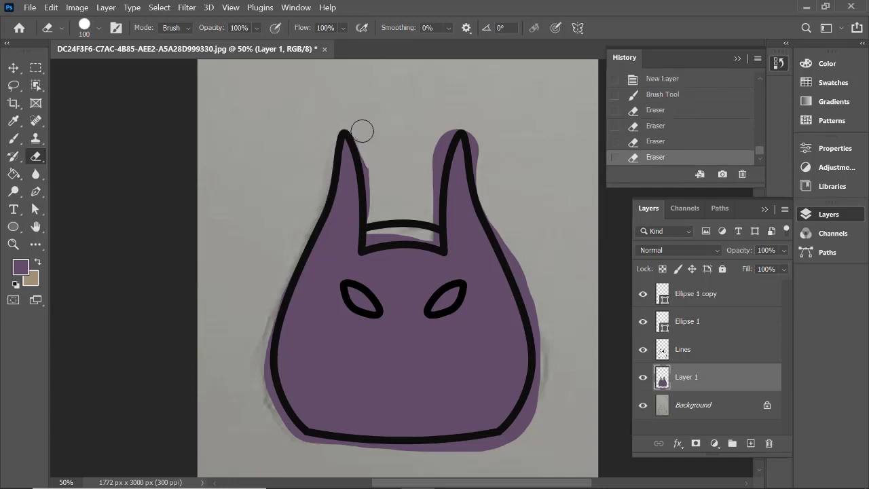
mouse_move(375, 172)
left_mouse_down()
mouse_move(378, 165)
mouse_move(378, 228)
left_mouse_up()
Erase the purple inside the curved band between the horns with a 50 px eraser
key("bracketleft")
key("bracketleft")
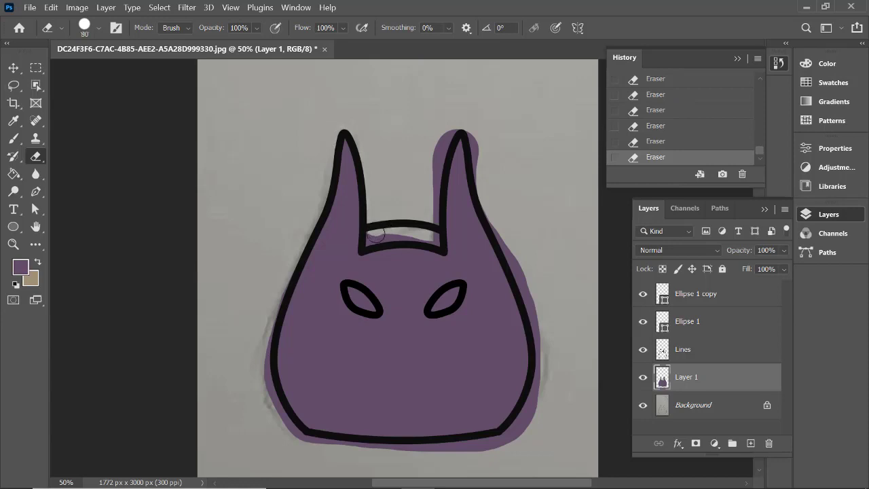
left_click(96, 34)
key("Escape")
left_click_drag(369, 241, 399, 235)
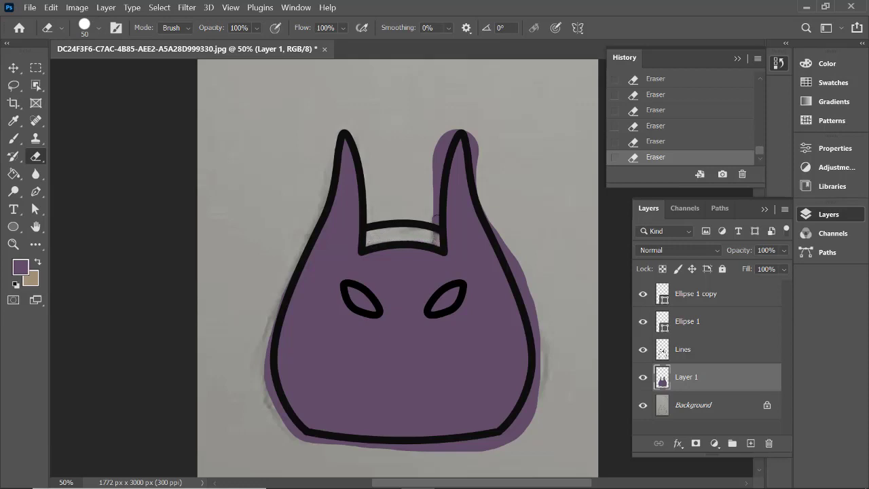
Erase the purple spilling outside the right horn and around the rest of the head outline, undoing strokes that cut into the horn
mouse_move(435, 221)
left_mouse_down()
mouse_move(435, 188)
mouse_move(417, 198)
mouse_move(436, 183)
mouse_move(433, 193)
mouse_move(453, 129)
left_mouse_up()
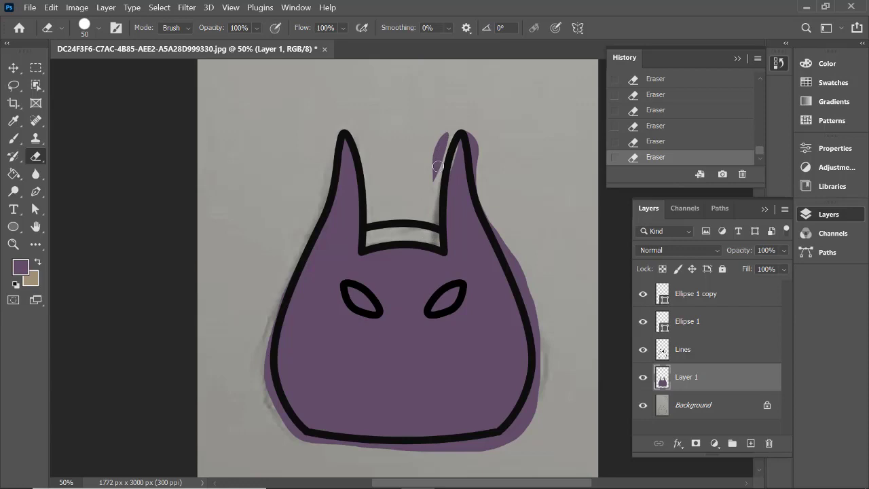
key("ctrl+z")
left_click_drag(436, 190, 453, 142)
key("ctrl+z")
mouse_move(432, 188)
left_mouse_down()
mouse_move(456, 127)
mouse_move(428, 172)
mouse_move(435, 188)
left_mouse_up()
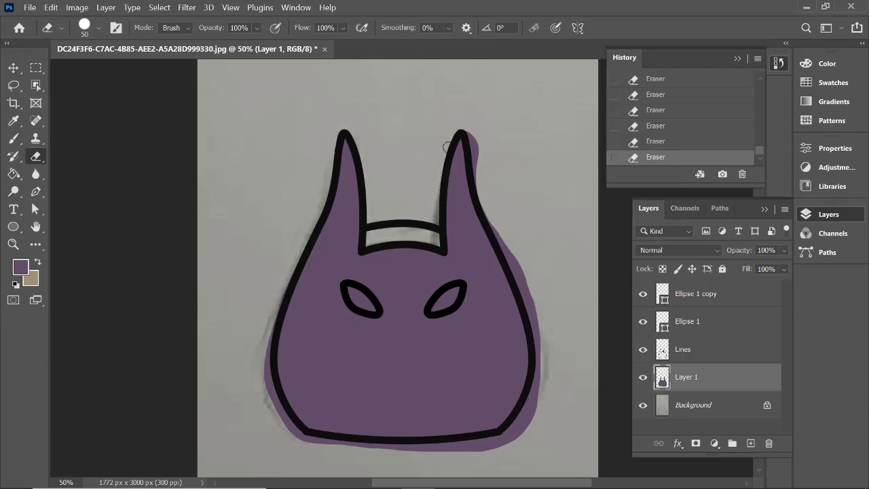
left_click_drag(462, 122, 480, 156)
mouse_move(485, 203)
left_mouse_down()
mouse_move(509, 253)
mouse_move(503, 219)
mouse_move(501, 256)
mouse_move(501, 245)
mouse_move(537, 319)
mouse_move(531, 274)
mouse_move(513, 248)
mouse_move(543, 391)
mouse_move(540, 354)
mouse_move(537, 386)
mouse_move(496, 441)
mouse_move(546, 398)
mouse_move(512, 428)
mouse_move(538, 388)
mouse_move(492, 442)
mouse_move(459, 455)
mouse_move(507, 453)
mouse_move(434, 447)
mouse_move(484, 441)
mouse_move(391, 450)
mouse_move(299, 433)
mouse_move(309, 439)
mouse_move(296, 436)
mouse_move(270, 397)
mouse_move(301, 441)
mouse_move(269, 388)
mouse_move(265, 347)
left_mouse_up()
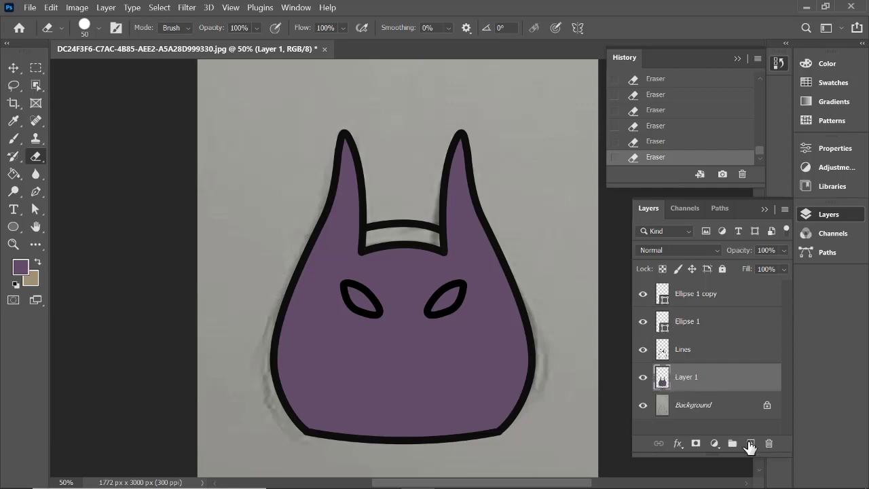
Add an empty layer above Layer 1, and group the Lines, Ellipse 1 and Ellipse 1 copy layers under the name "lines"
left_click(750, 444)
left_click(708, 353)
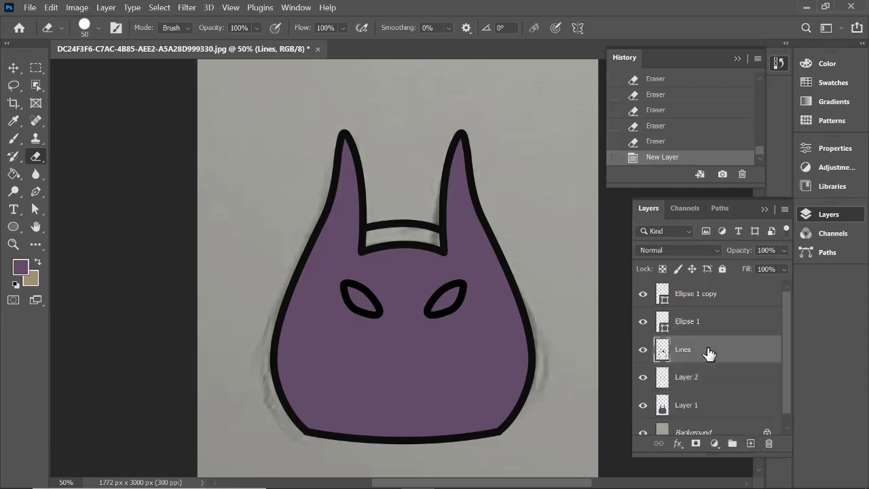
left_click(726, 295, "shift")
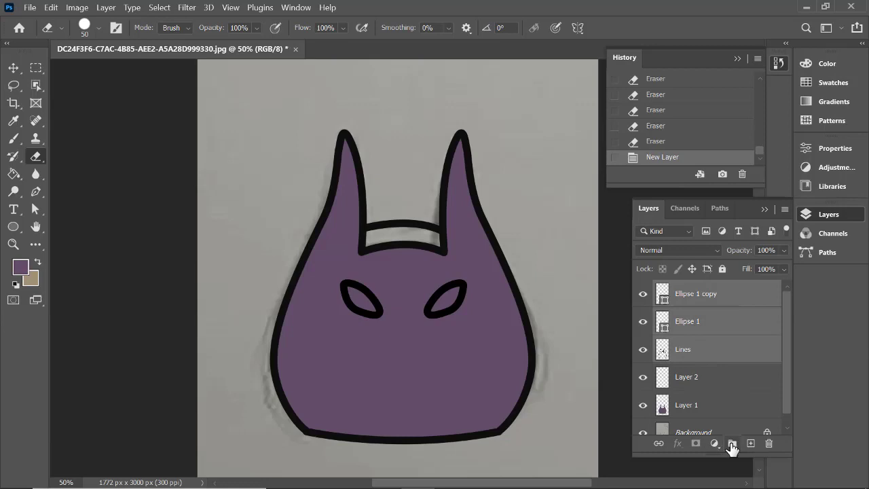
left_click(733, 445)
double_click(694, 290)
key("BackSpace")
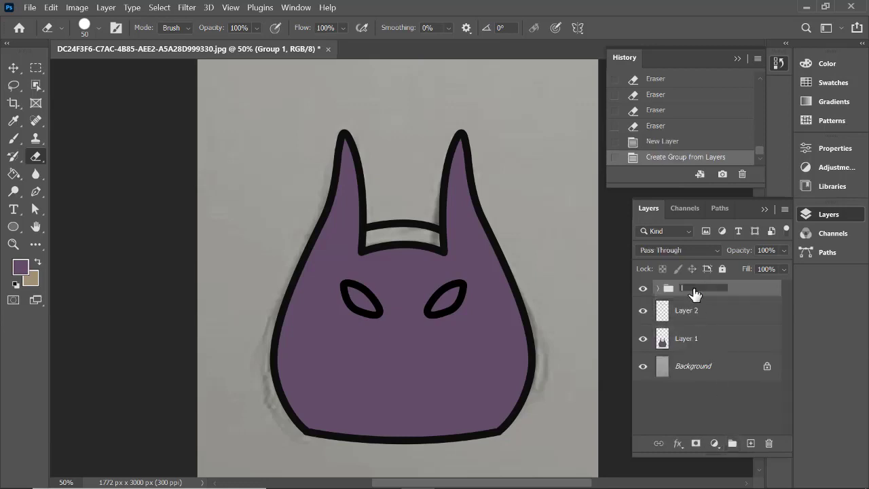
type("lines")
left_click(745, 295)
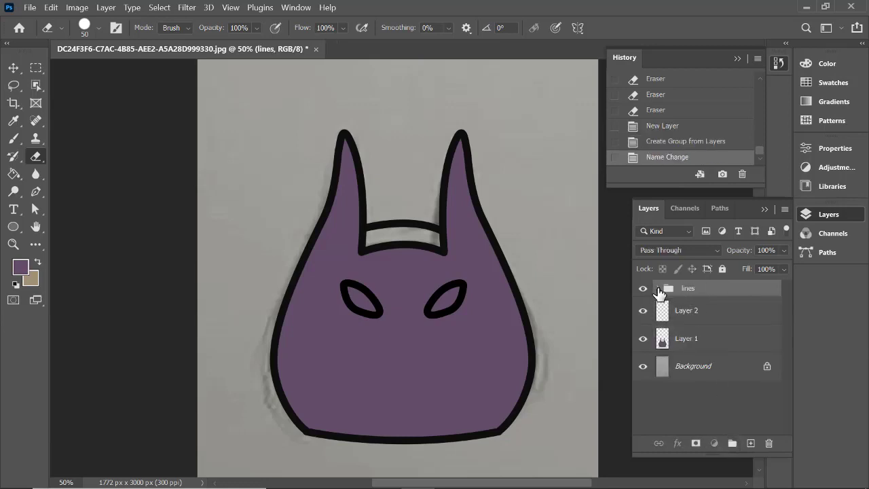
left_click(657, 288)
left_click(657, 289)
left_click(643, 288)
left_click(643, 288)
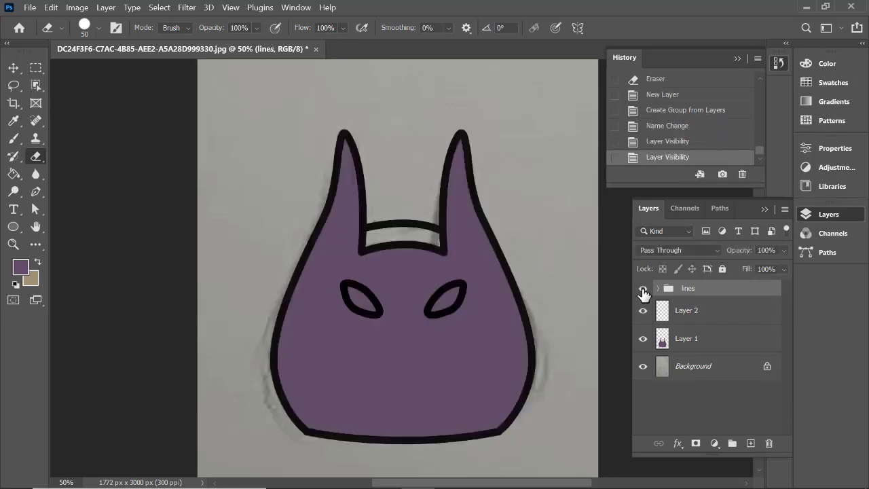
Make Layer 2 active for brush painting and set the foreground color to the darker purple 54405a
left_click(705, 344)
left_click(713, 315)
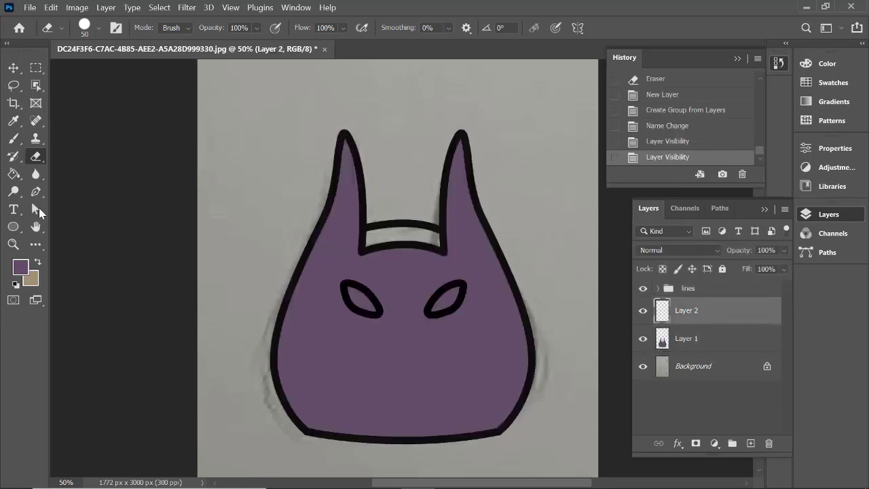
left_click(13, 138)
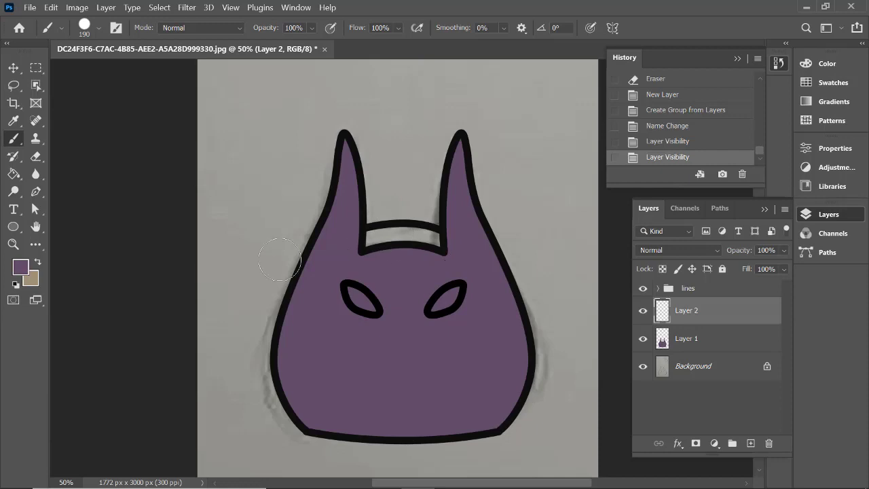
left_click(14, 270)
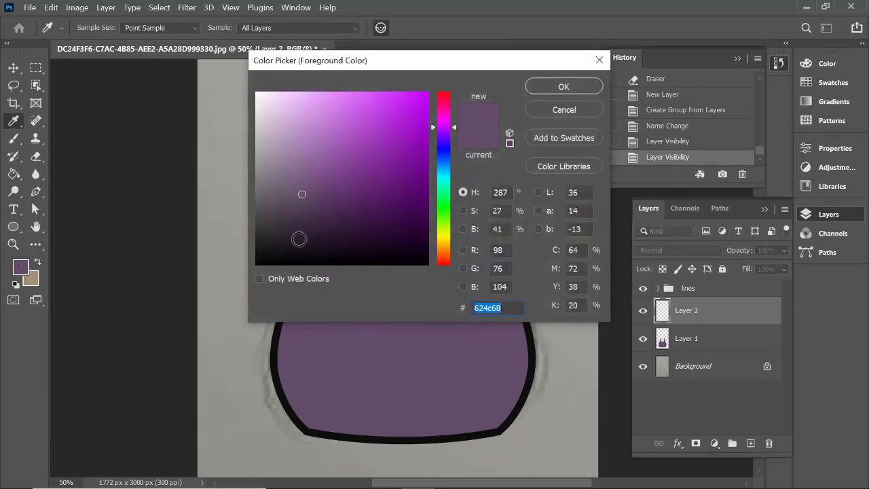
left_click(307, 204)
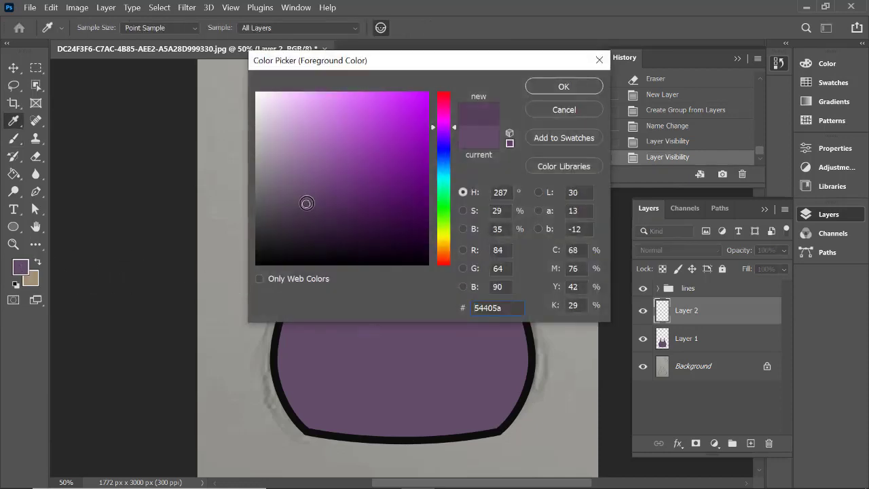
left_click(564, 87)
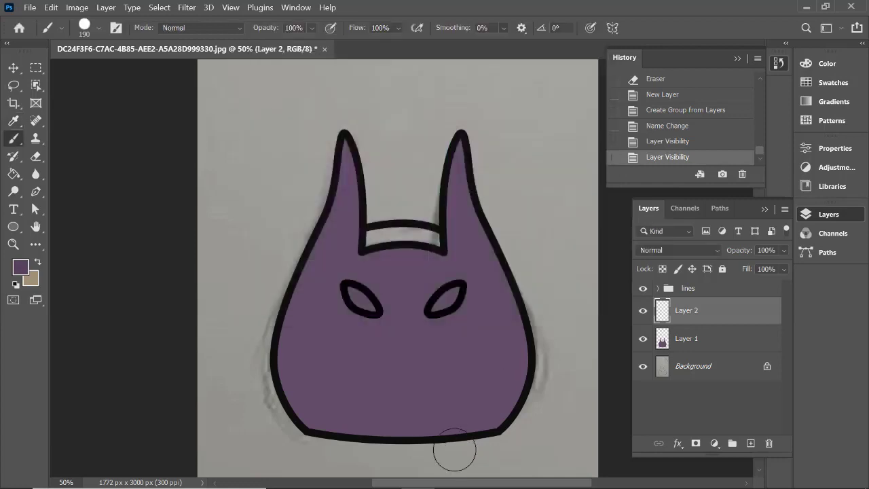
Paint a dark purple shadow along the head's bottom edge on Layer 2, using 190 px and 125 px brushes
mouse_move(323, 443)
left_mouse_down()
mouse_move(412, 451)
mouse_move(501, 442)
mouse_move(516, 430)
left_mouse_up()
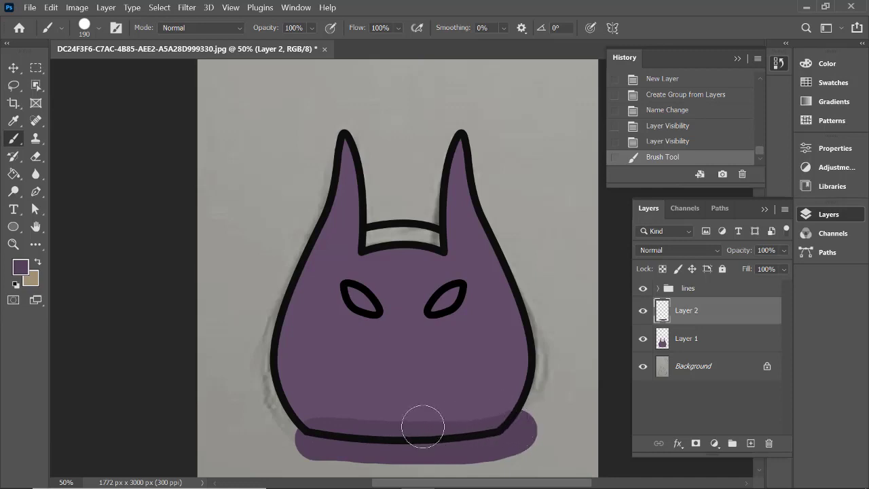
key("bracketleft")
key("bracketleft")
key("bracketleft")
mouse_move(300, 429)
left_mouse_down()
mouse_move(457, 436)
mouse_move(498, 431)
mouse_move(512, 415)
left_mouse_up()
Paint a dark purple shadow down the right horn and right side of the head, and compare with Layer 2 hidden
mouse_move(474, 140)
left_mouse_down()
mouse_move(480, 211)
mouse_move(522, 303)
mouse_move(527, 372)
mouse_move(503, 419)
mouse_move(466, 438)
left_mouse_up()
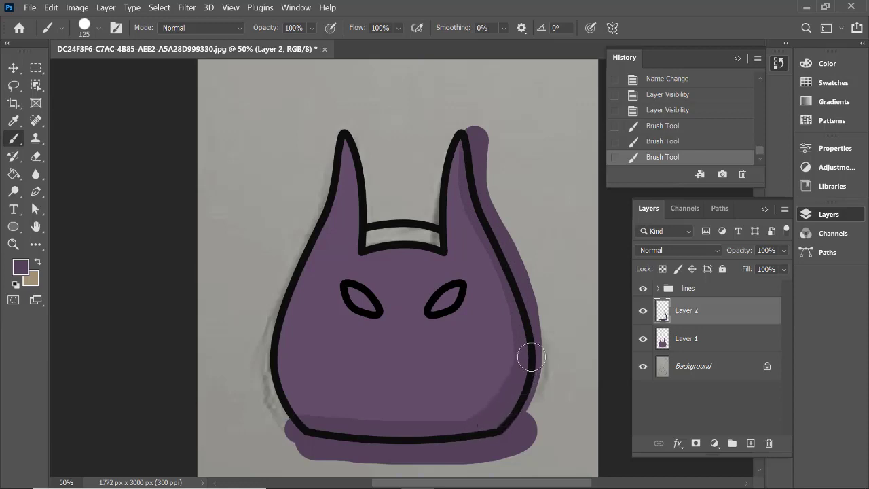
left_click_drag(528, 355, 547, 285)
mouse_move(482, 144)
left_mouse_down()
mouse_move(472, 145)
mouse_move(483, 217)
mouse_move(520, 345)
mouse_move(509, 407)
left_mouse_up()
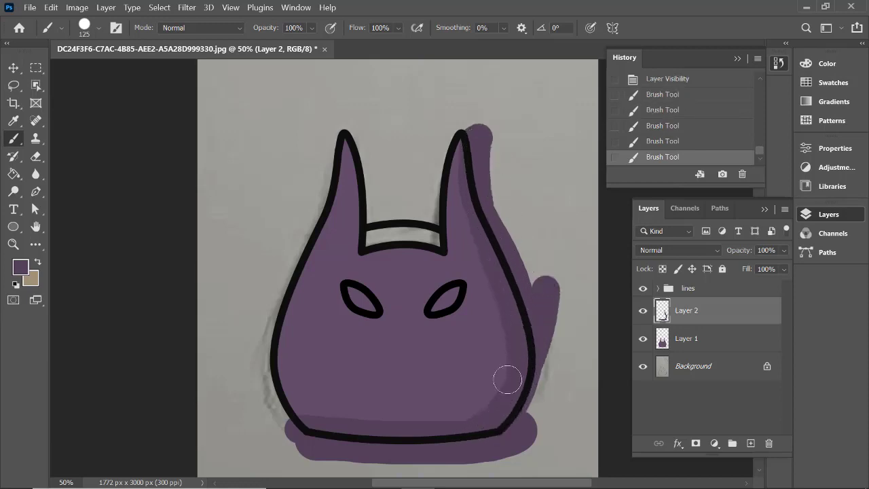
left_click(643, 311)
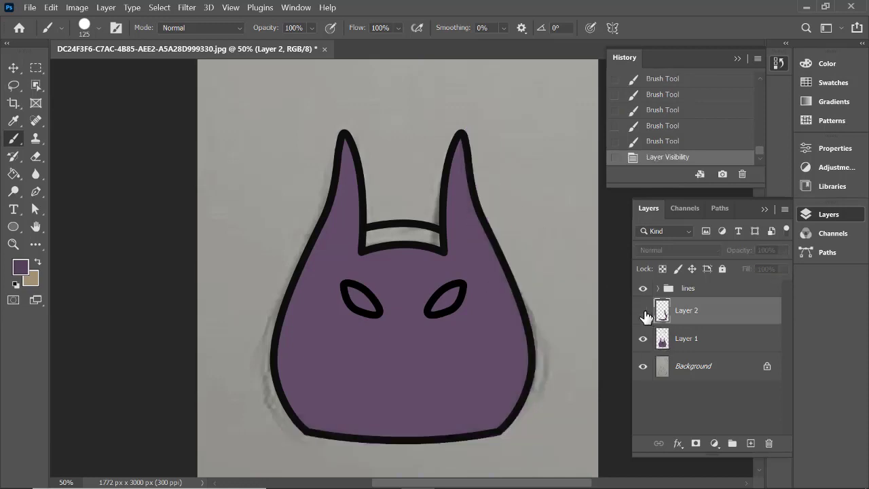
left_click(643, 310)
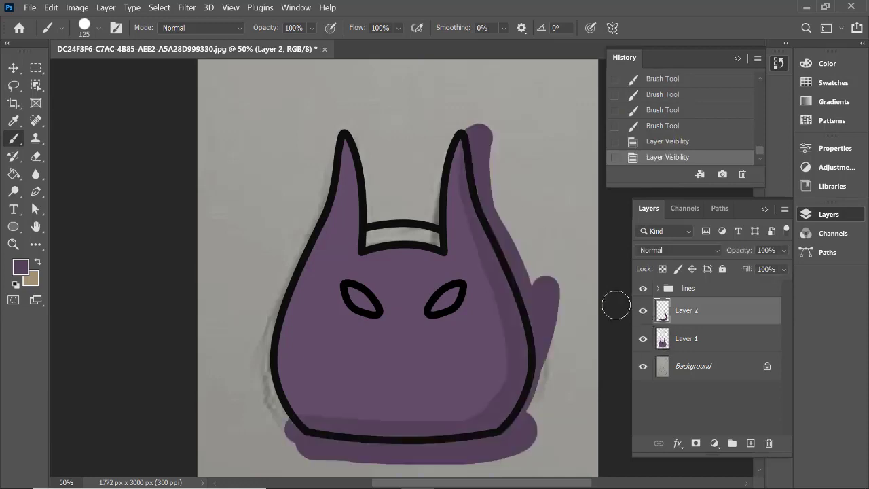
left_click(35, 156)
left_click_drag(467, 221, 471, 232)
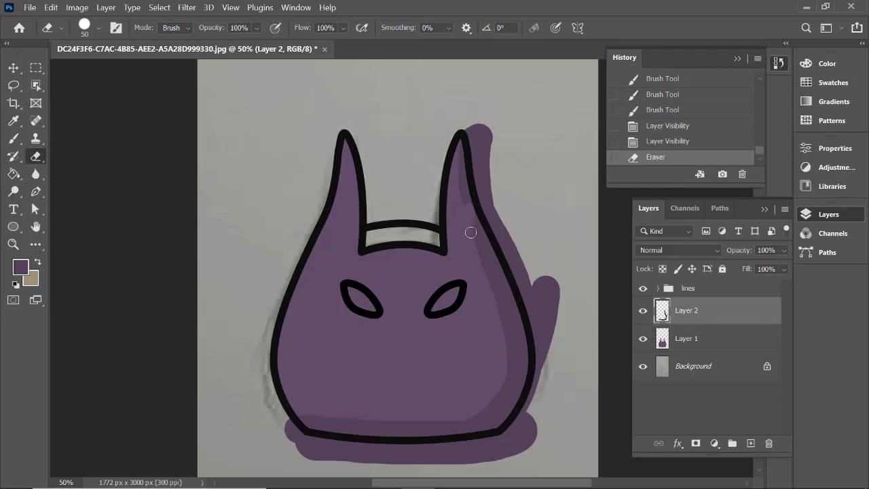
left_click(643, 311)
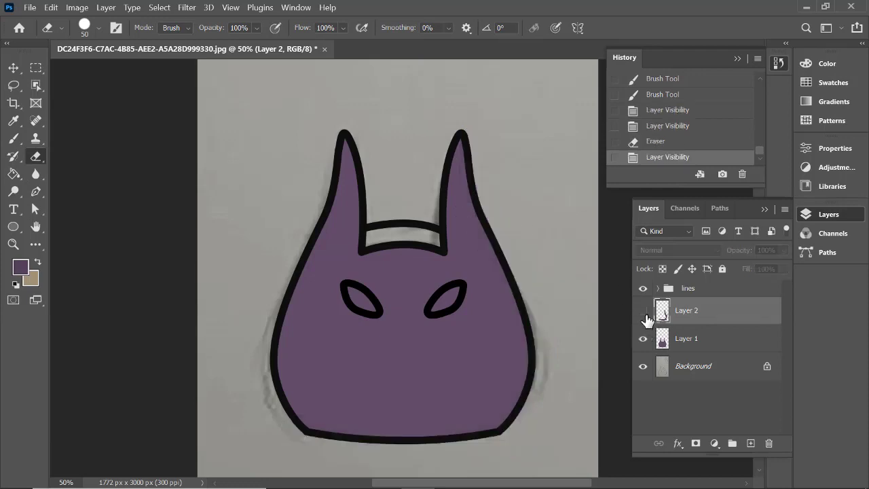
left_click(643, 310)
key("ctrl+z")
key("ctrl+z")
key("ctrl+z")
key("ctrl+z")
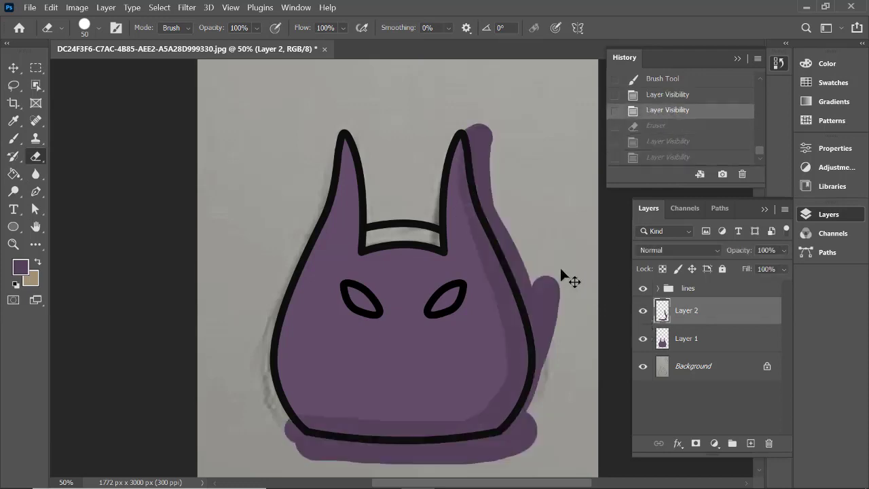
left_click(661, 113)
Shade the band between the horns and the right side of the left horn dark purple with the 125 px brush
left_click(13, 138)
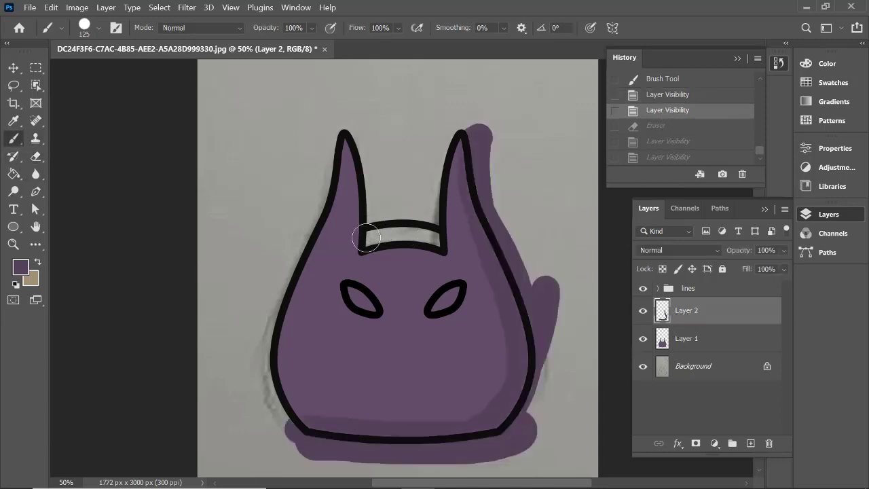
left_click_drag(363, 237, 435, 239)
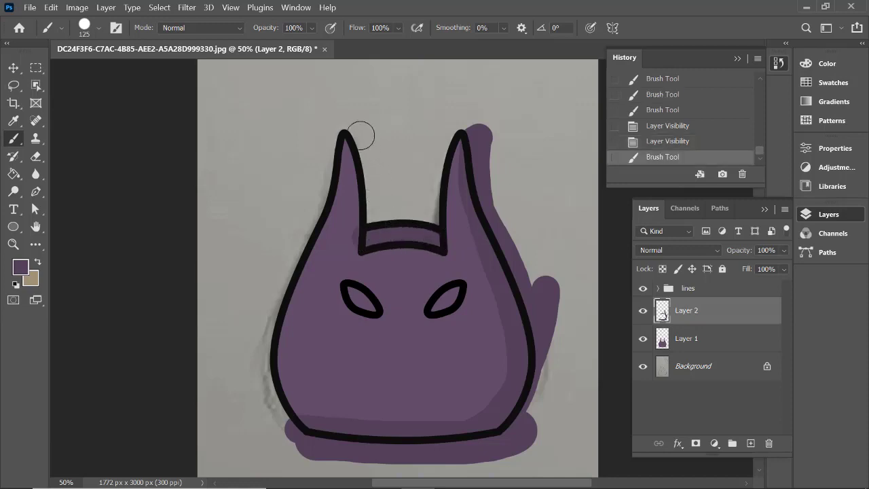
mouse_move(359, 131)
left_mouse_down()
mouse_move(372, 198)
mouse_move(355, 155)
mouse_move(364, 246)
left_mouse_up()
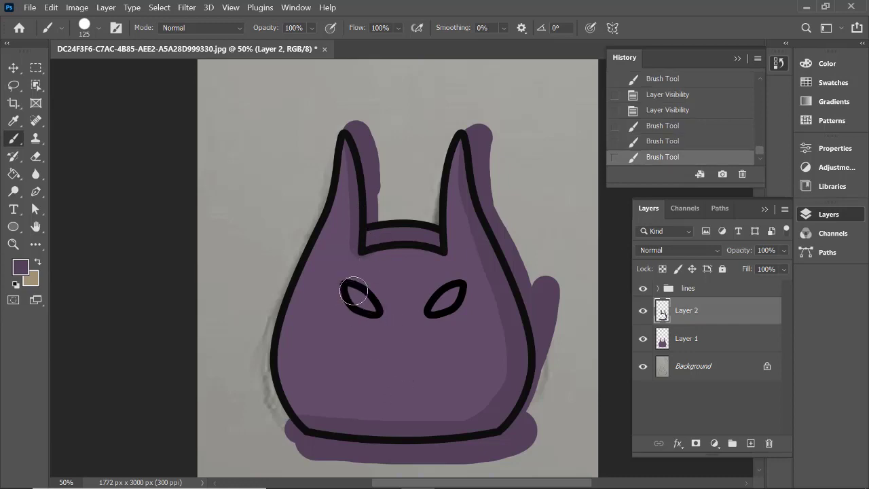
Paint dark purple shading over both eyes, and trim its edges around them with a 50 px eraser
left_click_drag(363, 315, 380, 311)
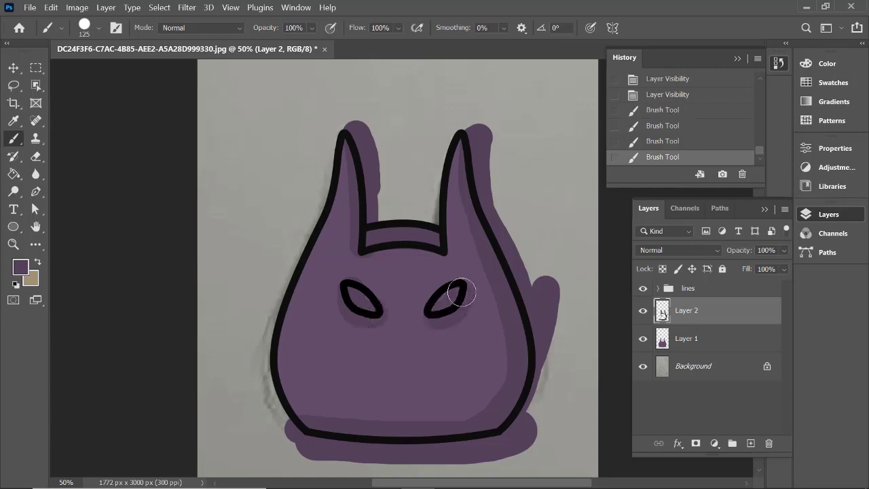
left_click_drag(461, 293, 436, 308)
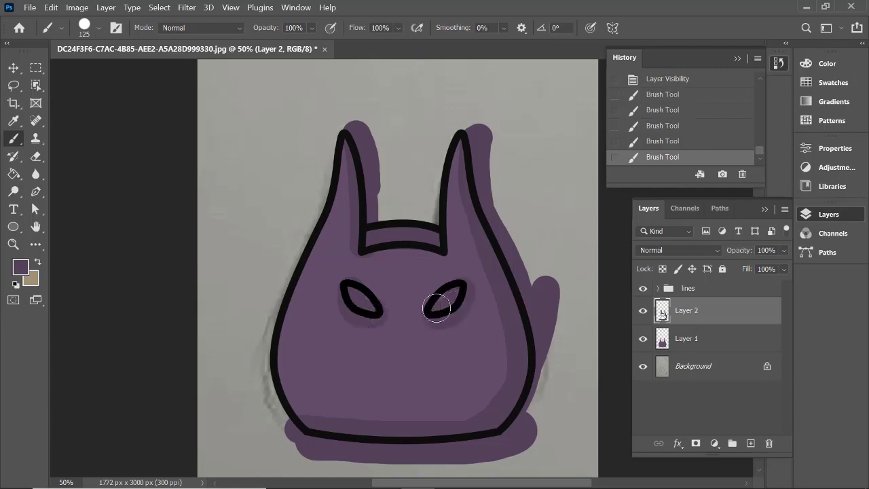
left_click(36, 155)
mouse_move(345, 275)
left_mouse_down()
mouse_move(367, 287)
mouse_move(349, 279)
mouse_move(356, 299)
mouse_move(372, 307)
mouse_move(355, 285)
mouse_move(375, 299)
mouse_move(351, 286)
mouse_move(383, 307)
left_mouse_up()
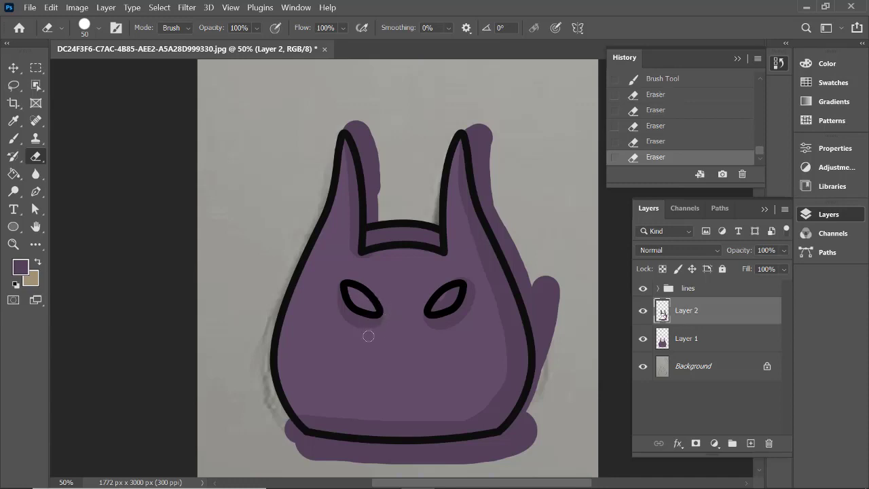
left_click(335, 332)
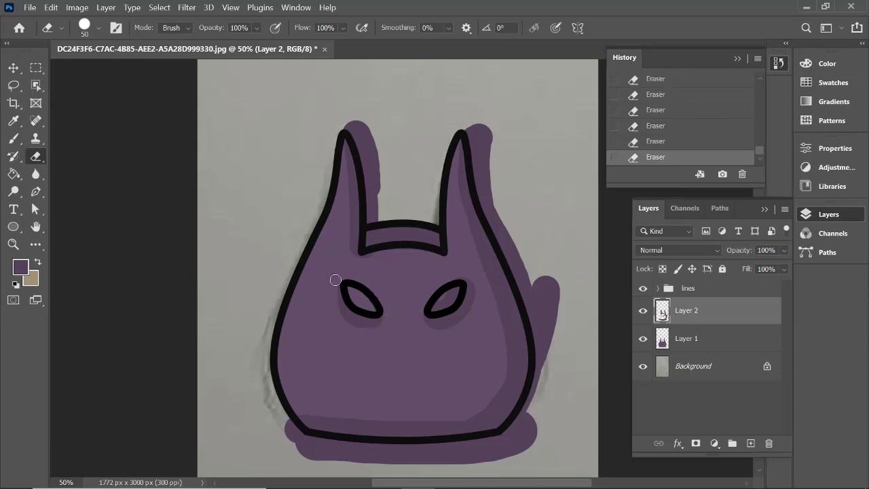
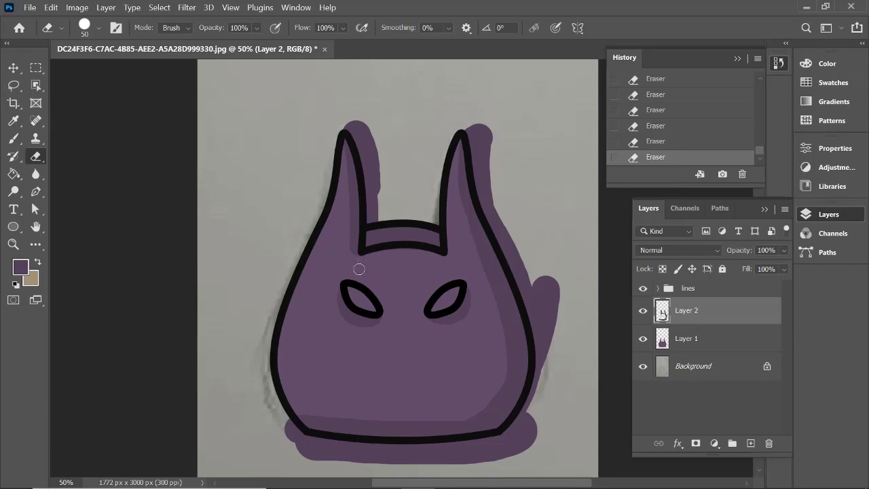
Retouch the shading edge below the left horn and erase the dark purple spill outside that horn with the 50 px eraser
key("ctrl+z")
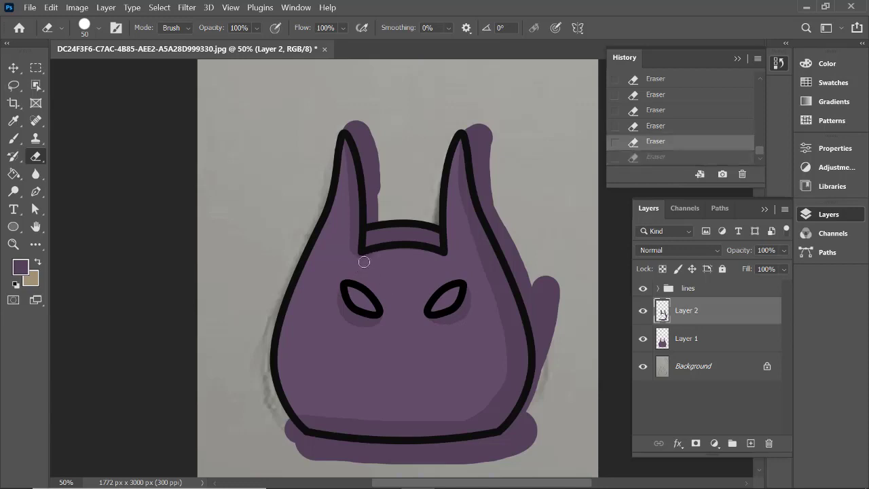
left_click_drag(379, 256, 364, 261)
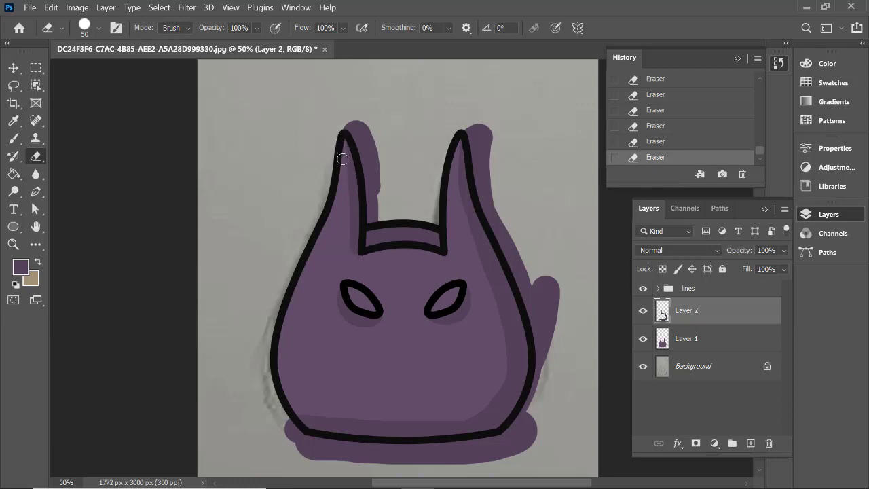
mouse_move(339, 123)
left_mouse_down()
mouse_move(361, 141)
mouse_move(352, 117)
left_mouse_up()
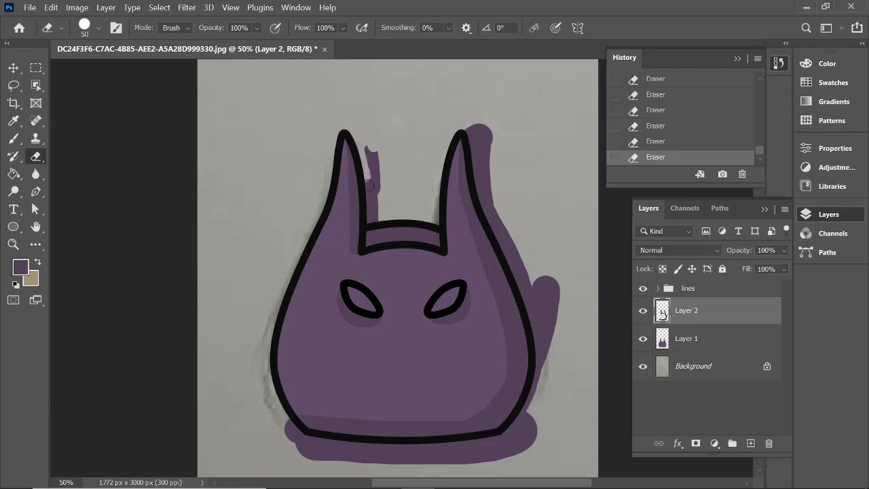
mouse_move(369, 185)
left_mouse_down()
mouse_move(371, 219)
mouse_move(370, 155)
left_mouse_up()
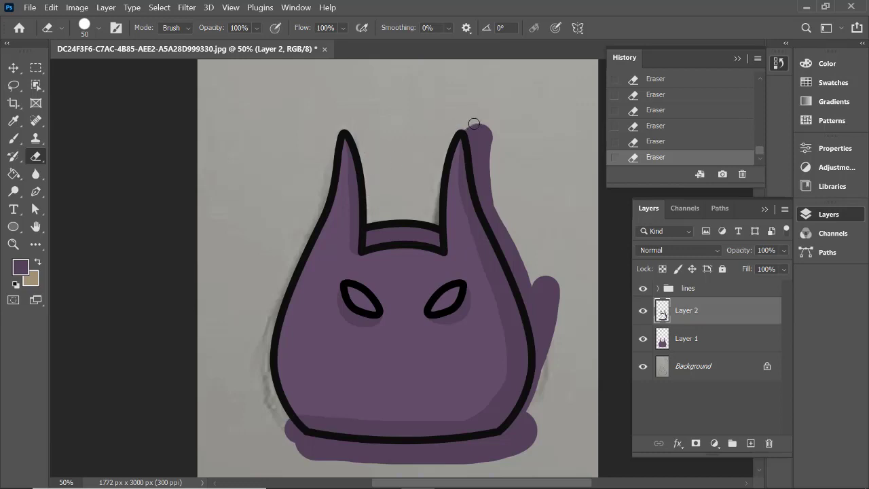
Erase the dark purple spill outside the right horn, the head's right side and its bottom outline
mouse_move(474, 124)
left_mouse_down()
mouse_move(475, 154)
mouse_move(482, 115)
left_mouse_up()
mouse_move(479, 149)
left_mouse_down()
mouse_move(485, 190)
mouse_move(480, 181)
mouse_move(500, 233)
mouse_move(487, 174)
mouse_move(512, 255)
left_mouse_up()
mouse_move(493, 224)
left_mouse_down()
mouse_move(528, 293)
mouse_move(514, 236)
mouse_move(534, 303)
mouse_move(519, 279)
mouse_move(543, 373)
mouse_move(526, 416)
mouse_move(543, 374)
mouse_move(531, 399)
mouse_move(542, 296)
mouse_move(542, 345)
mouse_move(537, 290)
mouse_move(560, 282)
left_mouse_up()
scroll(558, 305, "down", 3)
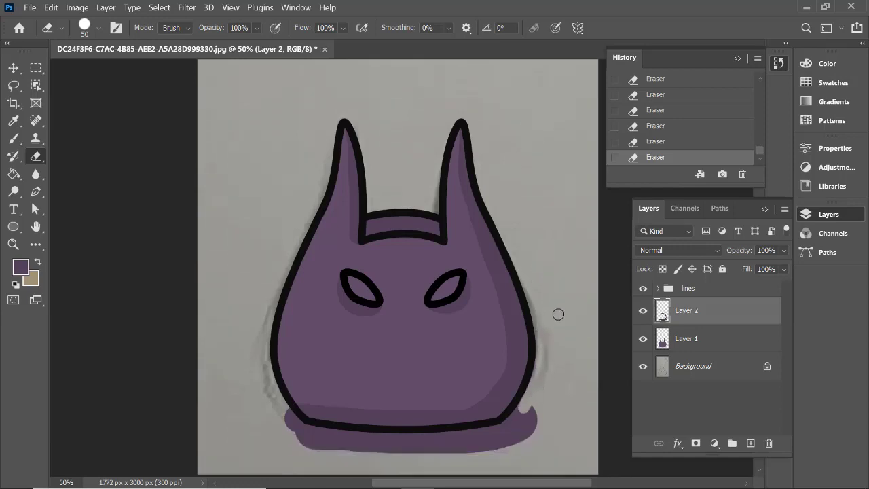
scroll(559, 305, "left", 1)
mouse_move(297, 371)
left_mouse_down()
mouse_move(344, 413)
mouse_move(293, 388)
mouse_move(358, 412)
mouse_move(298, 408)
mouse_move(407, 414)
left_mouse_up()
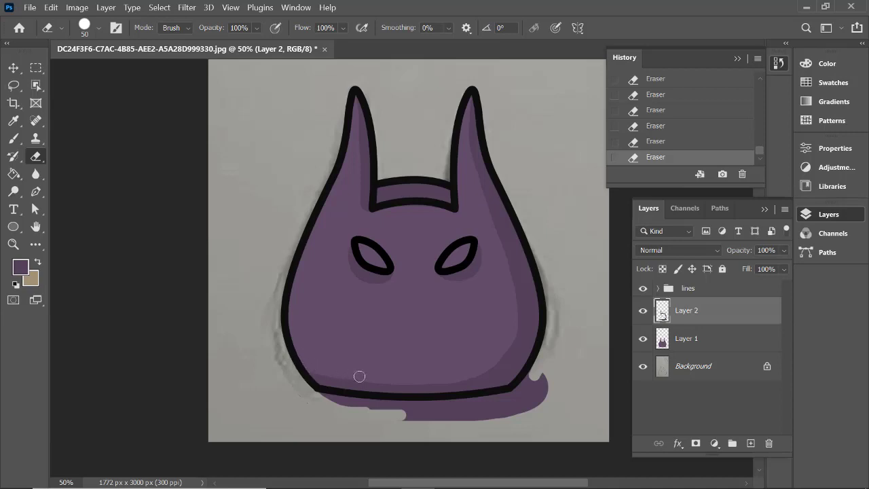
mouse_move(326, 396)
left_mouse_down()
mouse_move(481, 409)
mouse_move(326, 402)
mouse_move(478, 417)
mouse_move(382, 417)
mouse_move(543, 401)
mouse_move(475, 416)
mouse_move(538, 402)
mouse_move(519, 403)
mouse_move(537, 389)
mouse_move(520, 398)
mouse_move(531, 377)
mouse_move(478, 413)
mouse_move(425, 404)
mouse_move(511, 398)
left_mouse_up()
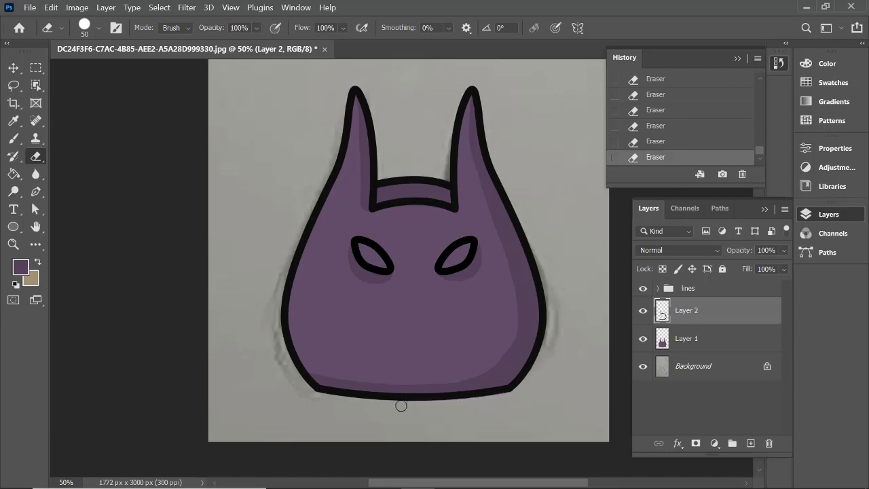
Check Layer 2, Layer 1 and the lines group by hiding and showing each, and add a new layer above Layer 2
left_click(643, 311)
left_click(644, 311)
left_click(644, 339)
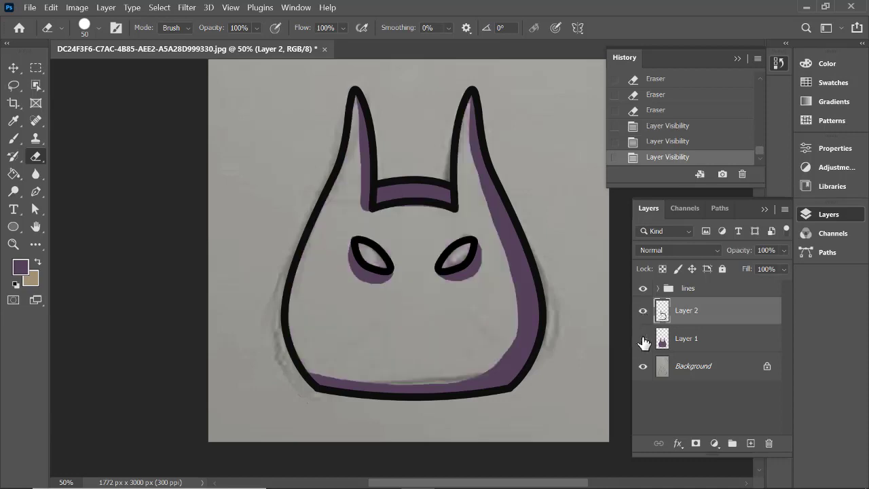
left_click(643, 338)
left_click(642, 289)
left_click(642, 289)
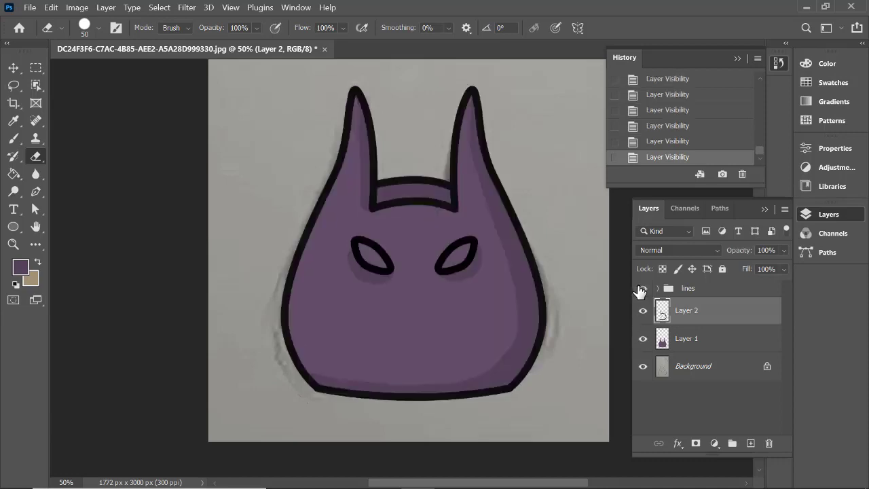
left_click(751, 444)
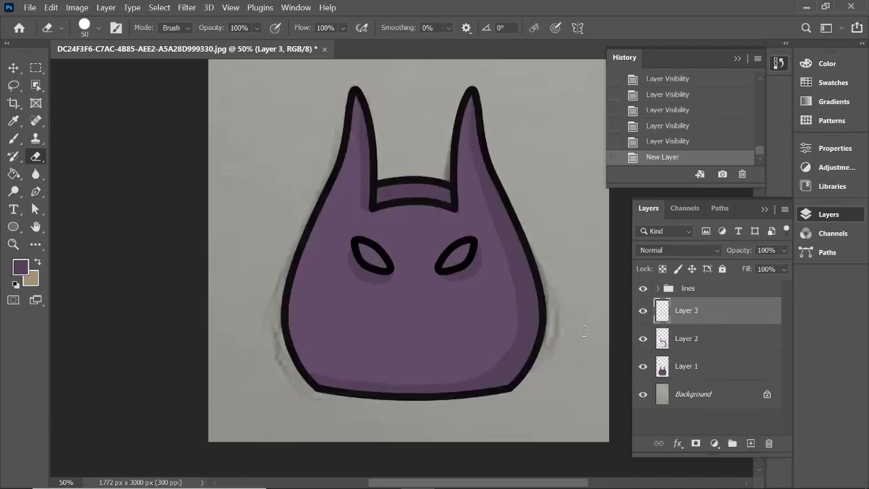
left_click(20, 267)
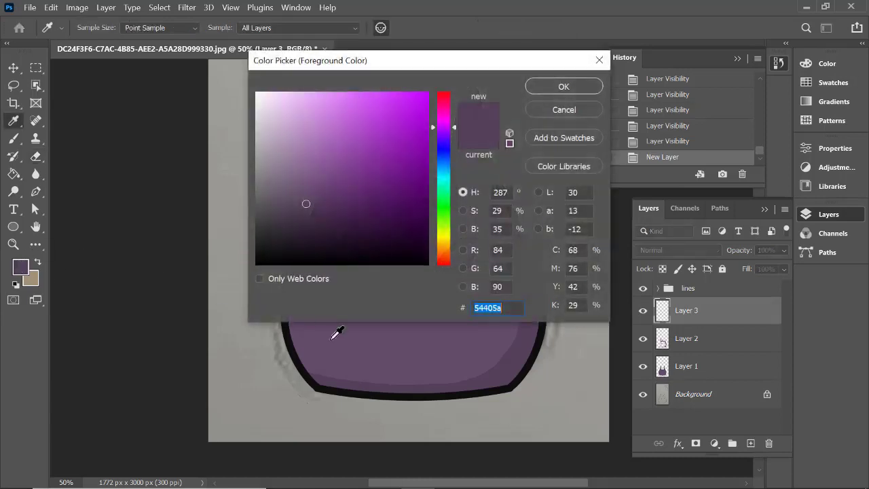
left_click(369, 331)
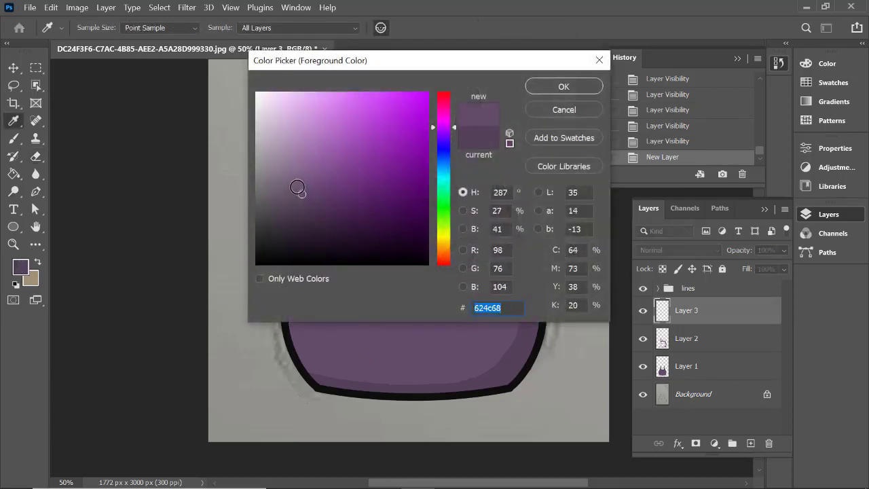
left_click(299, 188)
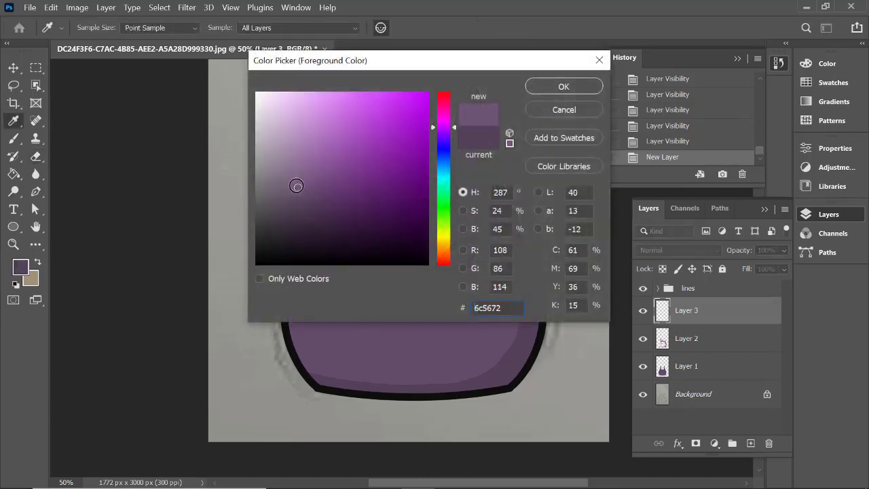
left_click(565, 110)
key("e")
Sample the head's base purple as the foreground color and lighten it to #6d5973
left_click(19, 267)
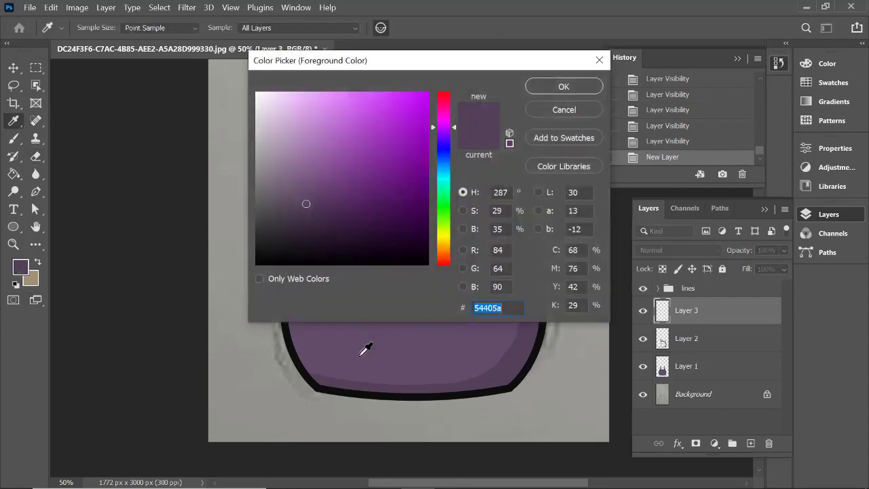
left_click(365, 349)
left_click(558, 110)
left_click(20, 267)
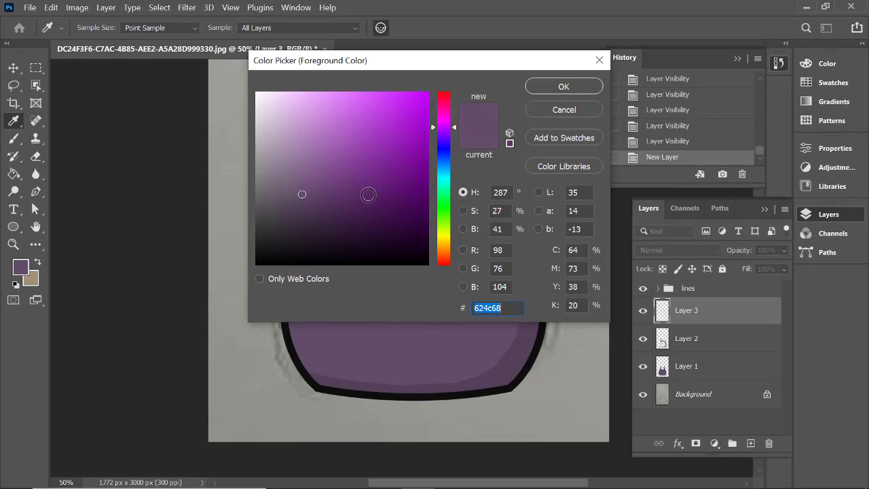
left_click(295, 187)
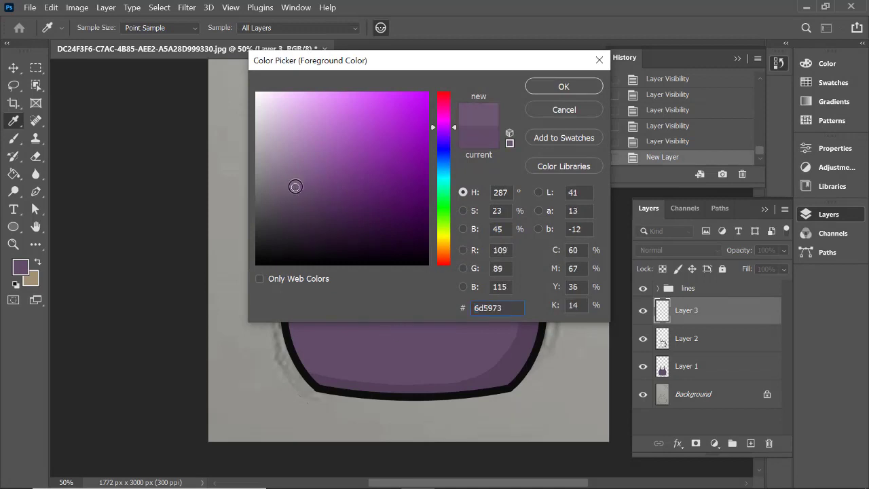
left_click(563, 86)
key("e")
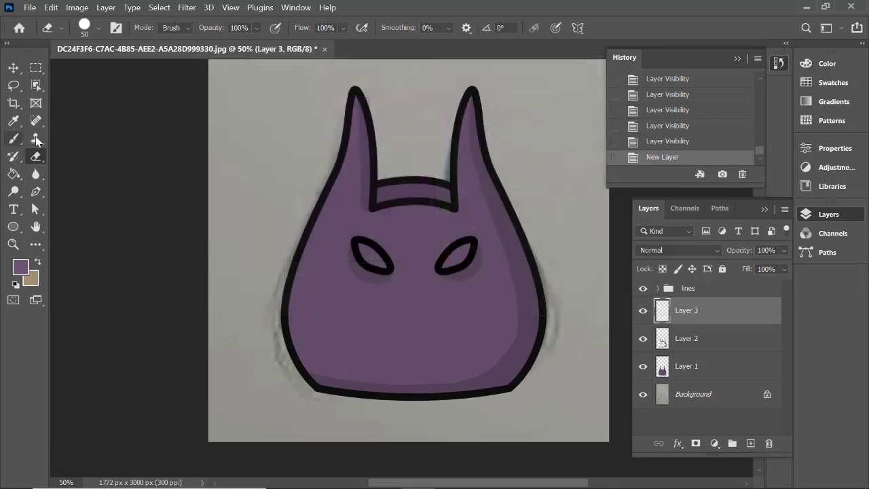
Paint a lighter purple highlight down the left horn and left side of the head on Layer 3 with the 125 px brush
left_click(13, 138)
mouse_move(339, 106)
left_mouse_down()
mouse_move(341, 99)
mouse_move(339, 141)
mouse_move(286, 327)
mouse_move(294, 393)
left_mouse_up()
key("ctrl+z")
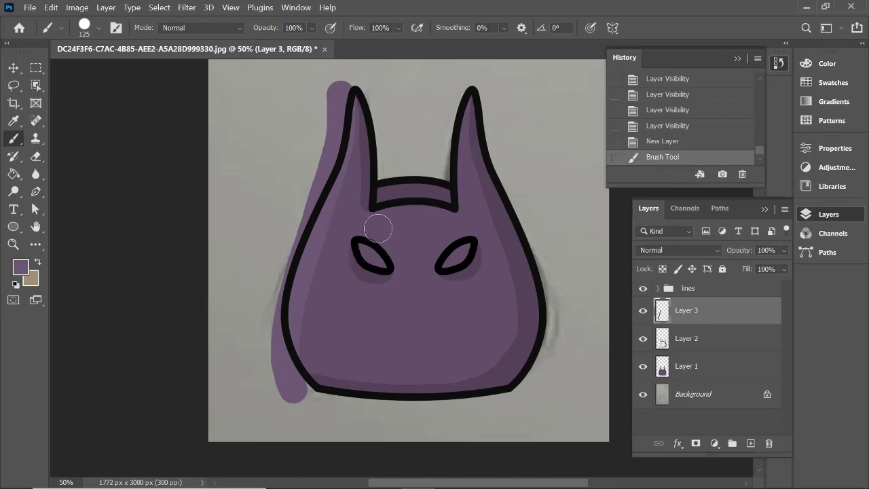
Reduce the brush to 60 px and paint a lighter purple highlight along the lower line of the band between the horns
key("bracketleft")
key("bracketleft")
key("bracketleft")
key("bracketleft")
left_click_drag(381, 213, 449, 216)
key("ctrl+z")
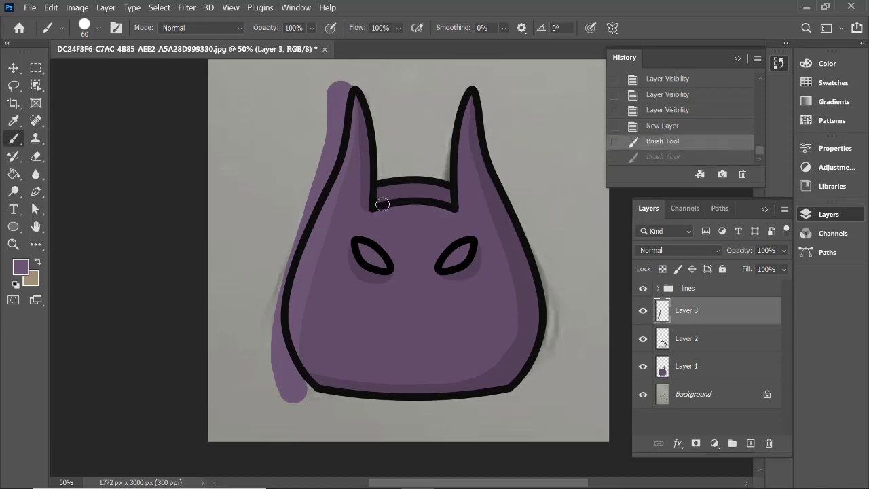
mouse_move(384, 204)
left_mouse_down()
mouse_move(454, 215)
mouse_move(458, 195)
left_mouse_up()
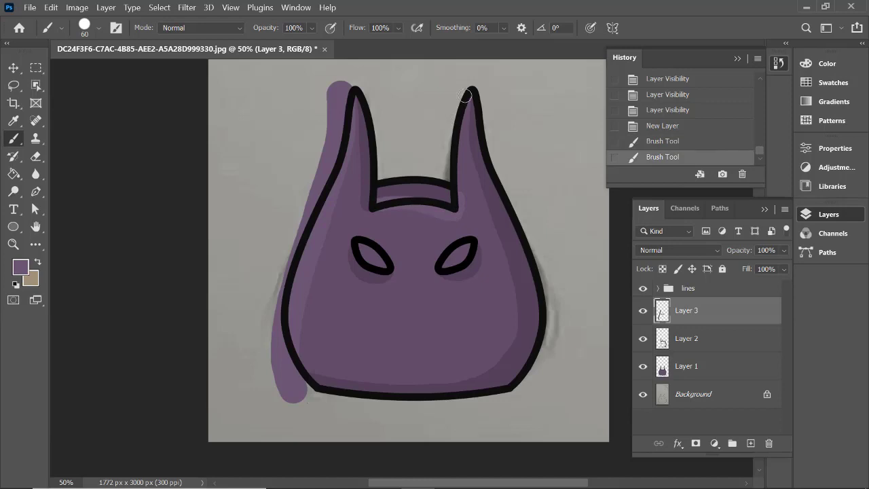
Paint lighter purple highlights down the right horn's left edge, across the forehead and above both eyes with the 60 px brush
left_click_drag(466, 96, 458, 190)
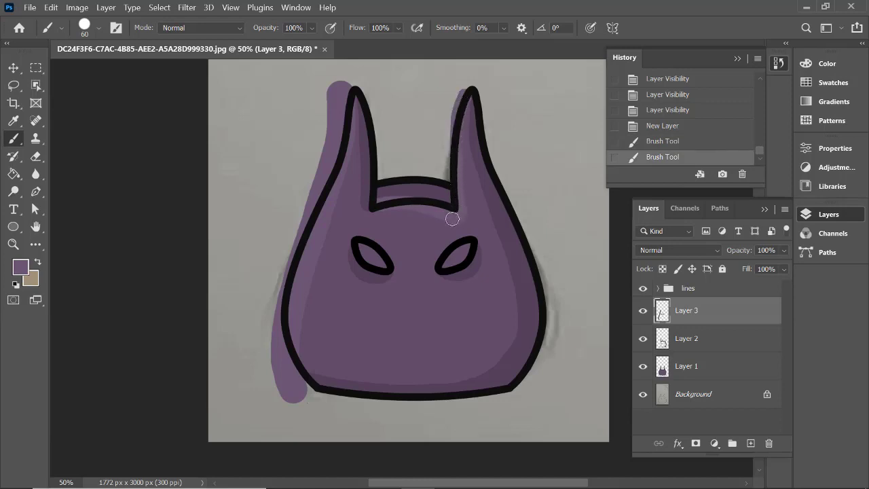
left_click_drag(430, 206, 449, 197)
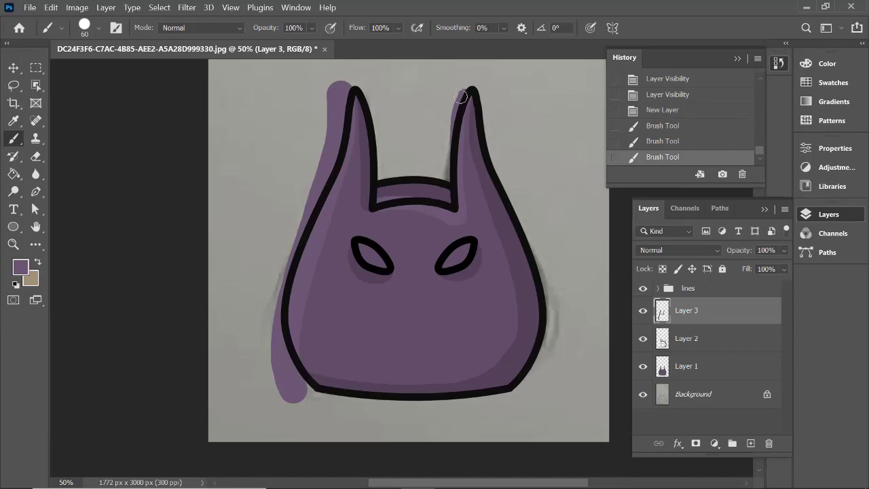
left_click_drag(463, 94, 461, 117)
mouse_move(460, 137)
left_mouse_down()
mouse_move(460, 224)
mouse_move(386, 198)
mouse_move(427, 204)
mouse_move(402, 195)
mouse_move(382, 197)
mouse_move(426, 210)
left_mouse_up()
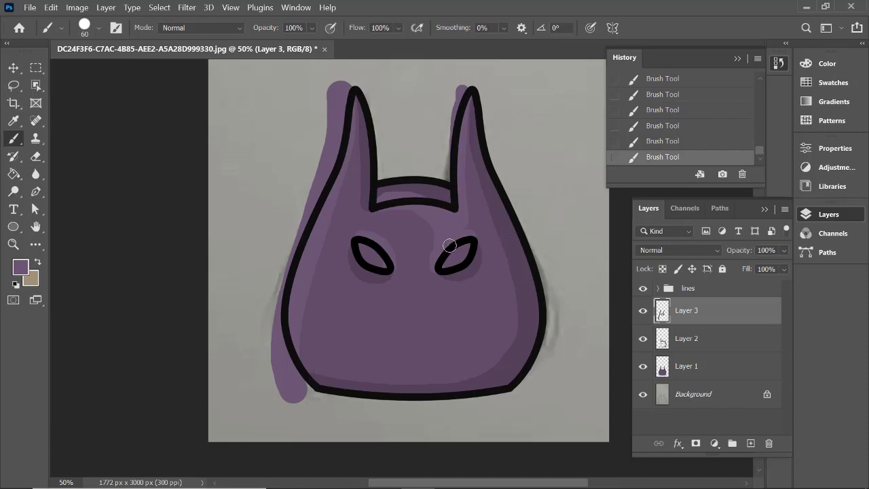
Undo the last forehead strokes and repaint the lighter purple highlight between the band and the eyes
key("ctrl+z")
key("ctrl+z")
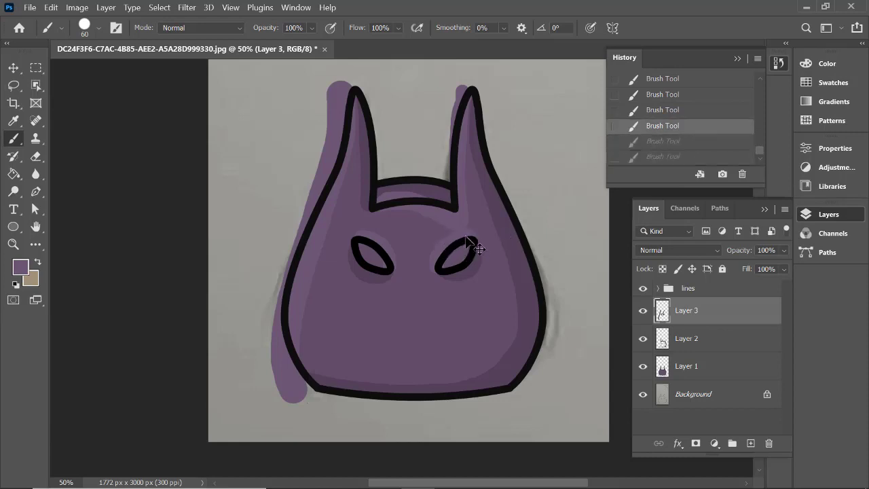
key("ctrl+z")
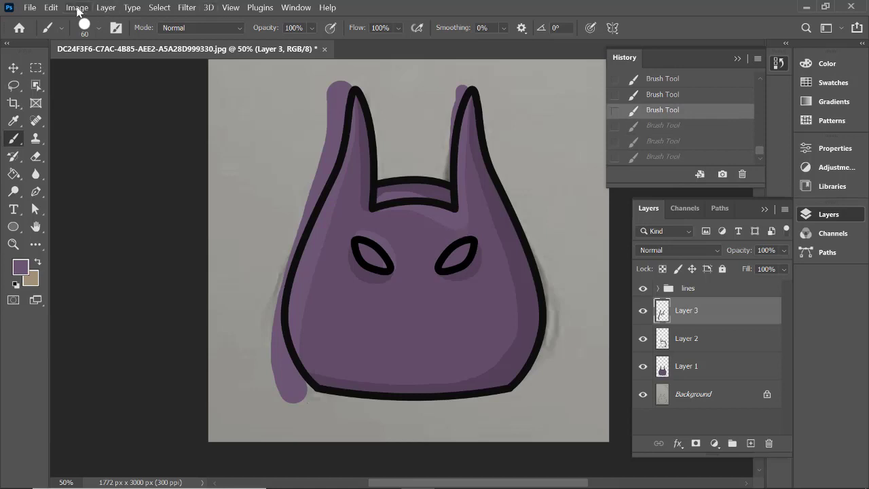
left_click(50, 8)
left_click(75, 43)
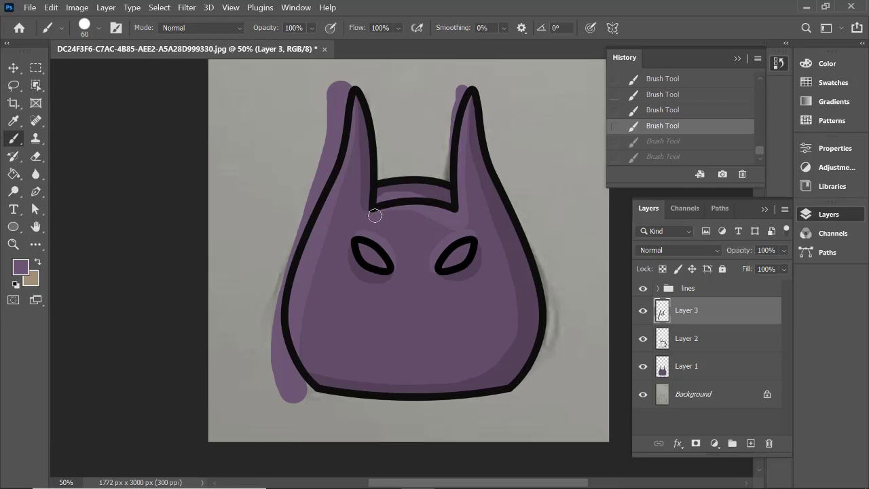
key("ctrl+shift+z")
key("ctrl+shift+z")
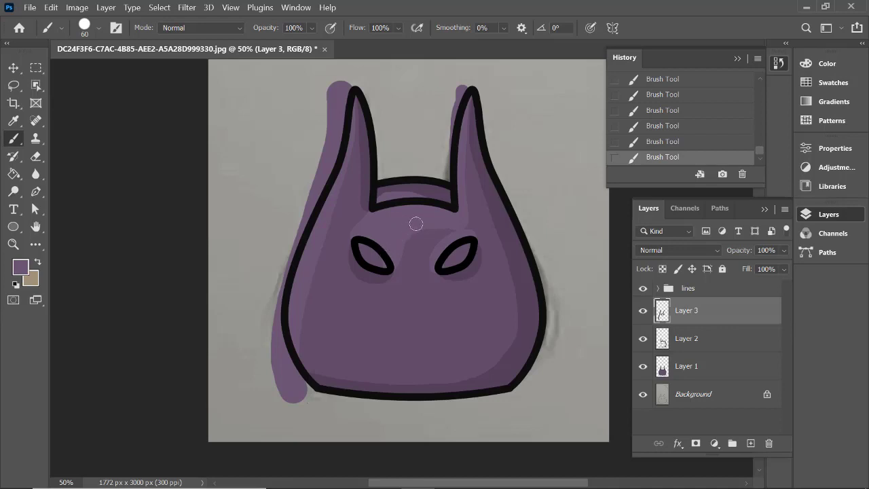
mouse_move(432, 220)
left_mouse_down()
mouse_move(446, 220)
mouse_move(419, 224)
mouse_move(400, 256)
mouse_move(408, 325)
left_mouse_up()
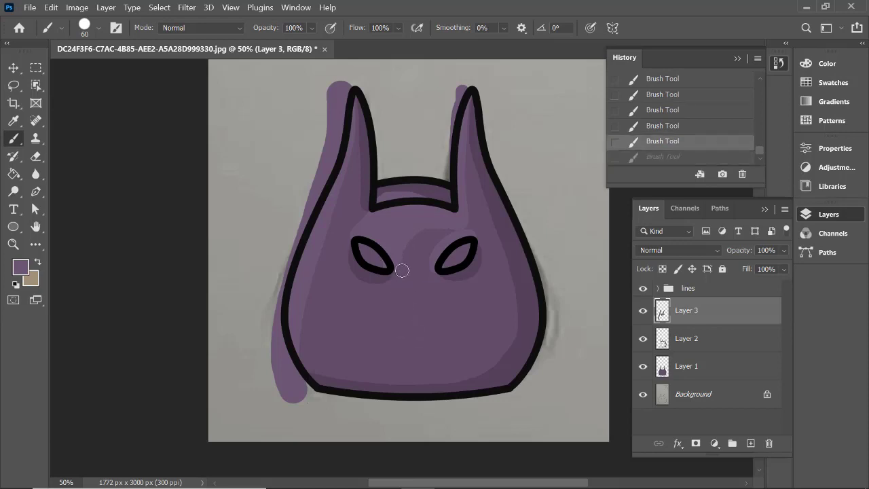
key("ctrl+z")
Erase the lighter purple from the band and most of the forehead with the 50 px eraser, leaving a strip under the band
left_click(36, 155)
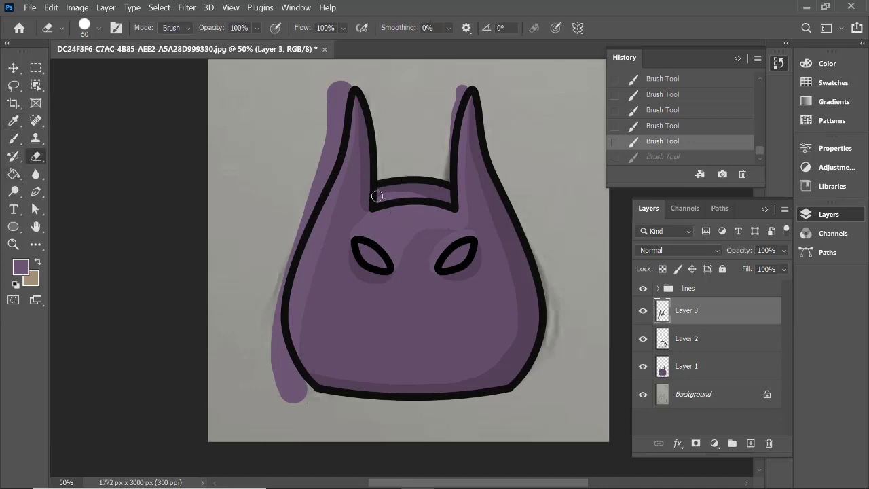
mouse_move(377, 197)
left_mouse_down()
mouse_move(426, 191)
mouse_move(371, 201)
mouse_move(345, 231)
mouse_move(369, 219)
mouse_move(398, 262)
mouse_move(398, 278)
left_mouse_up()
left_click(362, 213)
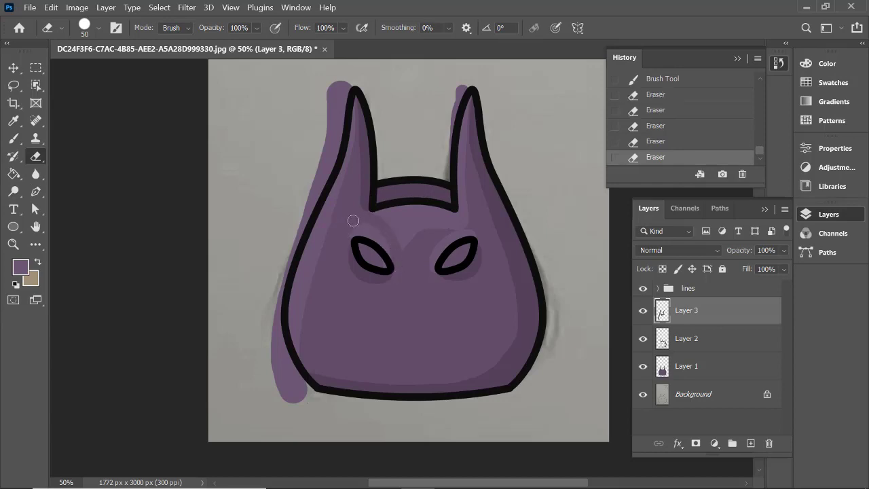
mouse_move(373, 221)
left_mouse_down()
mouse_move(402, 248)
mouse_move(369, 230)
left_mouse_up()
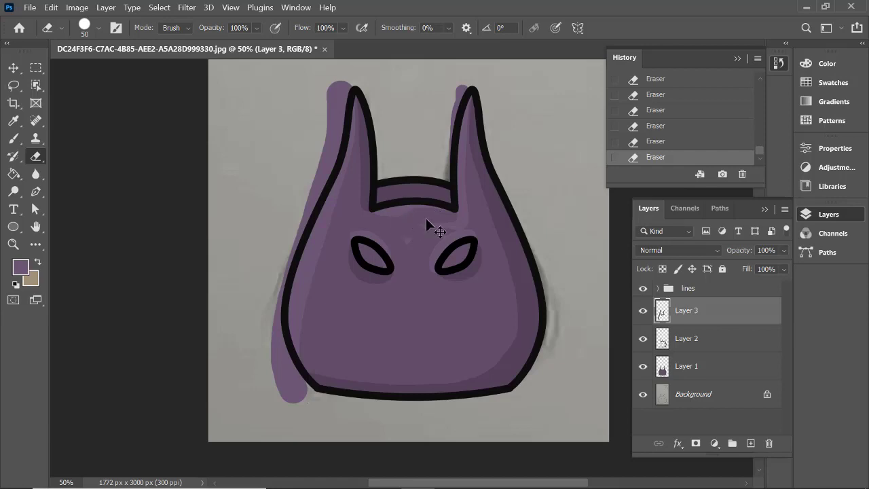
Clean up the remaining highlight between the eyes and above the right eye, undoing and redoing eraser strokes to compare
key("ctrl+z")
key("ctrl+z")
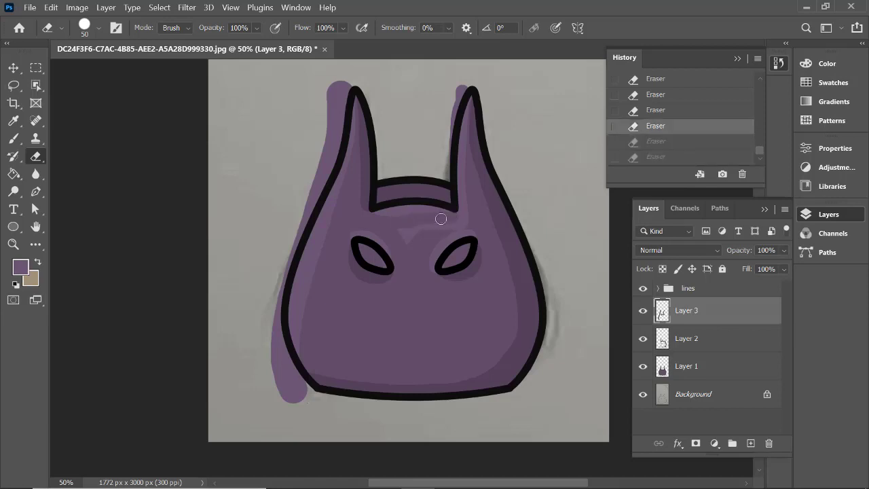
key("ctrl+shift+z")
key("ctrl+shift+z")
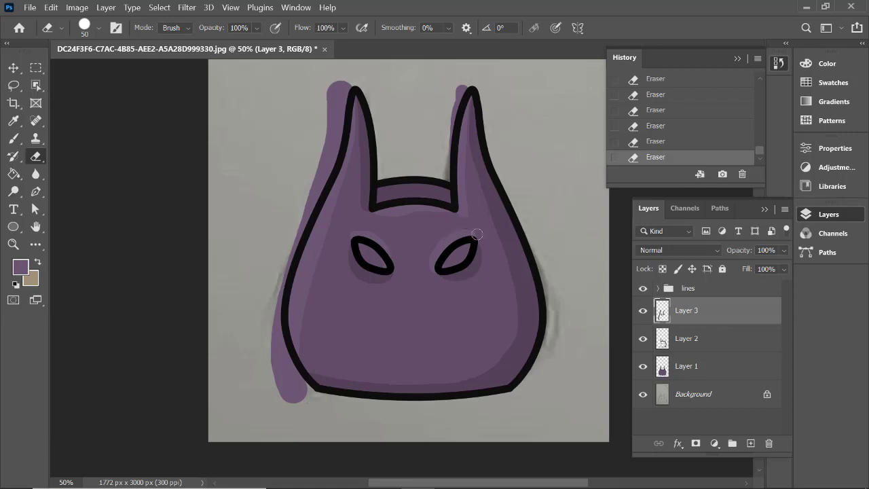
key("ctrl+z")
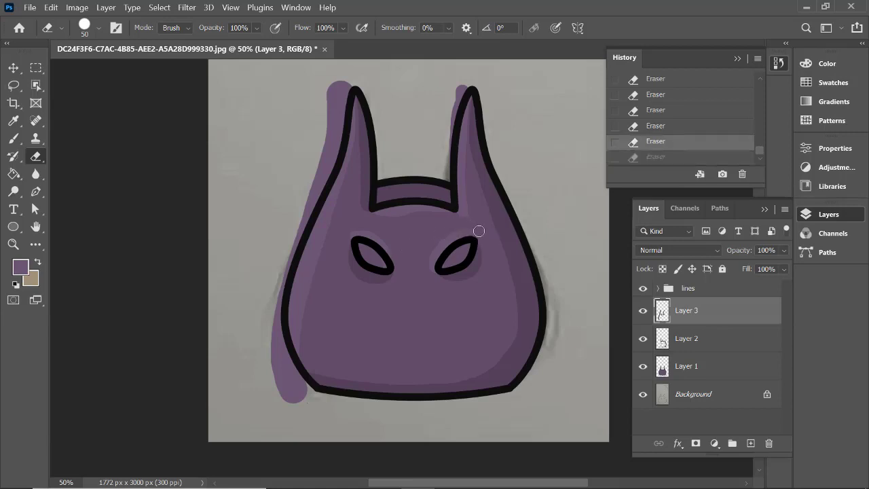
key("ctrl+shift+z")
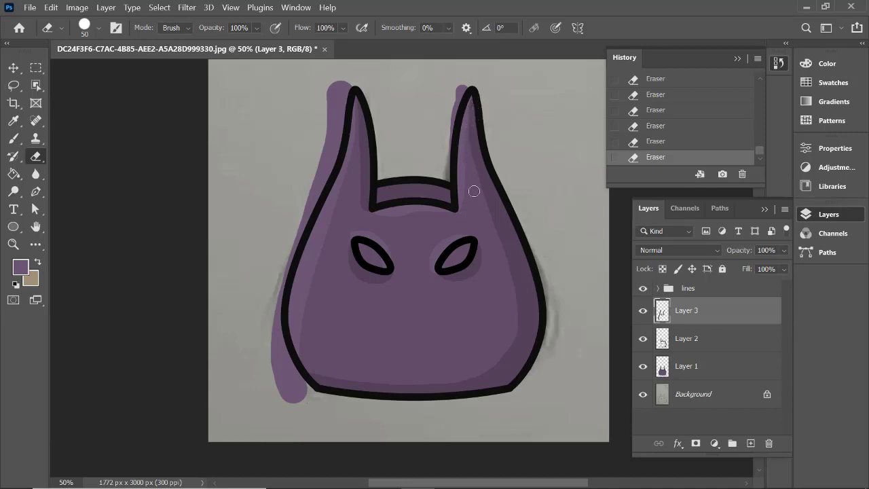
Erase the lighter purple spilling outside the outline beside both horns and down the left side, and trim the left highlight's lower inner edge
left_click_drag(463, 85, 443, 157)
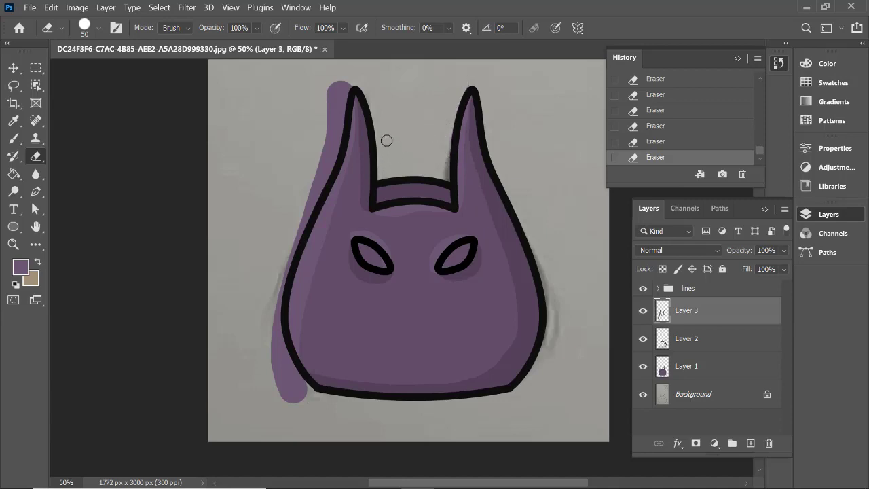
mouse_move(341, 79)
left_mouse_down()
mouse_move(322, 109)
mouse_move(347, 74)
mouse_move(336, 142)
mouse_move(339, 120)
mouse_move(324, 172)
mouse_move(328, 109)
mouse_move(325, 151)
mouse_move(300, 213)
mouse_move(333, 148)
left_mouse_up()
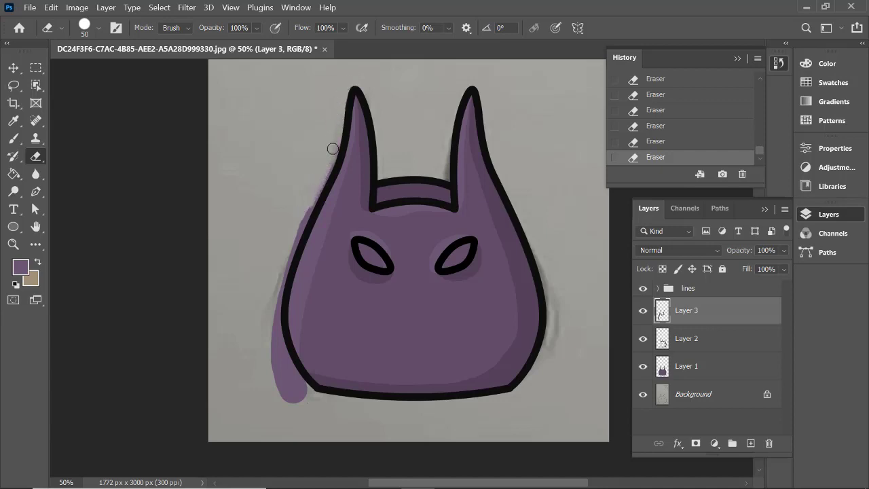
mouse_move(321, 180)
left_mouse_down()
mouse_move(293, 229)
mouse_move(310, 191)
left_mouse_up()
mouse_move(292, 239)
left_mouse_down()
mouse_move(275, 343)
mouse_move(293, 401)
mouse_move(270, 353)
left_mouse_up()
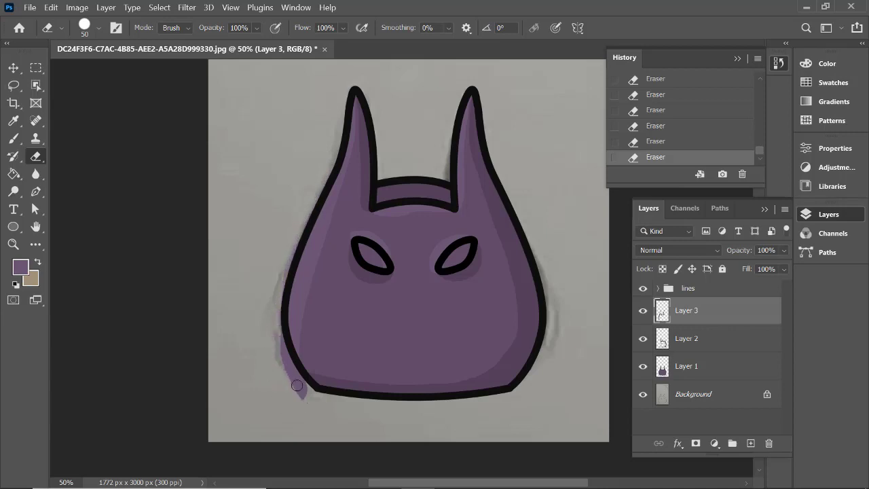
mouse_move(297, 385)
left_mouse_down()
mouse_move(285, 357)
mouse_move(311, 403)
mouse_move(273, 332)
left_mouse_up()
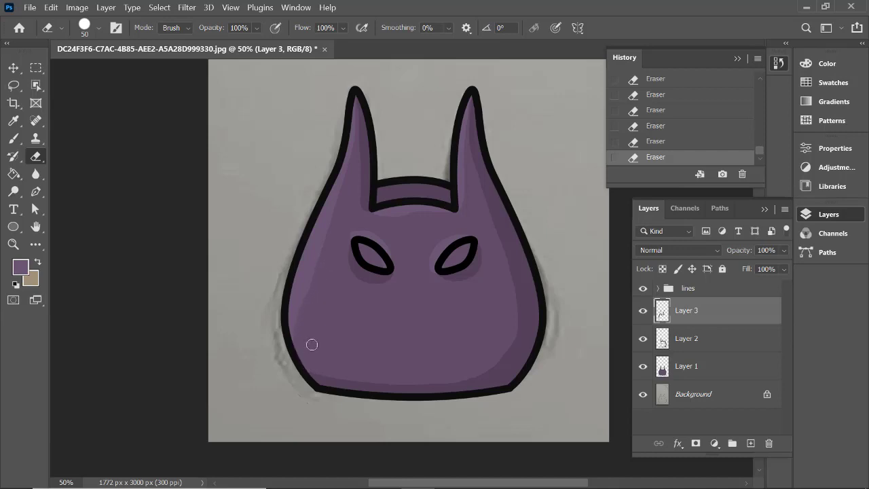
key("ctrl+z")
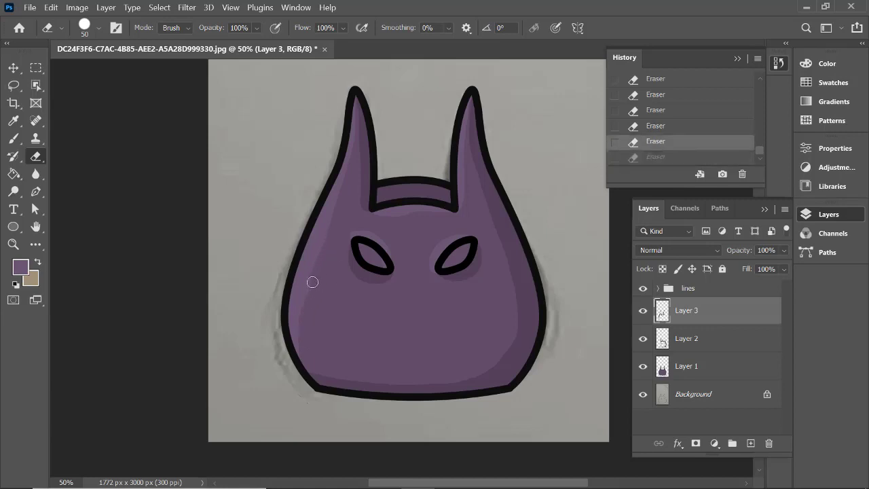
left_click(308, 357)
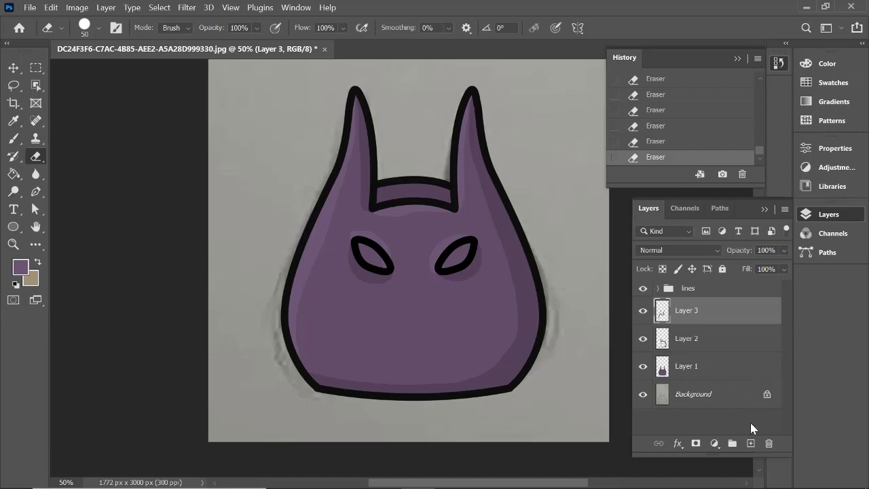
Add a new layer above Layer 3 and set the foreground color to golden yellow (#efbc59)
left_click(751, 443)
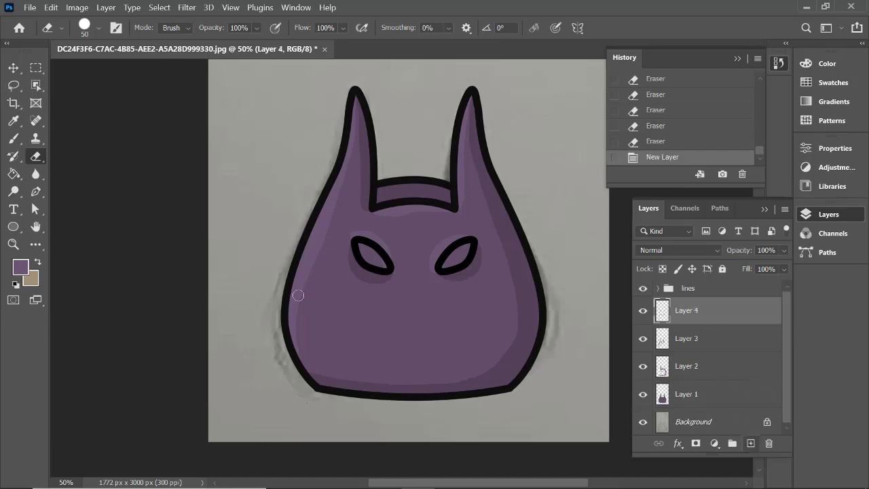
left_click(19, 272)
left_click(446, 243)
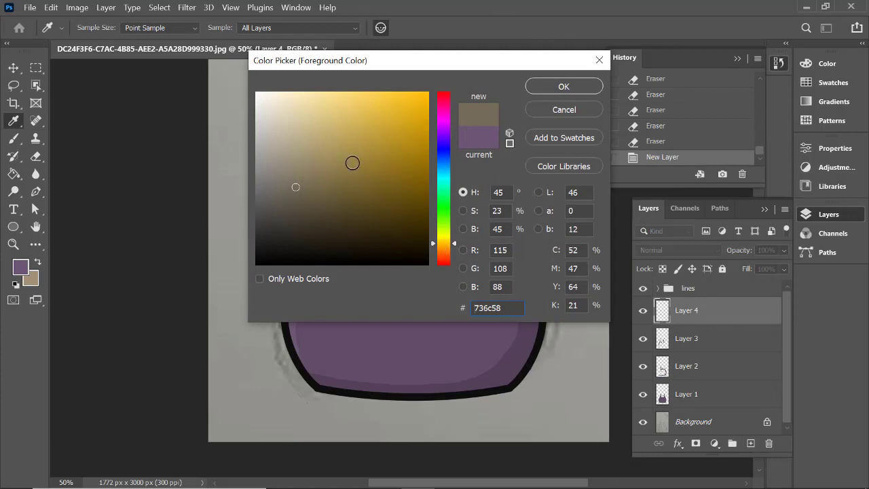
mouse_move(295, 187)
left_mouse_down()
mouse_move(352, 129)
mouse_move(341, 116)
mouse_move(364, 102)
left_mouse_up()
left_click(443, 249)
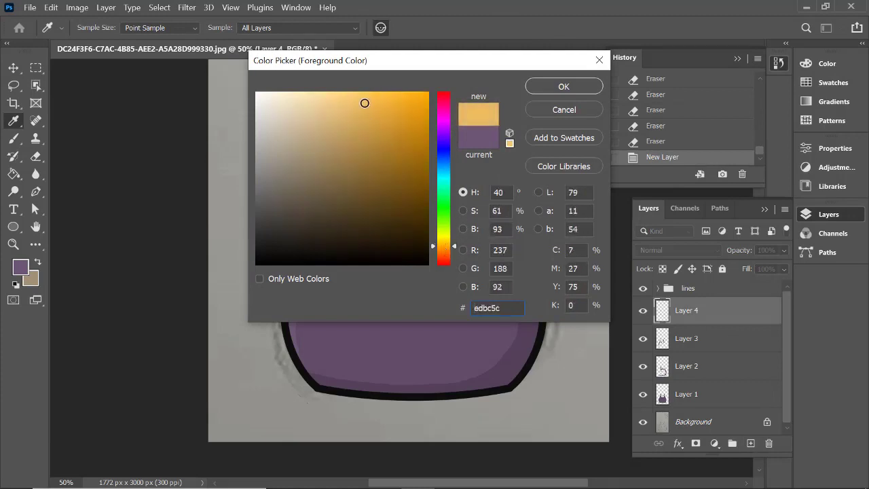
left_click(540, 87)
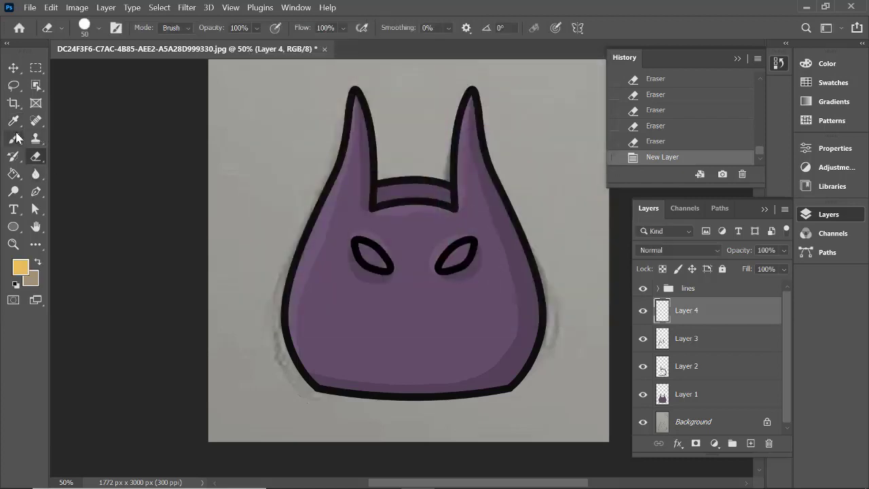
Paint both eyes golden yellow on Layer 4 with the 60 px brush and erase the spill around their outlines
left_click(14, 138)
mouse_move(360, 245)
left_mouse_down()
mouse_move(381, 264)
mouse_move(367, 267)
mouse_move(387, 273)
left_mouse_up()
mouse_move(442, 266)
left_mouse_down()
mouse_move(459, 251)
mouse_move(447, 264)
left_mouse_up()
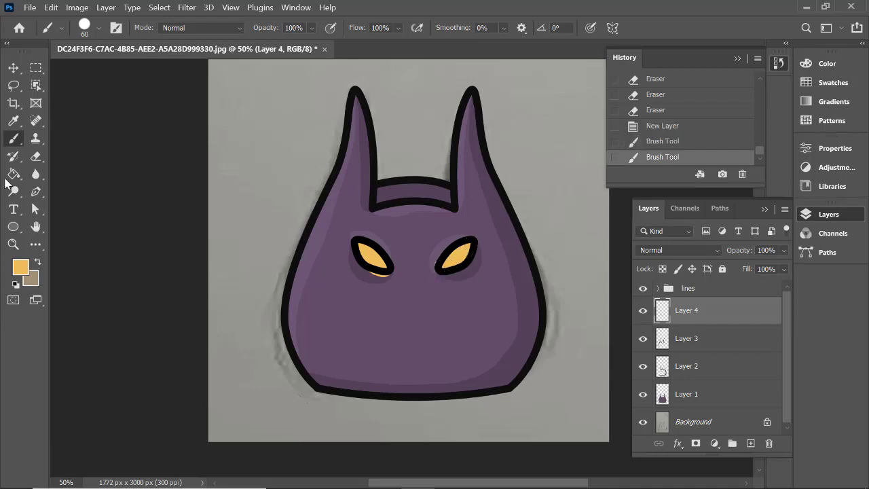
left_click(36, 156)
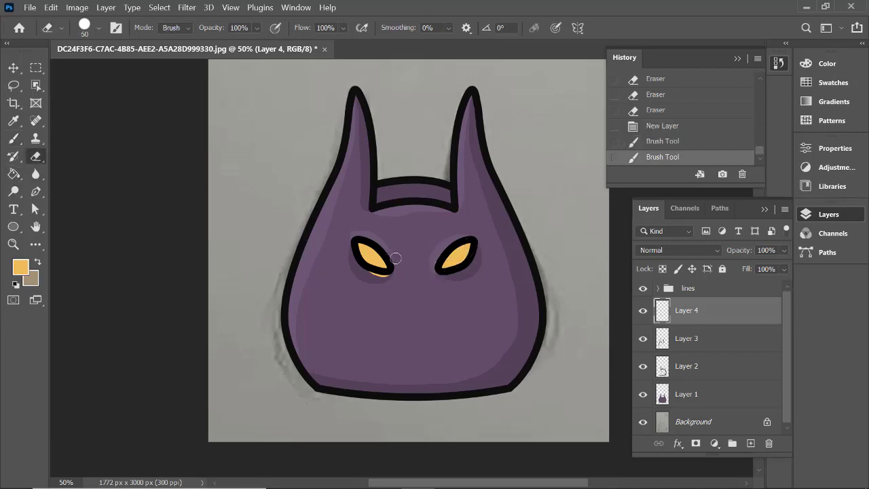
mouse_move(396, 259)
left_mouse_down()
mouse_move(404, 282)
mouse_move(363, 272)
mouse_move(397, 277)
left_mouse_up()
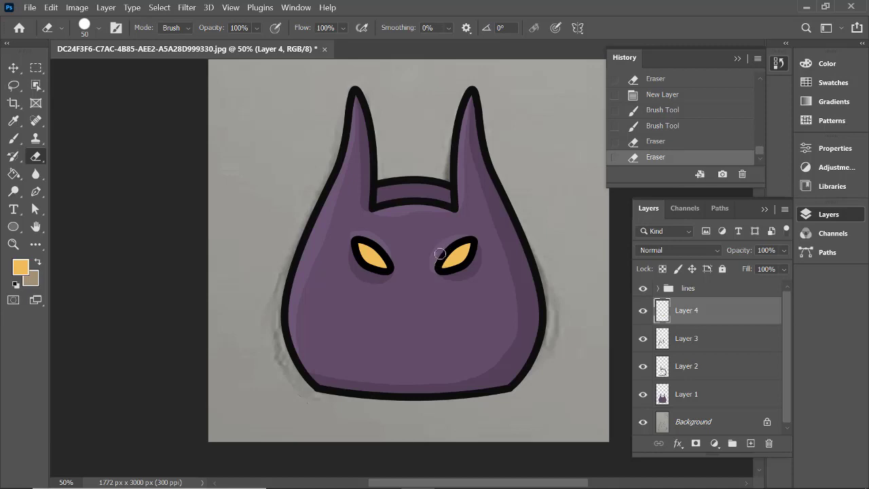
mouse_move(441, 253)
left_mouse_down()
mouse_move(430, 274)
mouse_move(482, 268)
left_mouse_up()
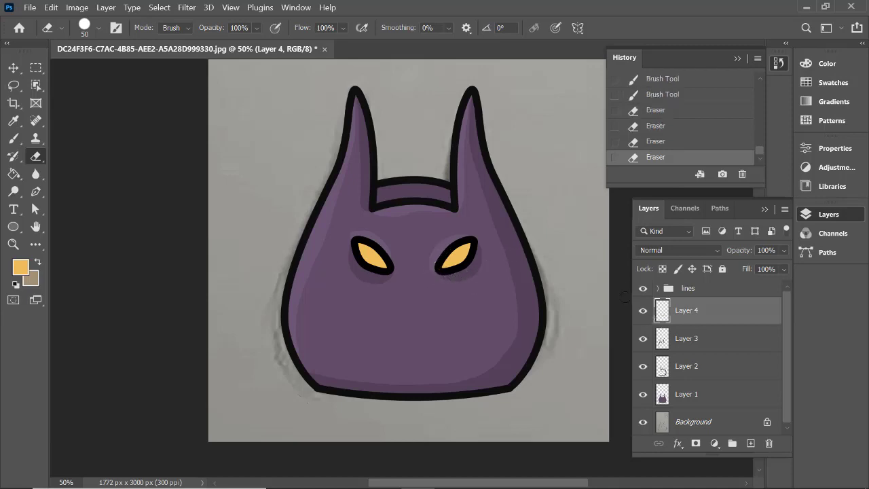
Hide and reshow the lines group and Layer 3 to check the coloring, and erase the lighter purple inside the band on Layer 3
left_click(644, 288)
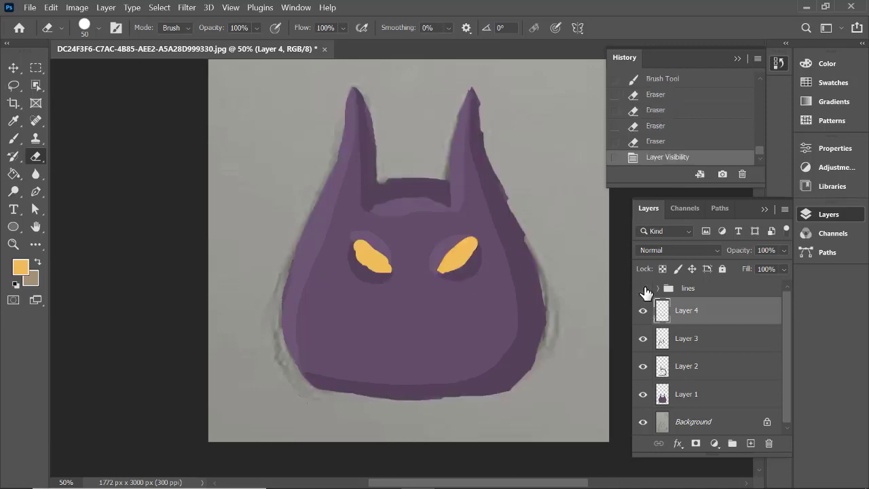
left_click(644, 288)
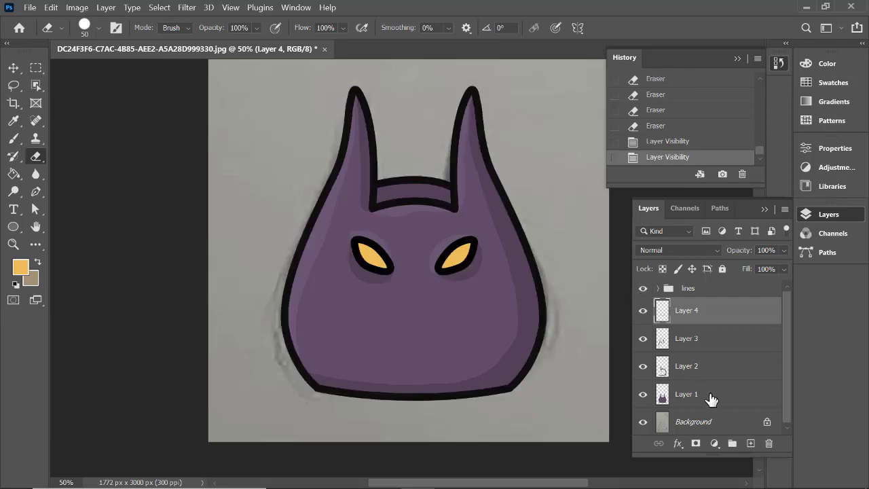
left_click(643, 340)
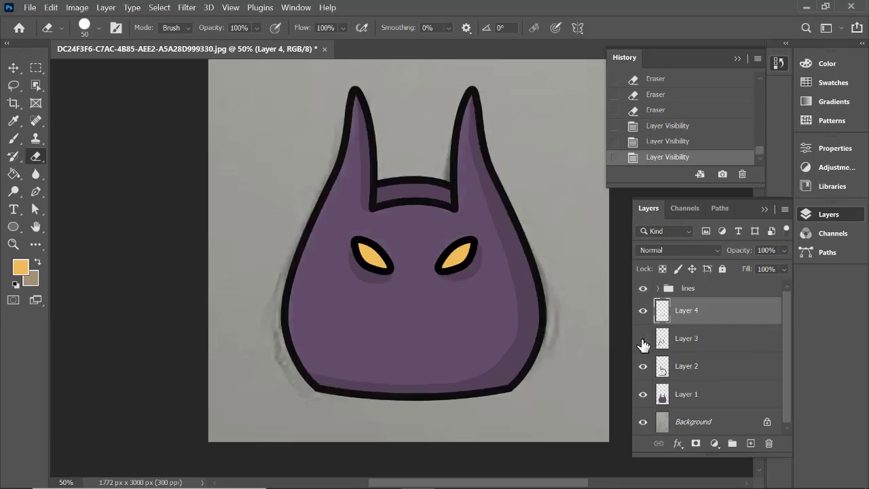
left_click(643, 341)
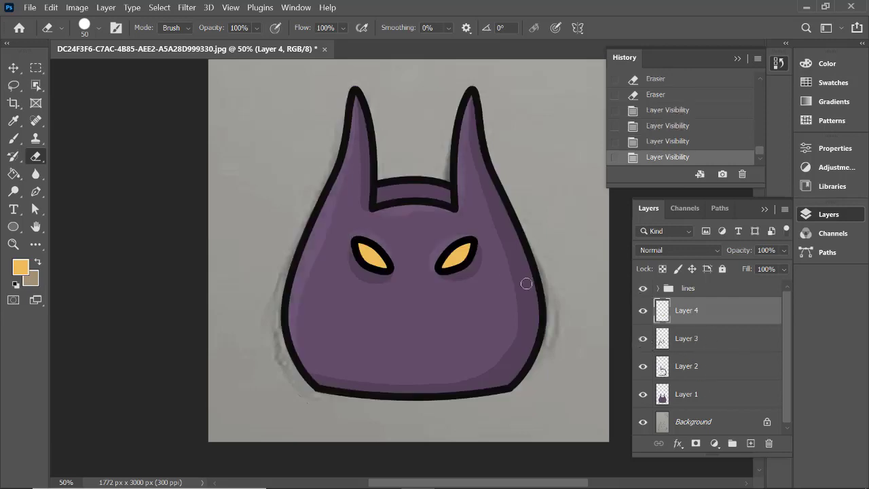
left_click(702, 349)
left_click_drag(417, 193, 435, 194)
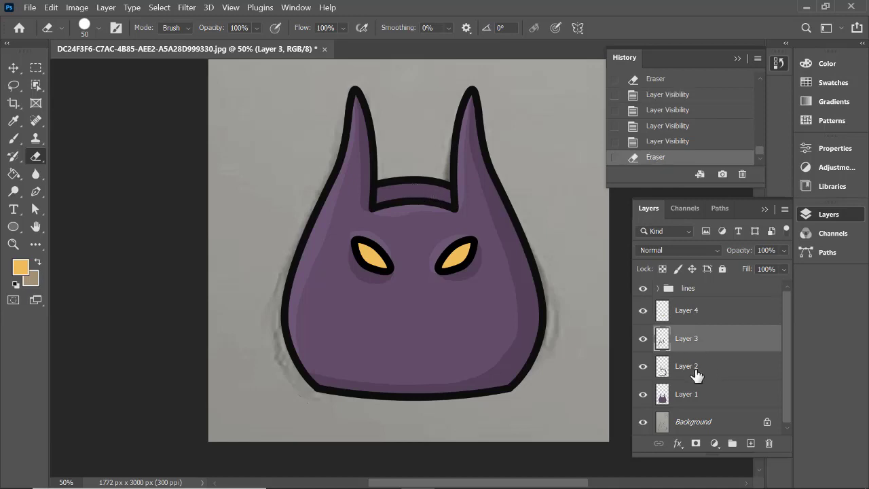
Add an empty layer directly above Background, and group Layers 1 through 4 under the name "colors"
left_click(679, 422)
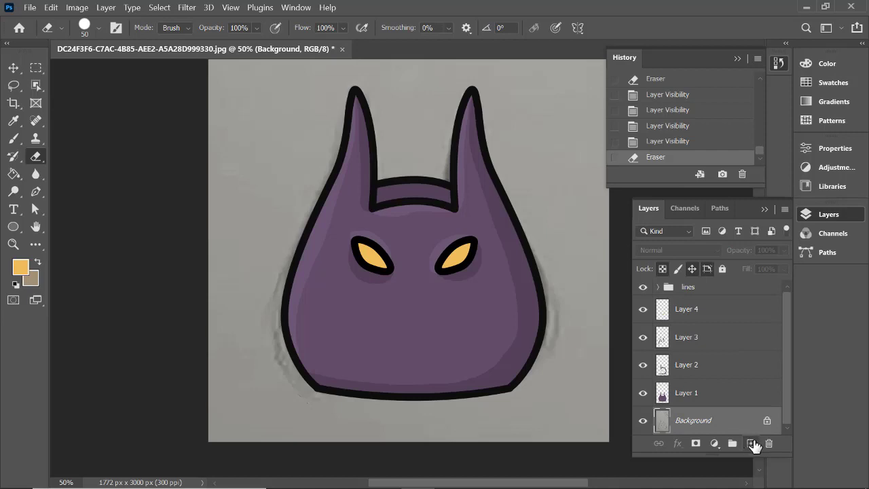
left_click(747, 442)
left_click(724, 382)
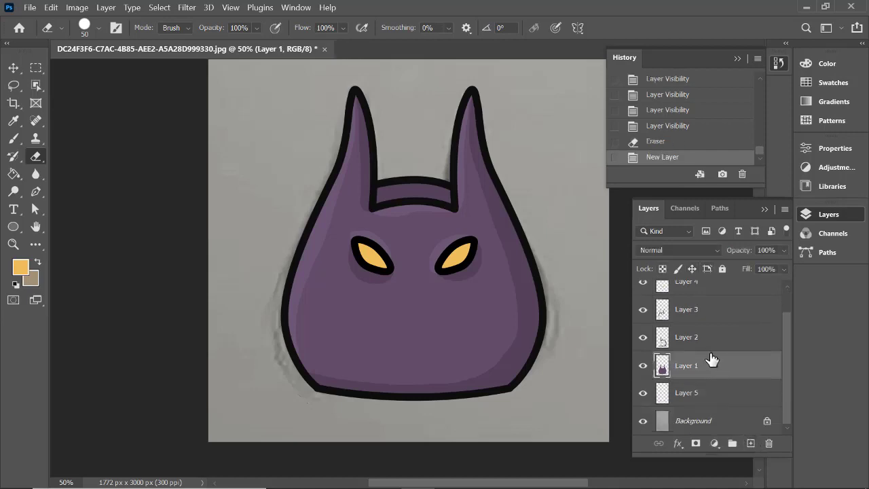
scroll(711, 359, "up", 1)
left_click(703, 316, "shift")
left_click_drag(725, 366, 733, 444)
double_click(692, 305)
type("co")
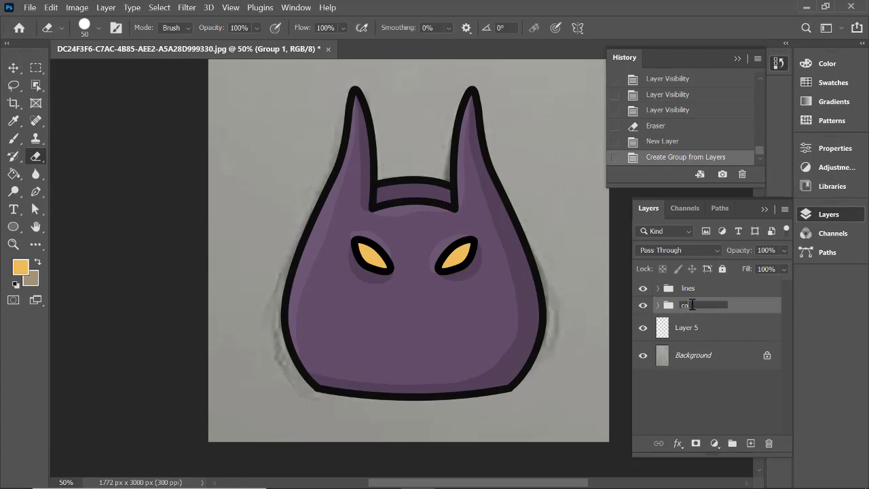
type("lors")
Swap the foreground and background colors and fill Layer 5 with the tan color using the Paint Bucket
left_click(709, 325)
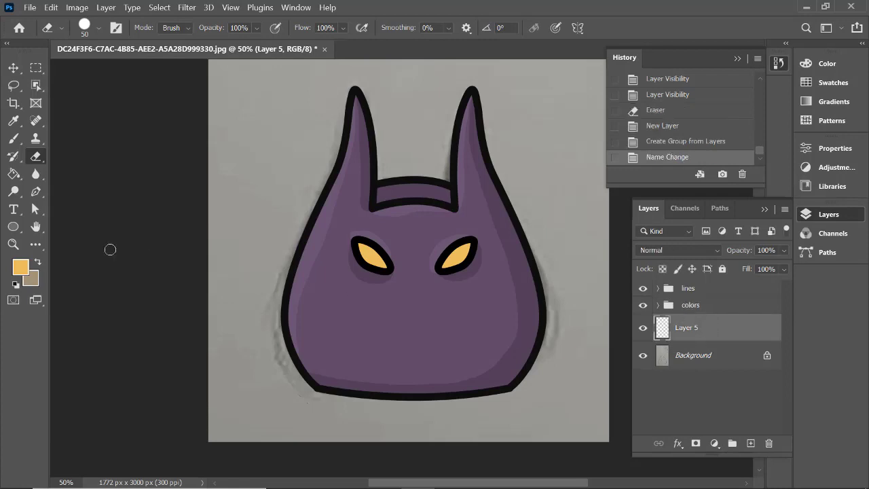
left_click(20, 267)
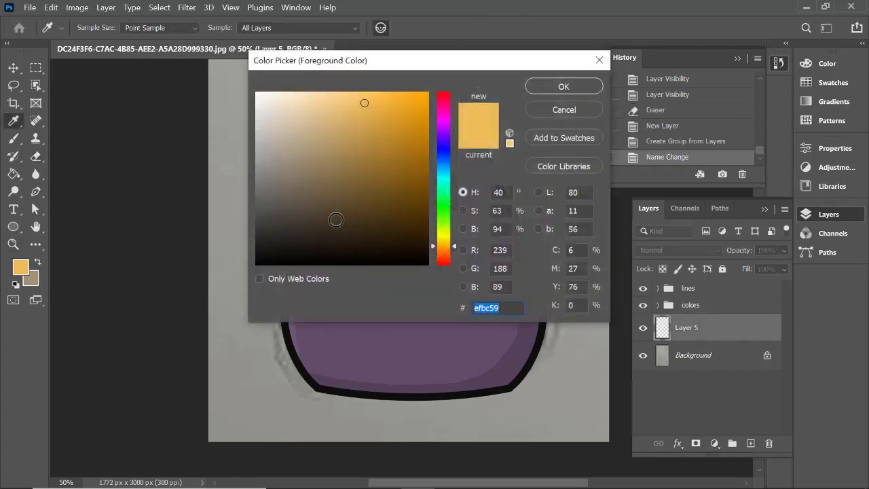
left_click(557, 110)
left_click(38, 262)
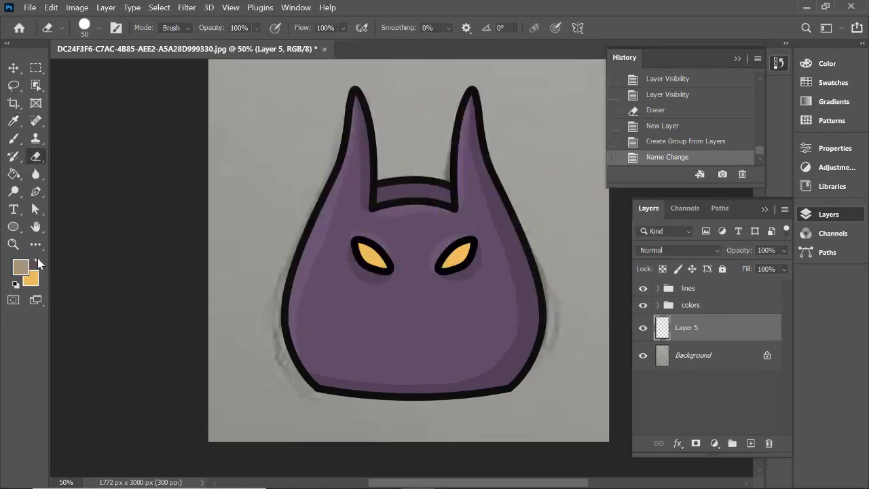
left_click(13, 173)
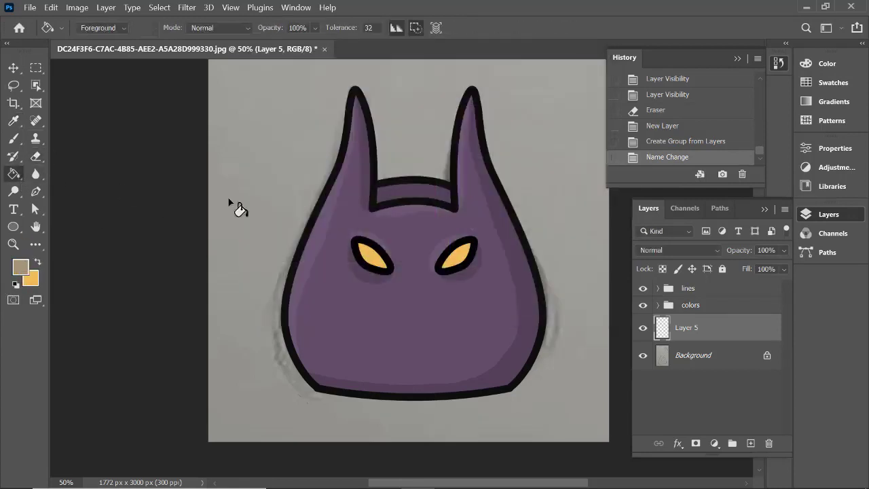
left_click(229, 201)
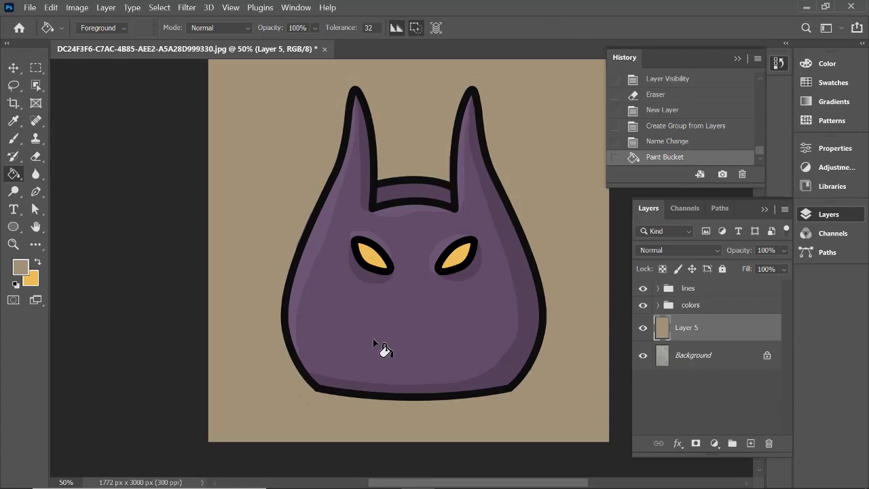
Set the foreground color to a grayish brown (#898378) and refill Layer 5 with it
left_click(21, 267)
left_click(279, 170)
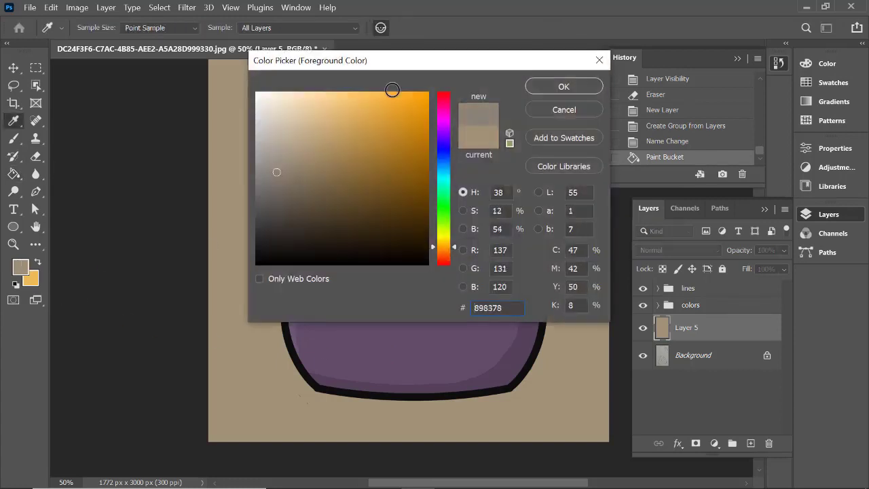
left_click(563, 86)
key("g")
left_click(253, 167)
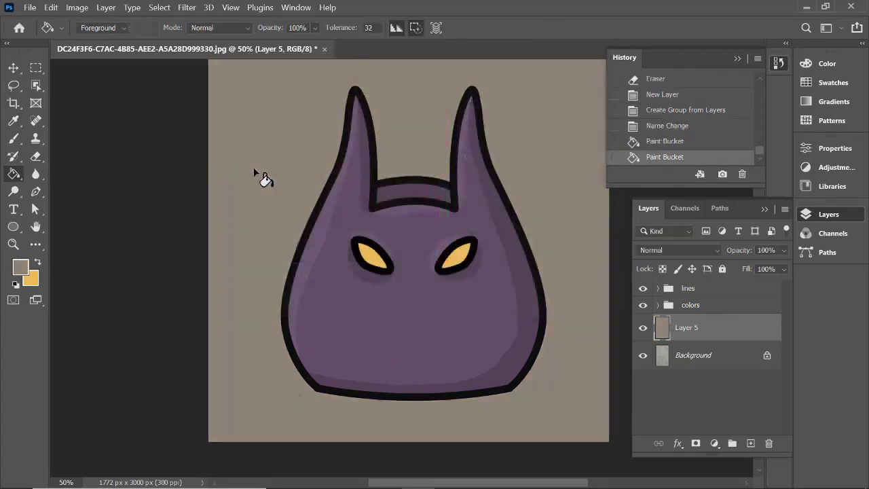
scroll(295, 241, "down", 2)
scroll(295, 241, "up", 3)
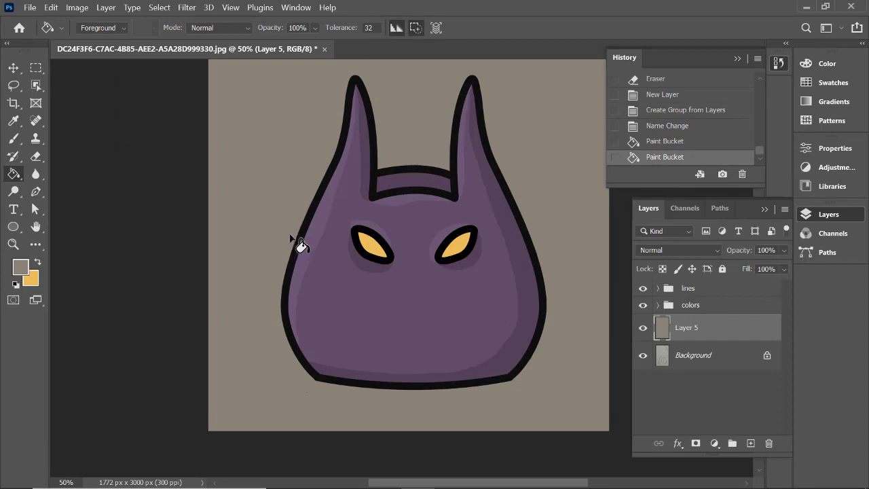
Compare the drawing with Layer 3 hidden and shown, and erase part of its forehead highlight below the band with the 50 px eraser
left_click(696, 309)
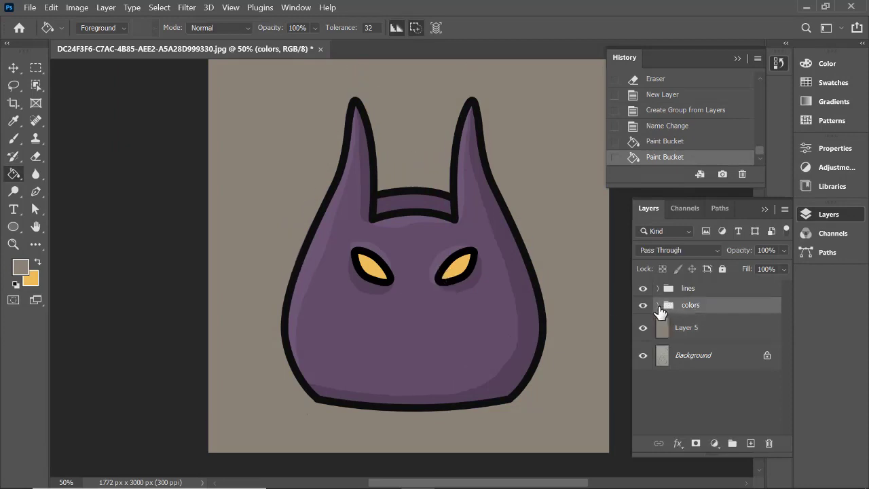
left_click(657, 304)
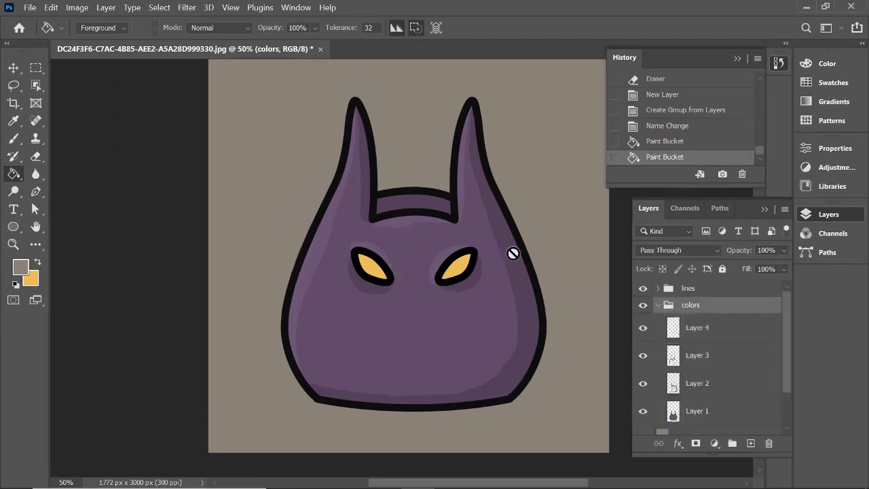
left_click(643, 356)
left_click(643, 356)
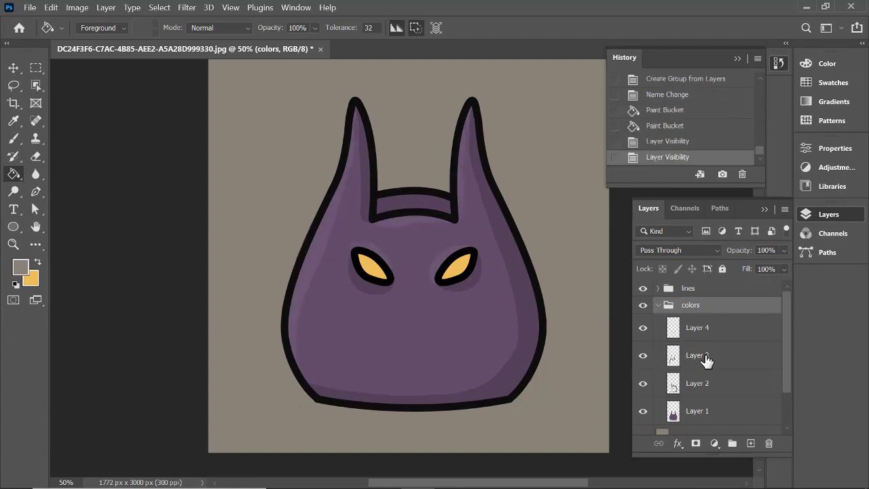
left_click(703, 358)
left_click(37, 158)
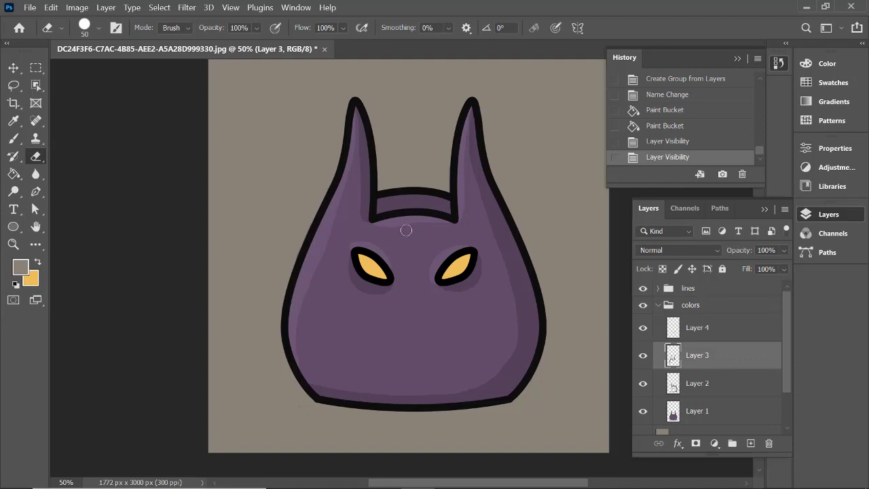
left_click(429, 229)
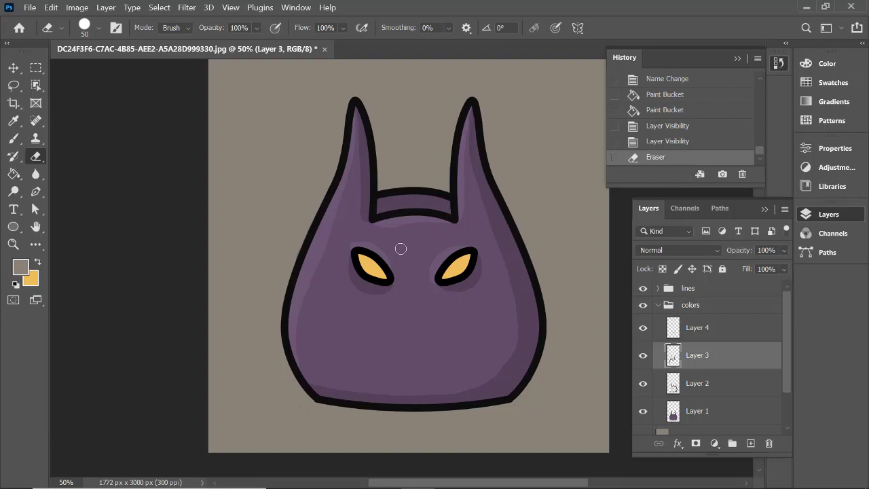
Check the eye color layer, Layer 4, by toggling its visibility, and try an Outer Glow on it with a size of 103 px
left_click(643, 327)
left_click(643, 327)
left_click(726, 331)
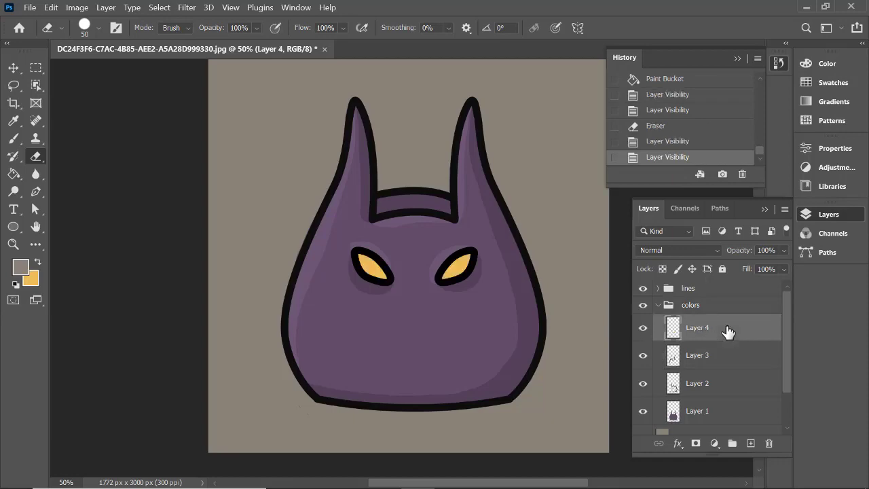
double_click(733, 330)
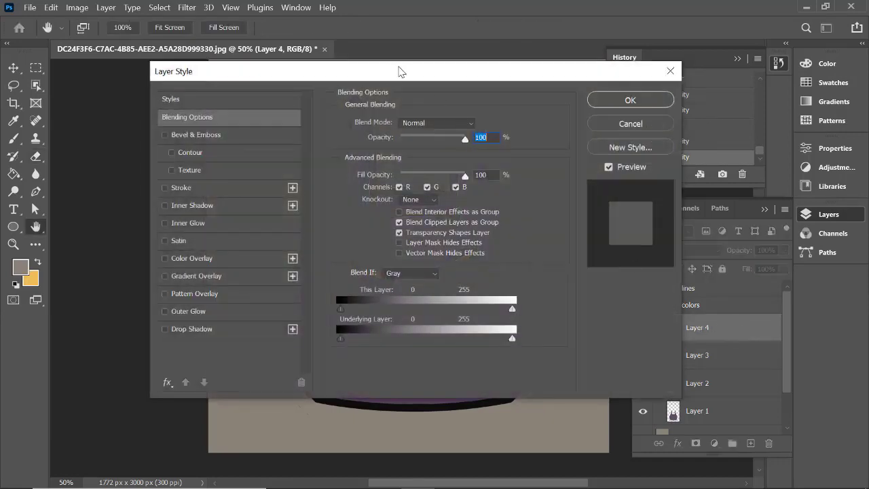
left_click_drag(399, 72, 711, 70)
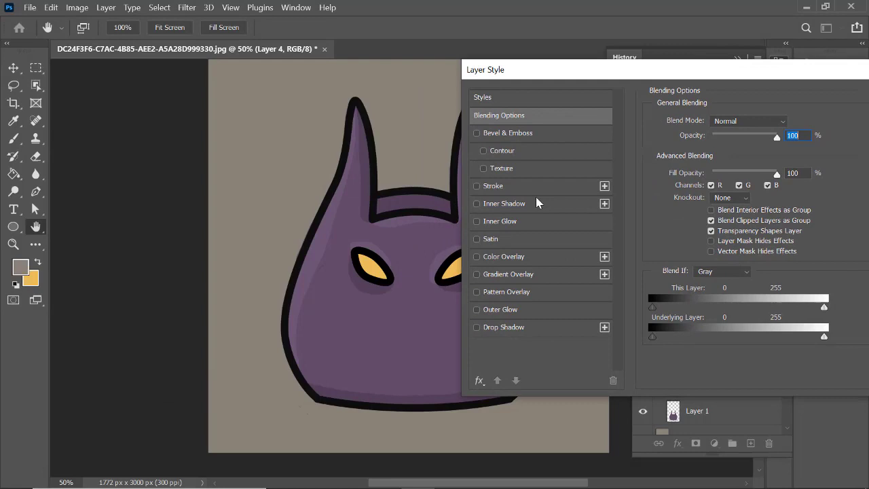
left_click(476, 310)
left_click(542, 309)
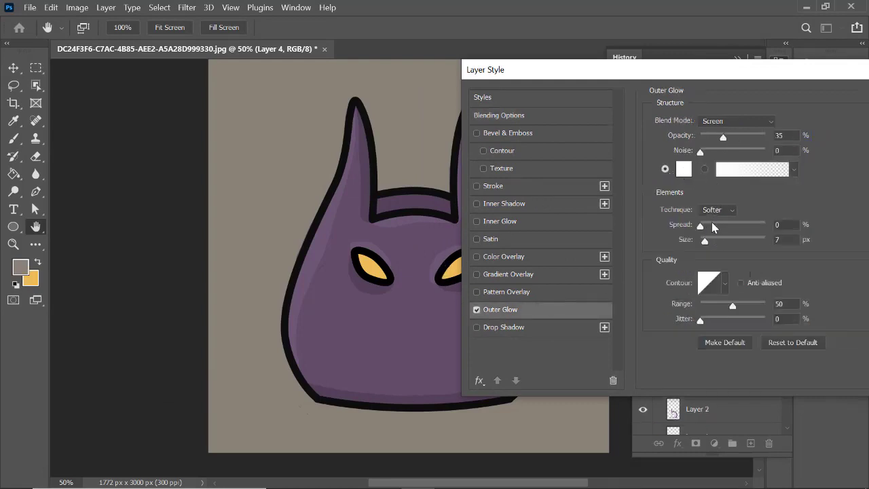
left_click_drag(713, 240, 731, 239)
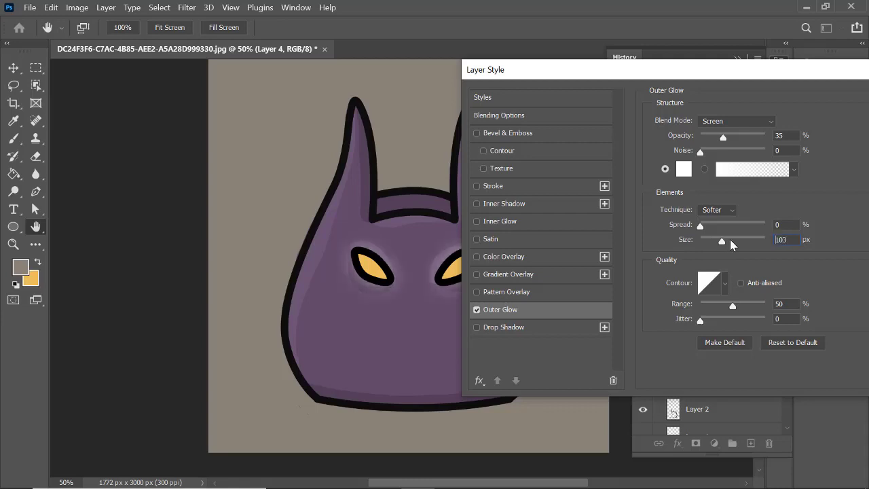
Try a saturated orange (#ff9000) as the outer glow color
left_click(684, 170)
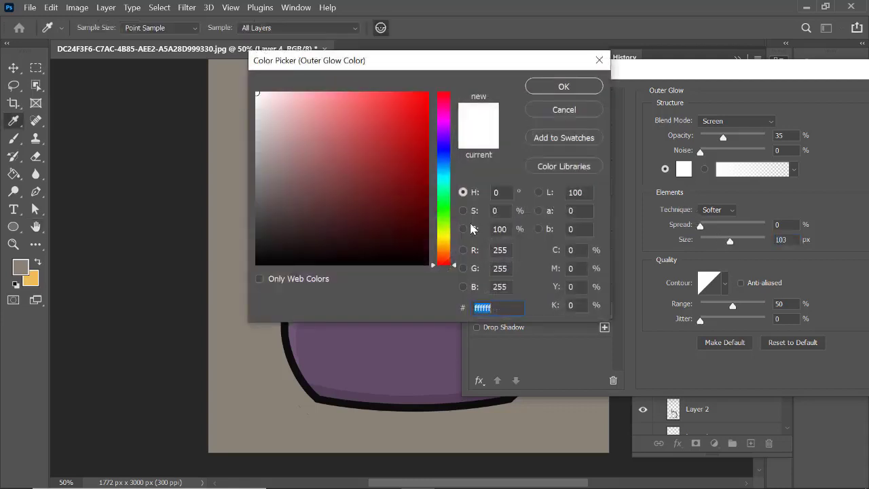
left_click_drag(408, 64, 629, 70)
left_click(377, 261)
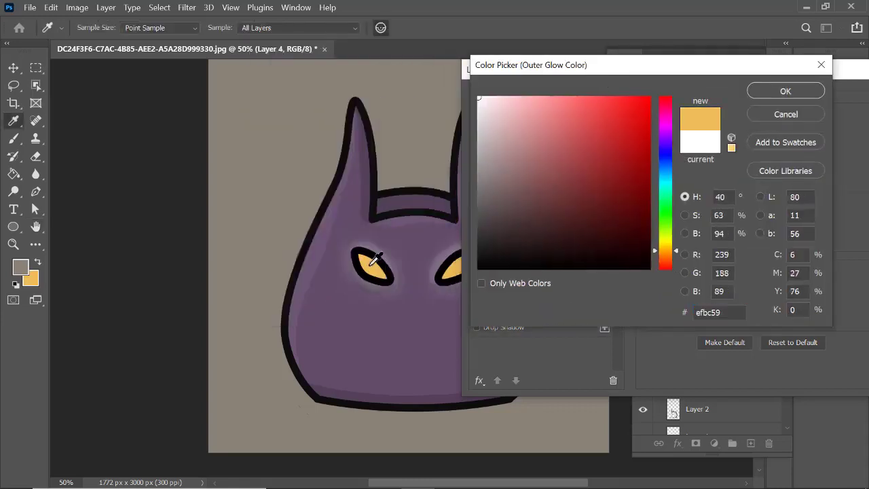
left_click(604, 110)
left_click(649, 97)
left_click(669, 256)
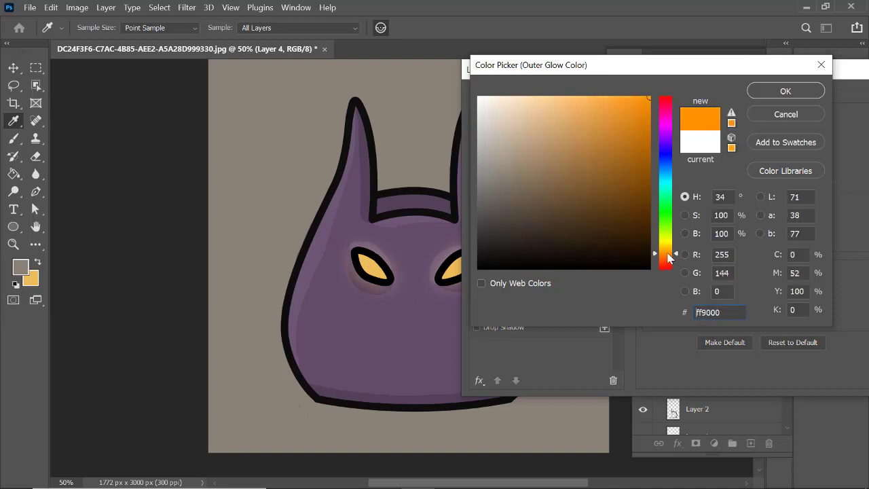
key("Return")
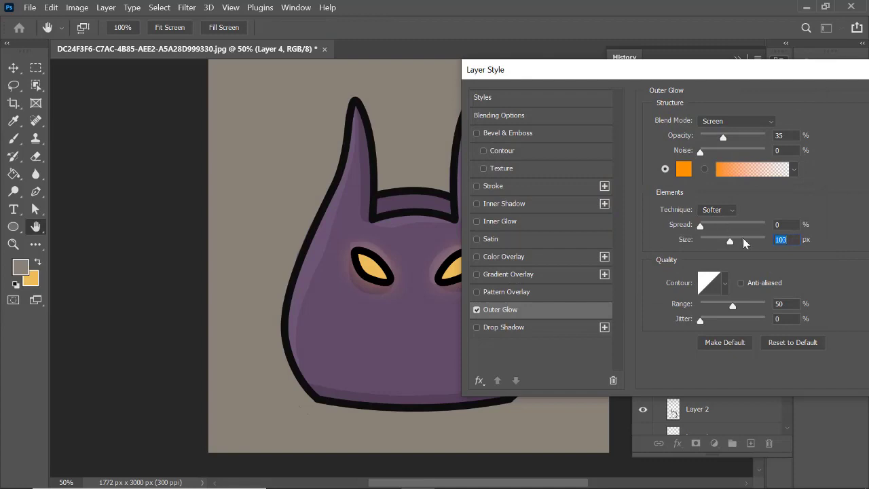
Try the orange glow at 250 px size, 100% opacity and 6% spread, and discard the layer style
left_click_drag(745, 243, 767, 242)
left_click_drag(739, 137, 798, 148)
left_click_drag(728, 227, 781, 227)
left_click_drag(727, 224, 707, 227)
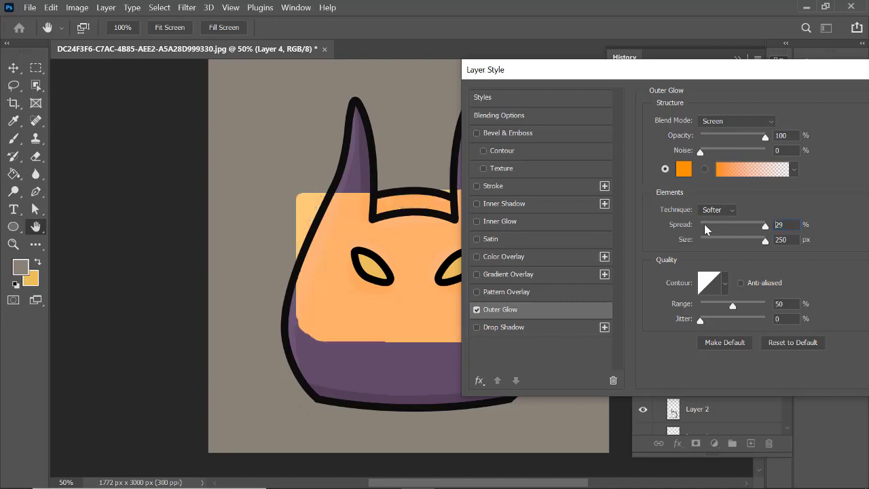
left_click_drag(654, 73, 446, 75)
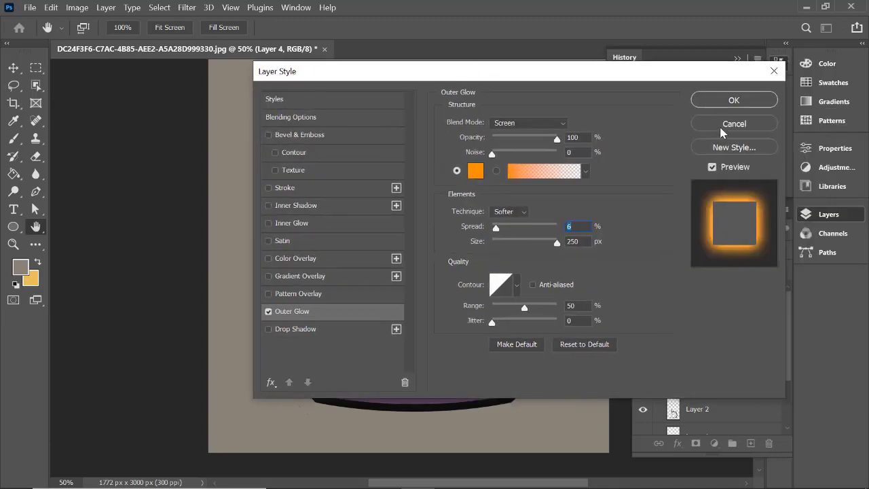
left_click(734, 123)
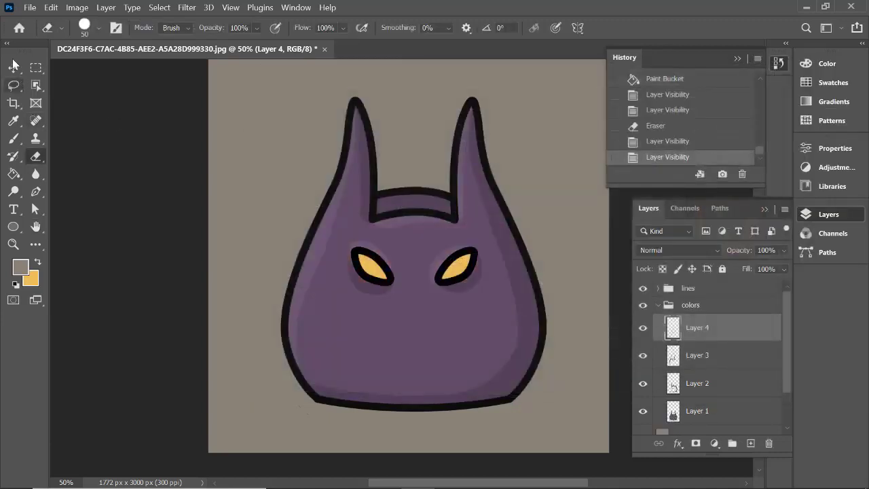
Try a new Outer Glow on Layer 4 with a size of 51 px
double_click(709, 318)
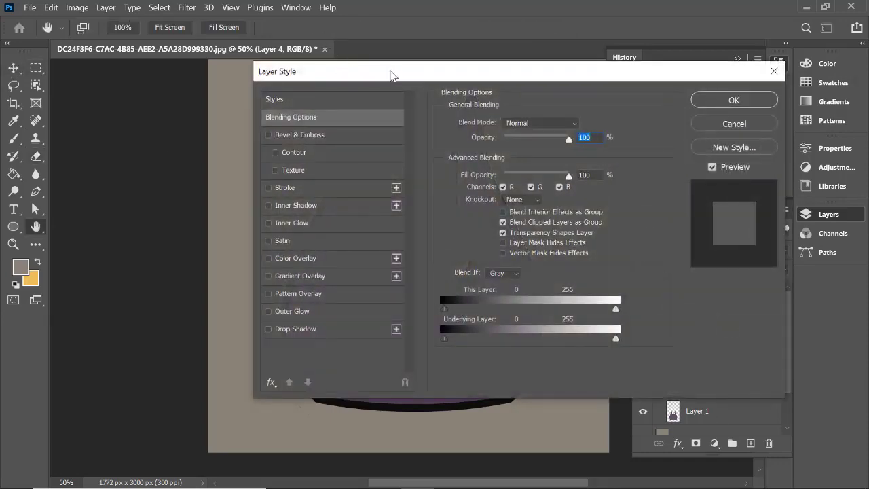
left_click_drag(391, 72, 618, 66)
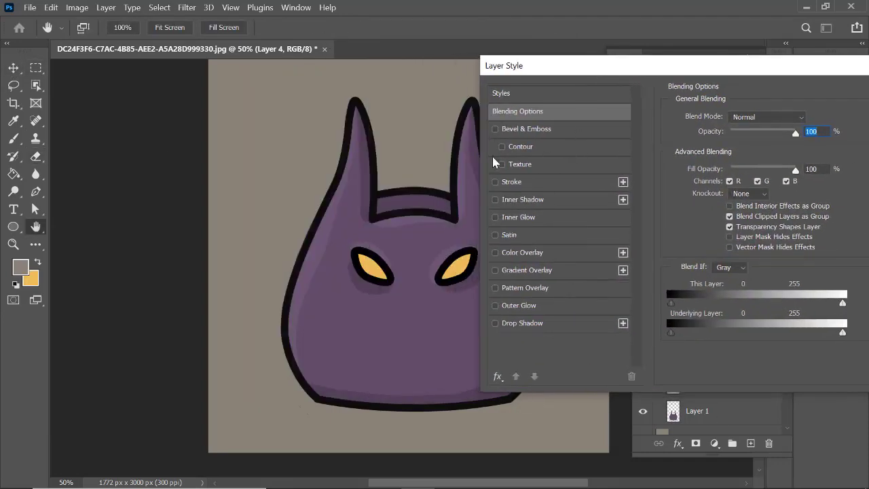
left_click(496, 305)
left_click(527, 306)
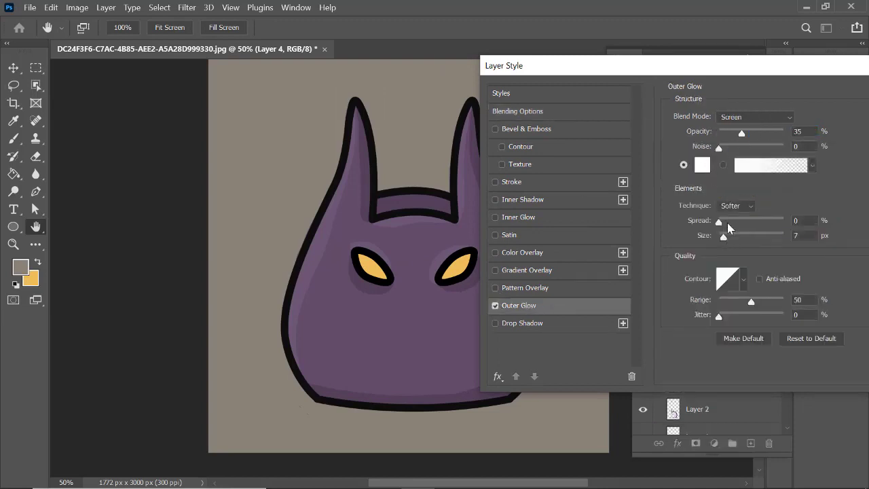
left_click(735, 236)
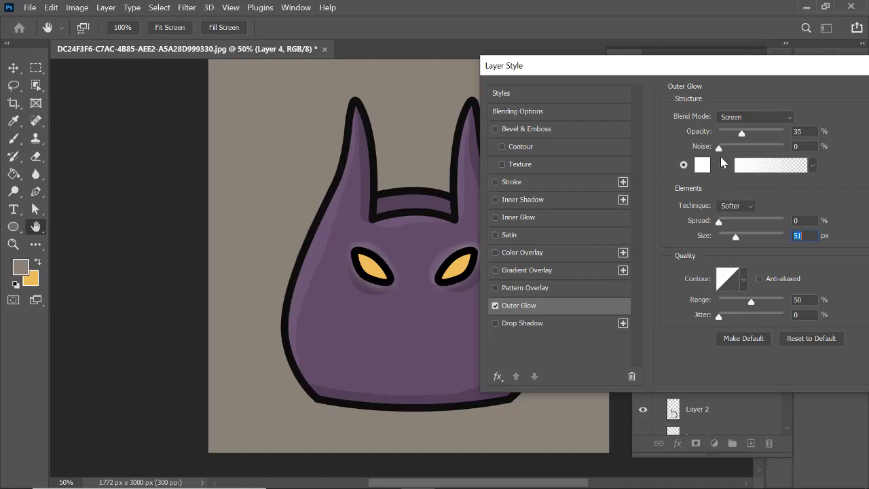
Try the Multiply blend mode for the glow with a dark purple sampled from the drawing
left_click(739, 121)
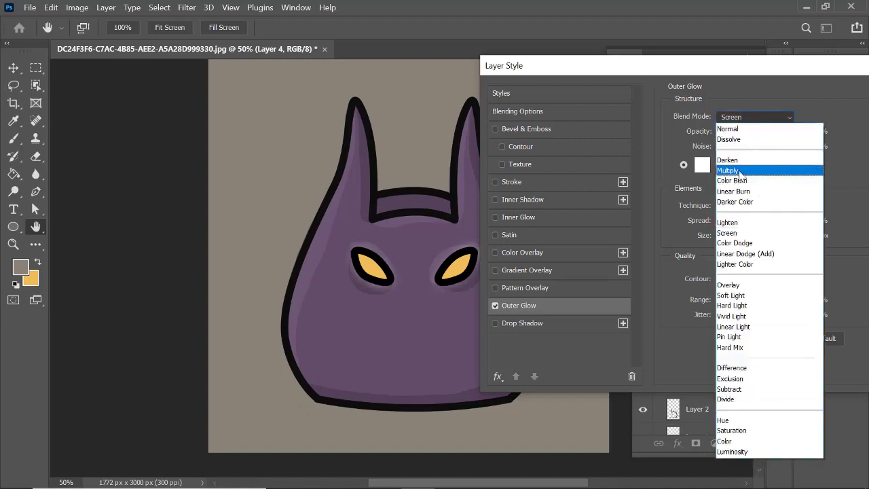
left_click(739, 170)
left_click(704, 167)
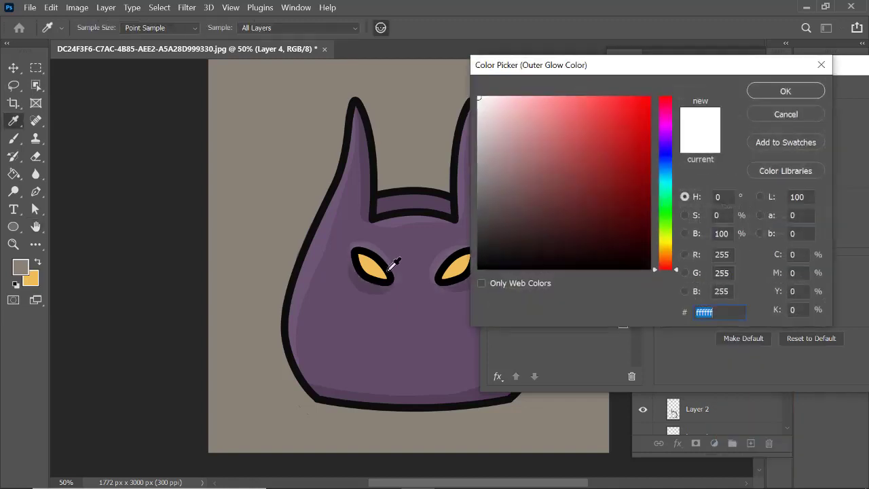
left_click(373, 280)
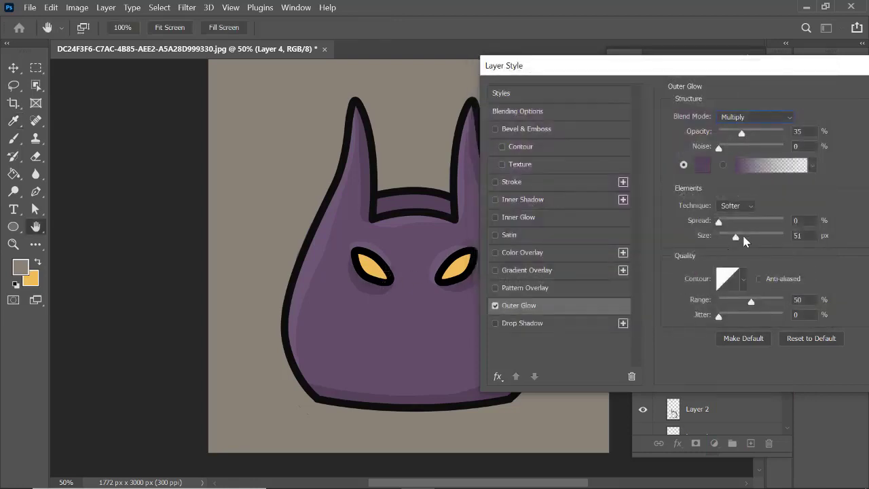
Try the purple glow at 250 px size, 100% opacity and 7% spread, and discard the layer style
left_click_drag(744, 237, 787, 235)
left_click_drag(766, 127, 825, 129)
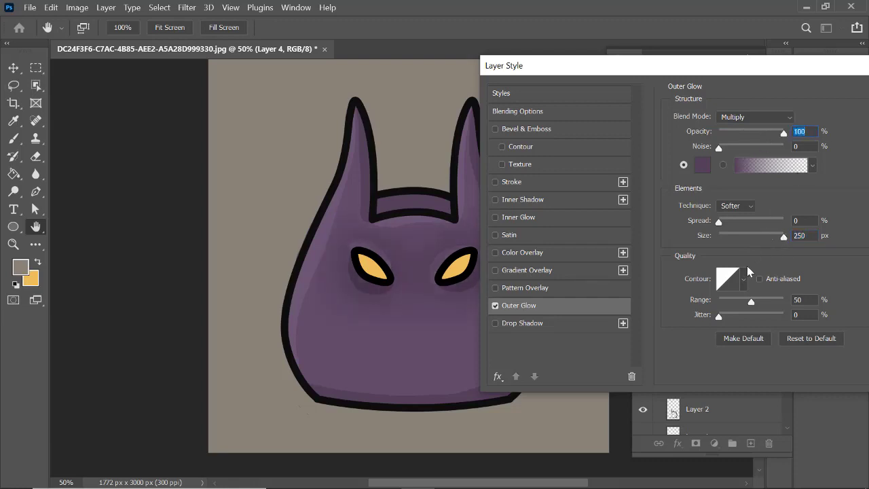
left_click_drag(724, 219, 734, 224)
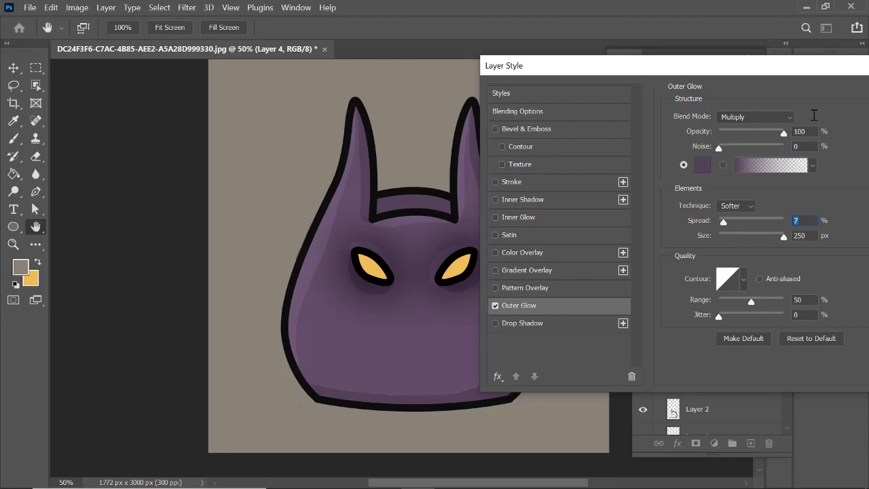
left_click_drag(769, 72, 506, 86)
left_click(693, 129)
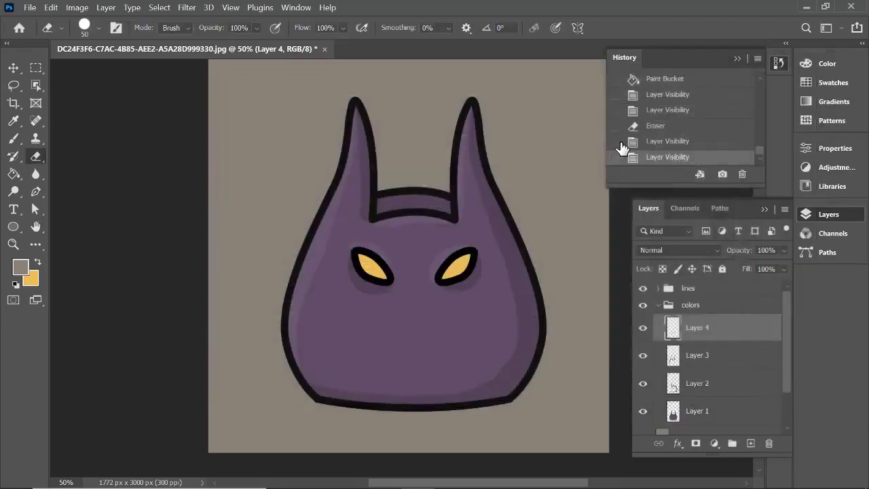
scroll(545, 193, "down", 2)
scroll(545, 193, "up", 2)
scroll(546, 195, "up", 3)
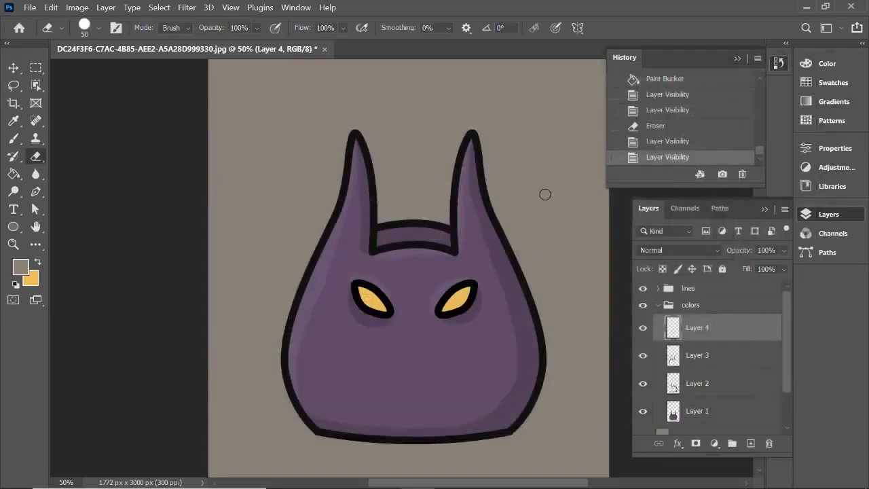
scroll(545, 194, "down", 2)
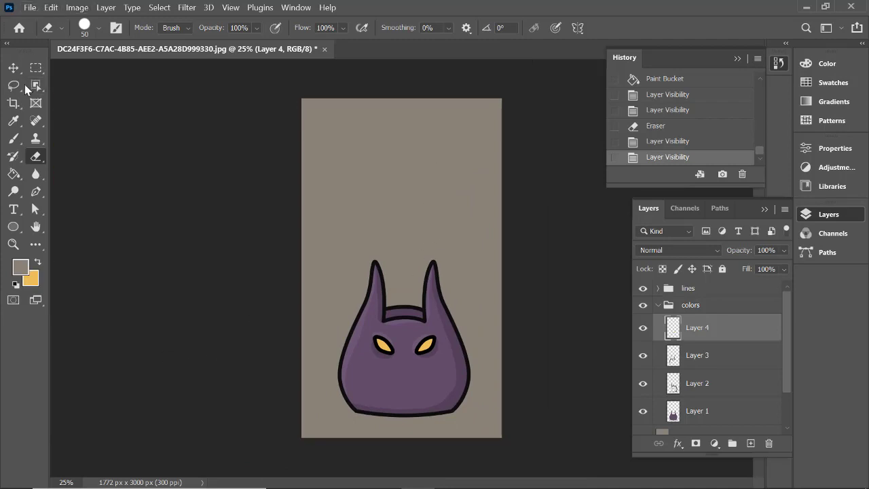
Save the drawing on the computer in the Downloads folder as the Photoshop file bats-pot.psd, with Maximize Compatibility
left_click(30, 7)
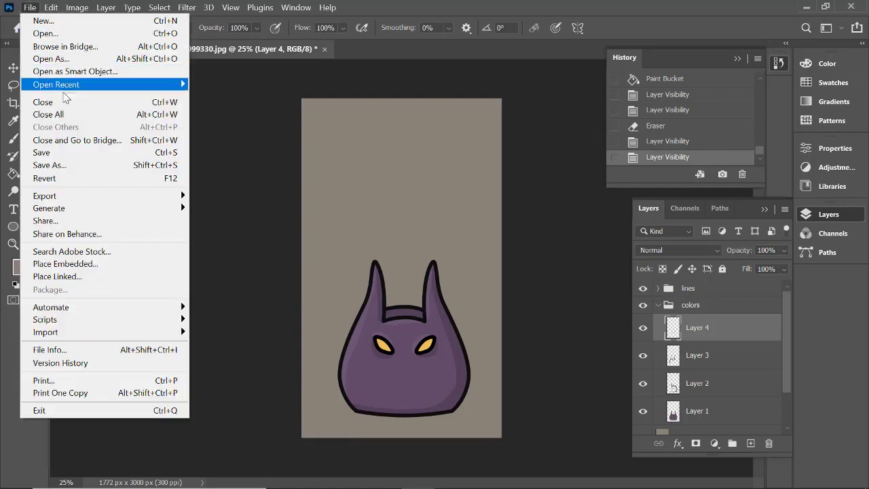
left_click(62, 166)
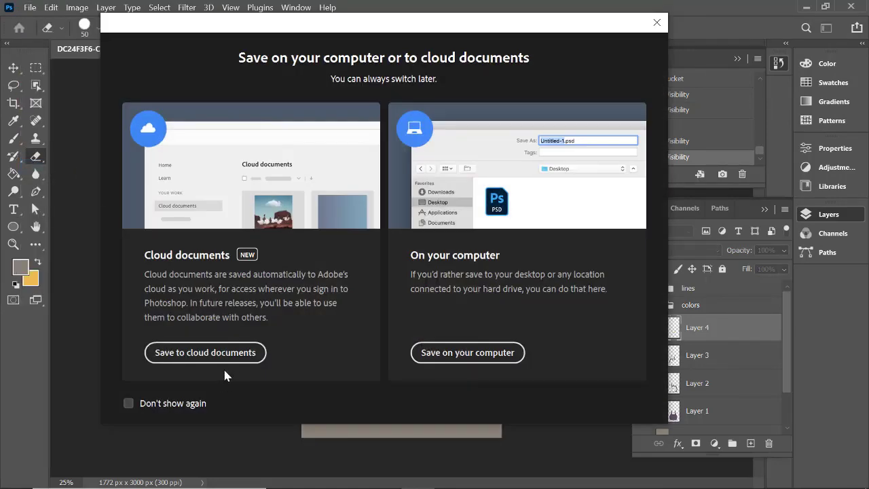
left_click(435, 359)
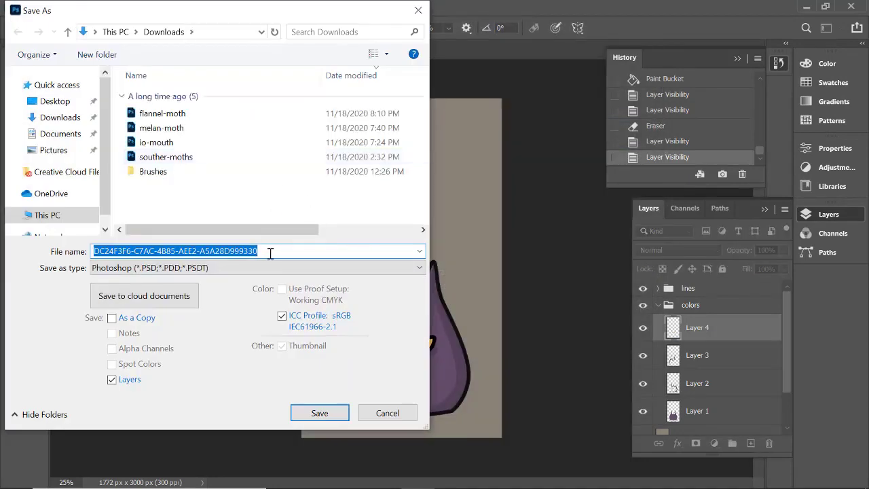
type("bats-pot.psd")
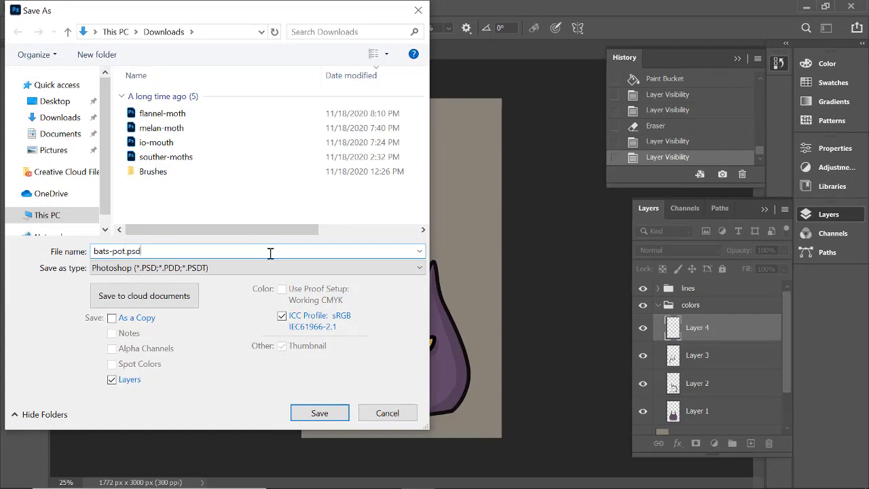
key("Return")
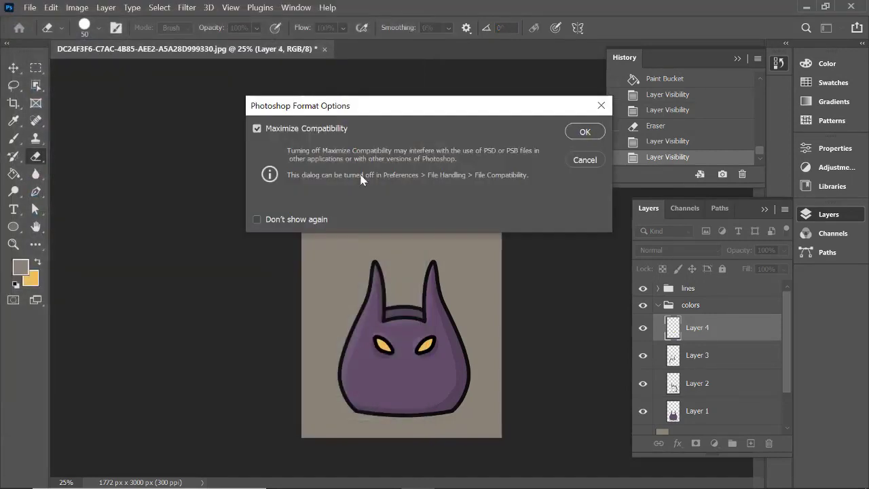
left_click(581, 132)
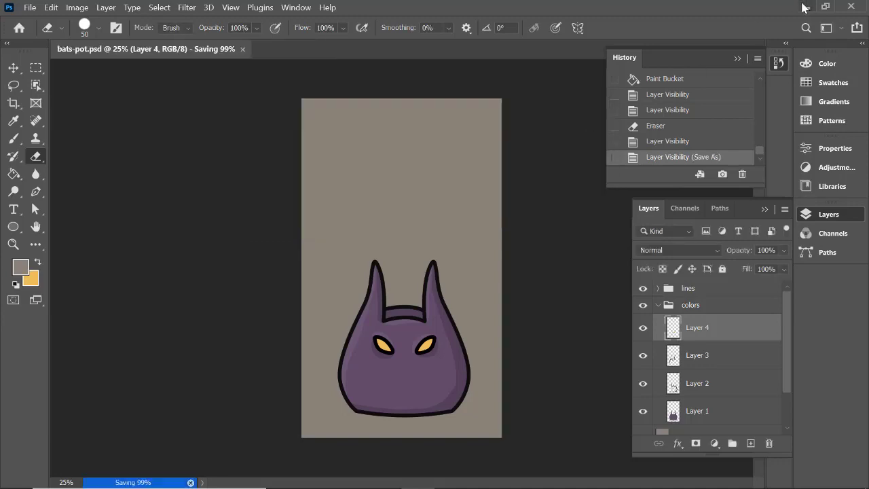